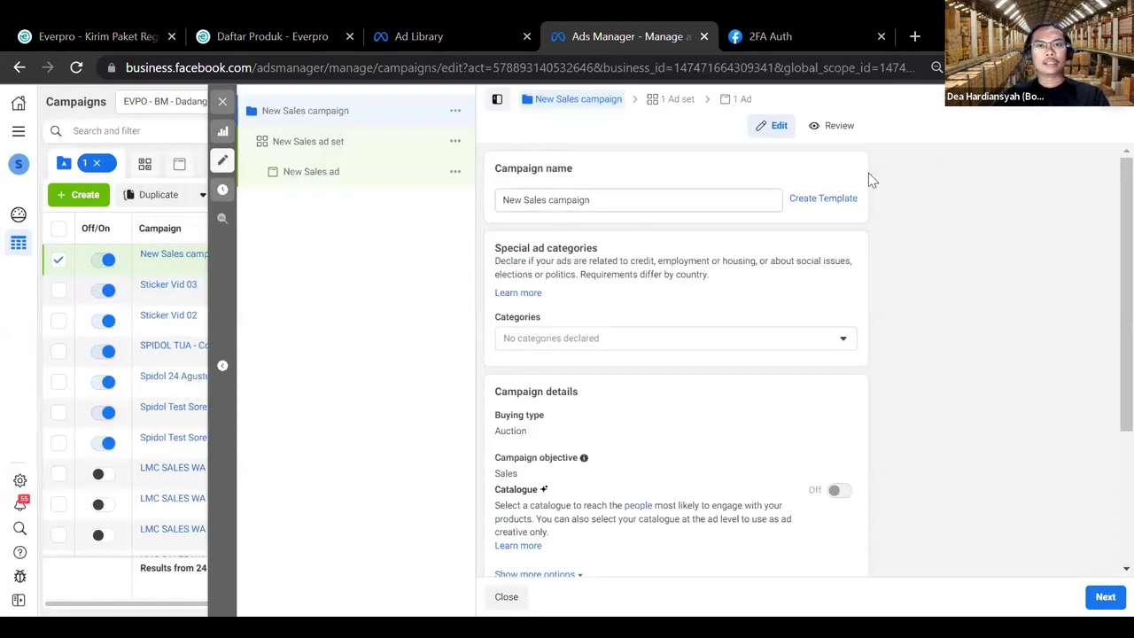
Step: Rename the new sales campaign as "Dynamic Ads"
triple_click(608, 201)
text(Dynamic Ads)
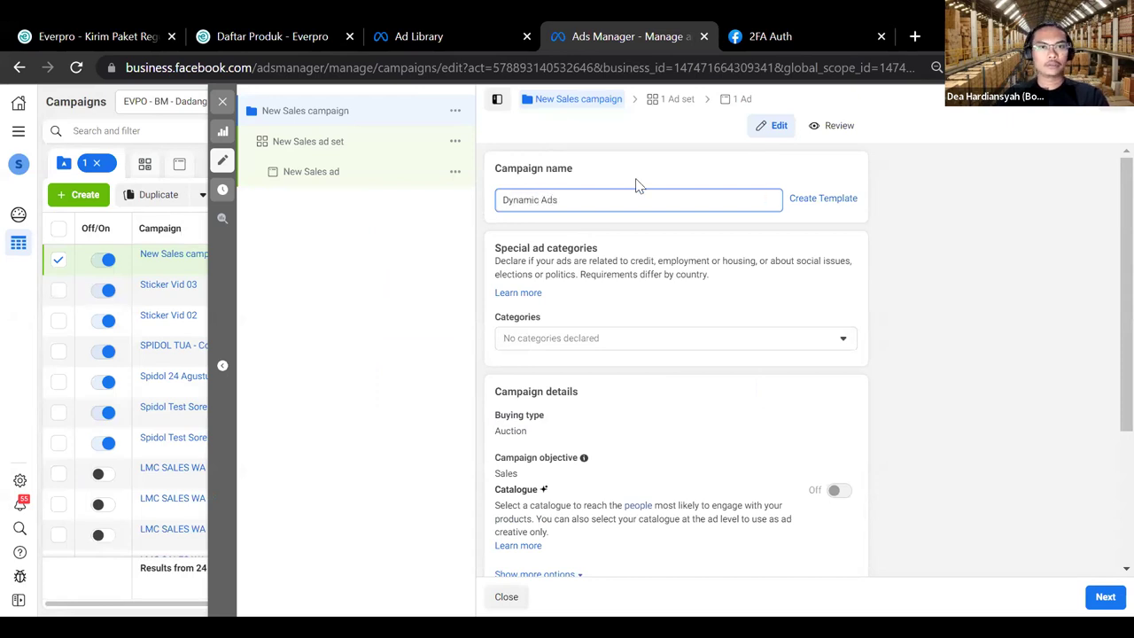
click(643, 322)
Step: Turn on Advantage campaign budget and set the campaign's daily budget to Rp100,000
scroll(759, 455, down, 3)
click(836, 501)
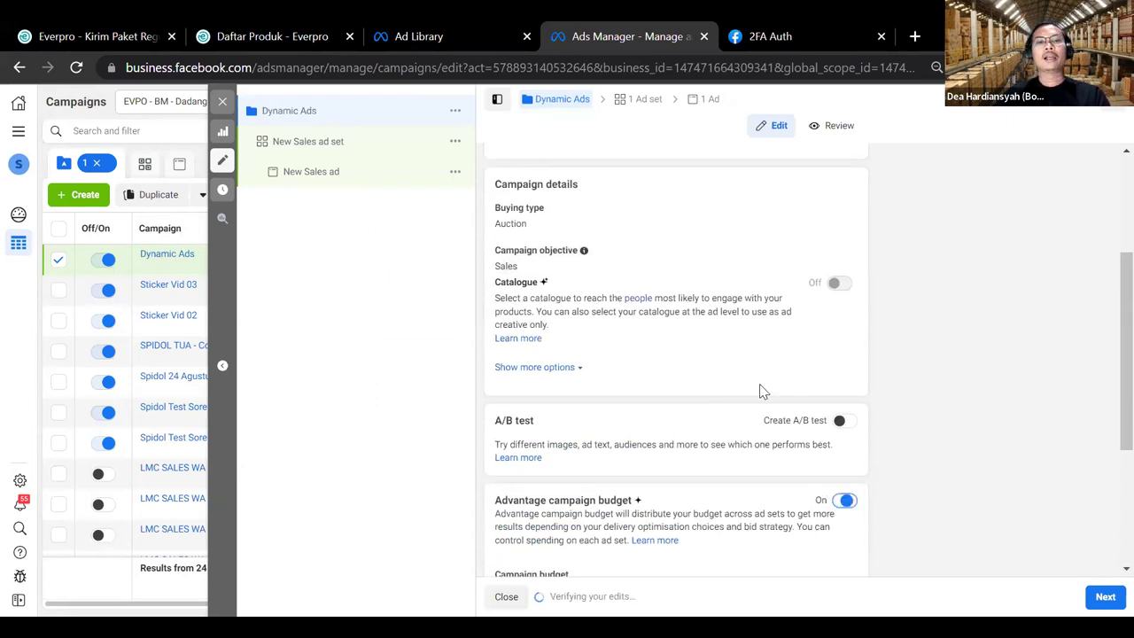
scroll(735, 417, down, 2)
click(705, 418)
text(1)
key(Delete)
click(875, 397)
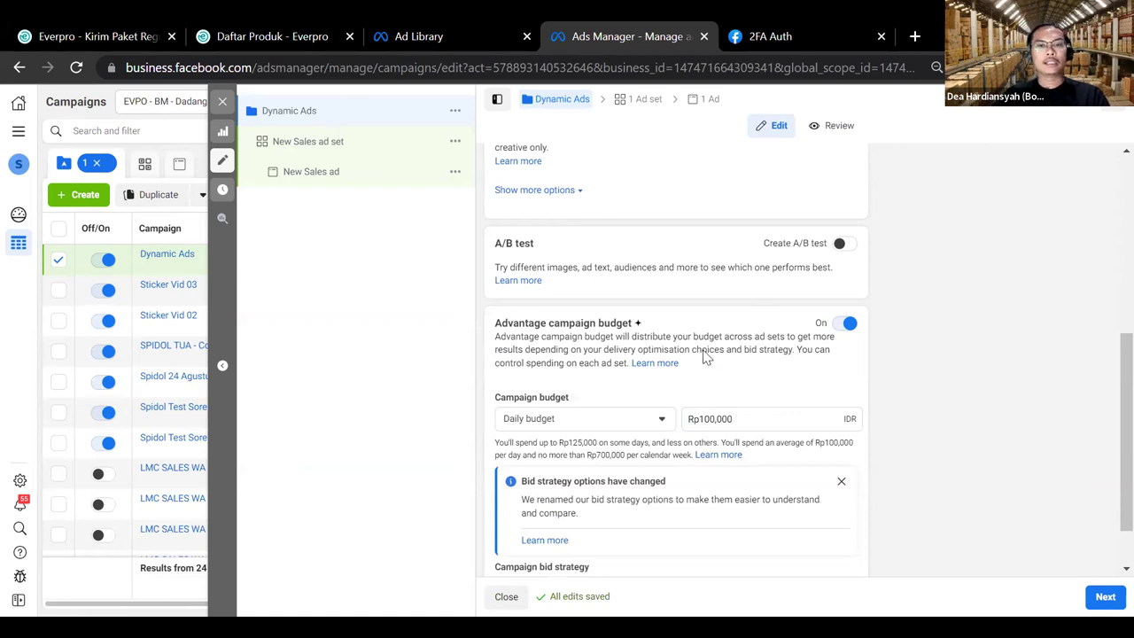
scroll(705, 356, down, 1)
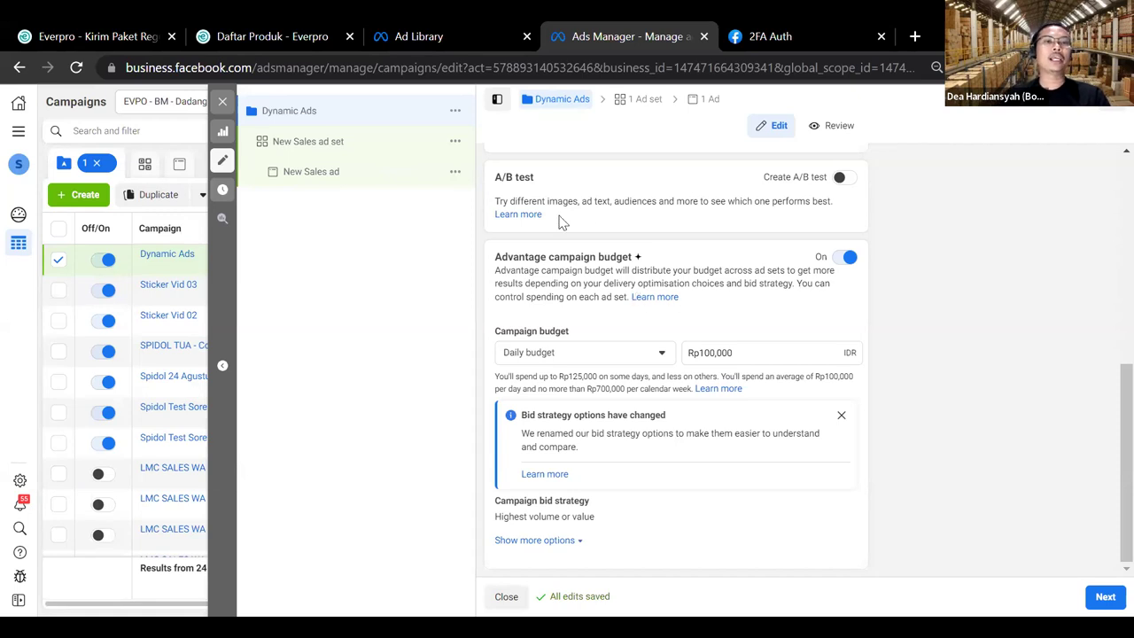
Step: Open the campaign's ad set and rename it as "Dynamic Ads"
click(330, 148)
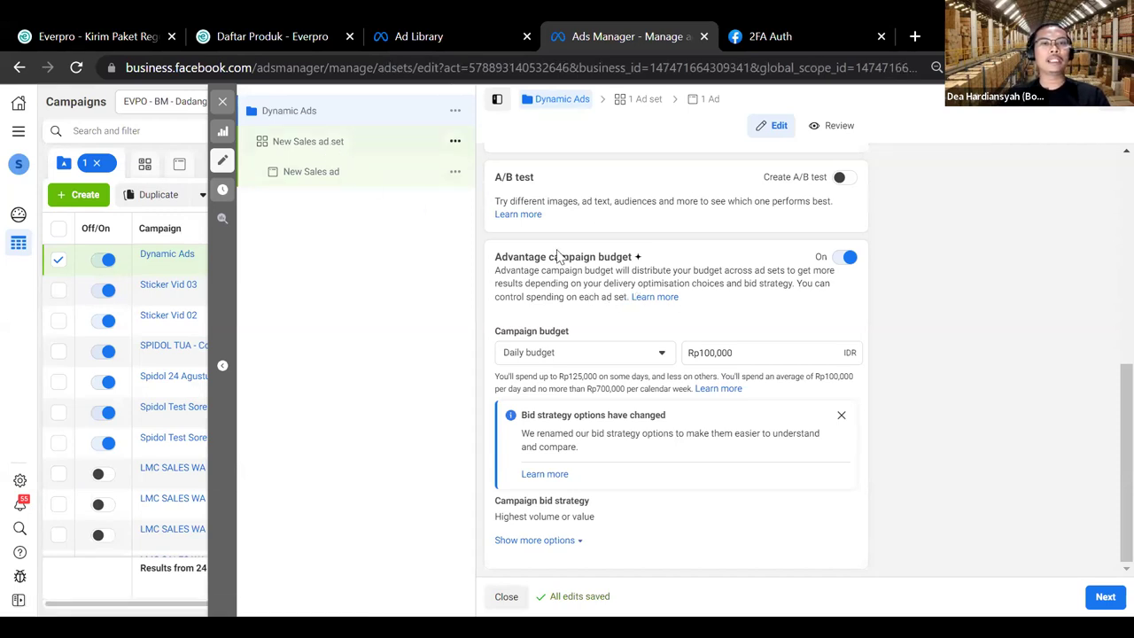
drag(602, 194, 476, 202)
key(BackSpace)
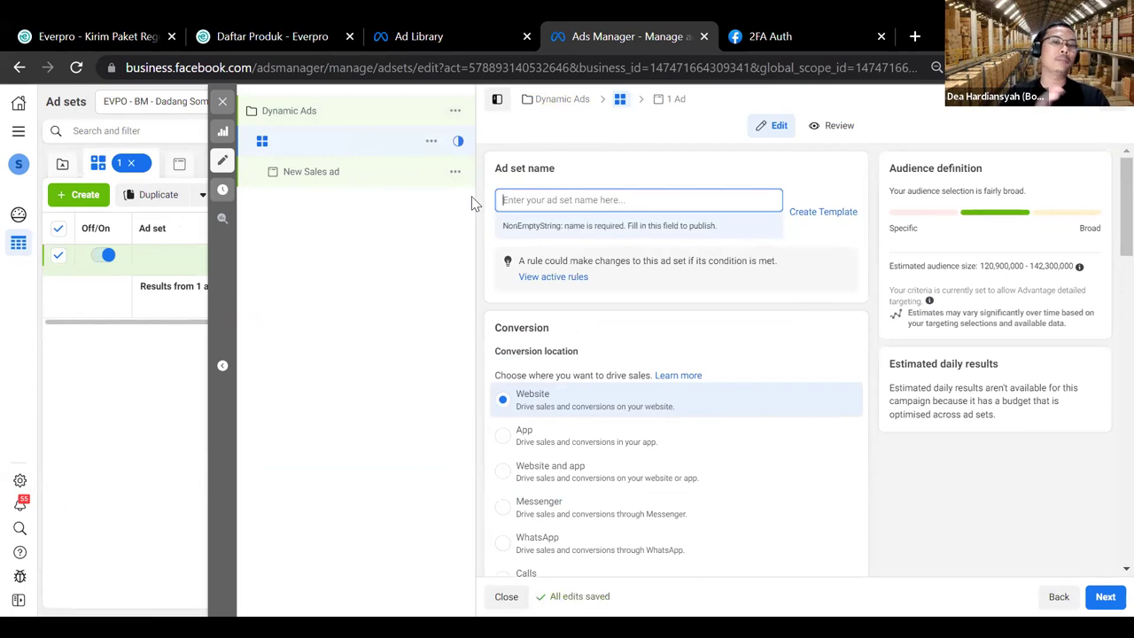
text(Dynamic Ads)
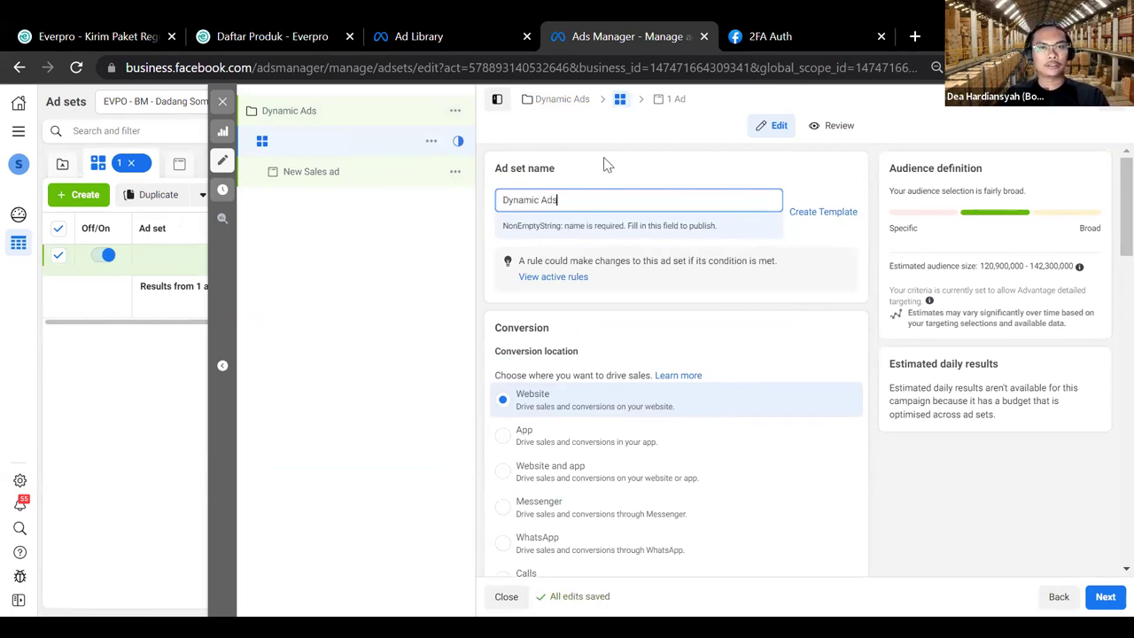
scroll(678, 319, down, 3)
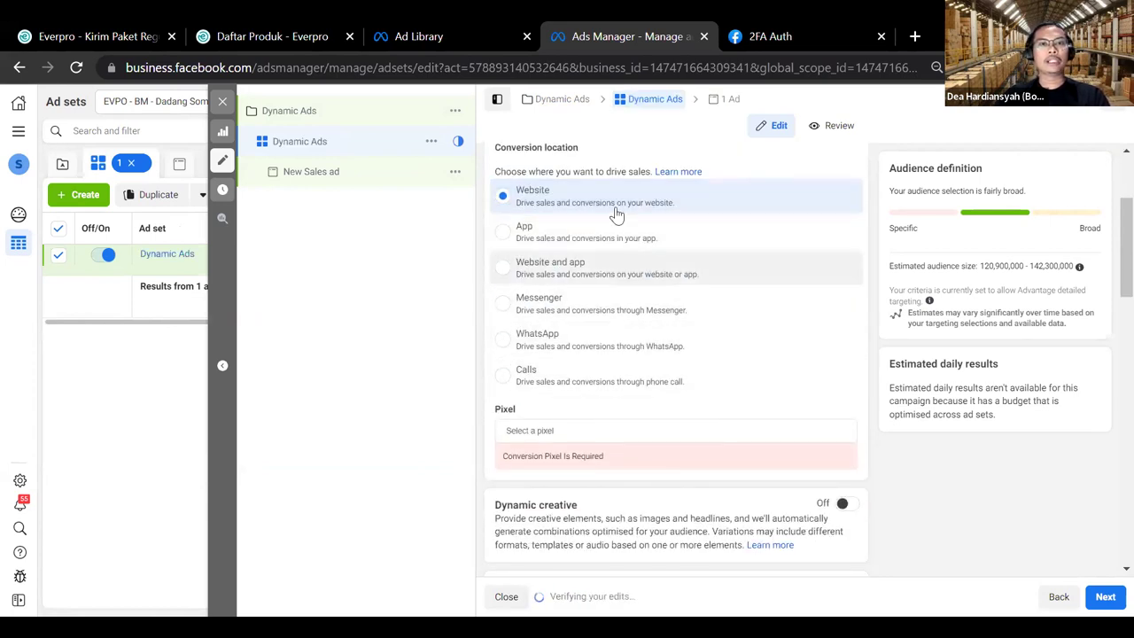
click(611, 431)
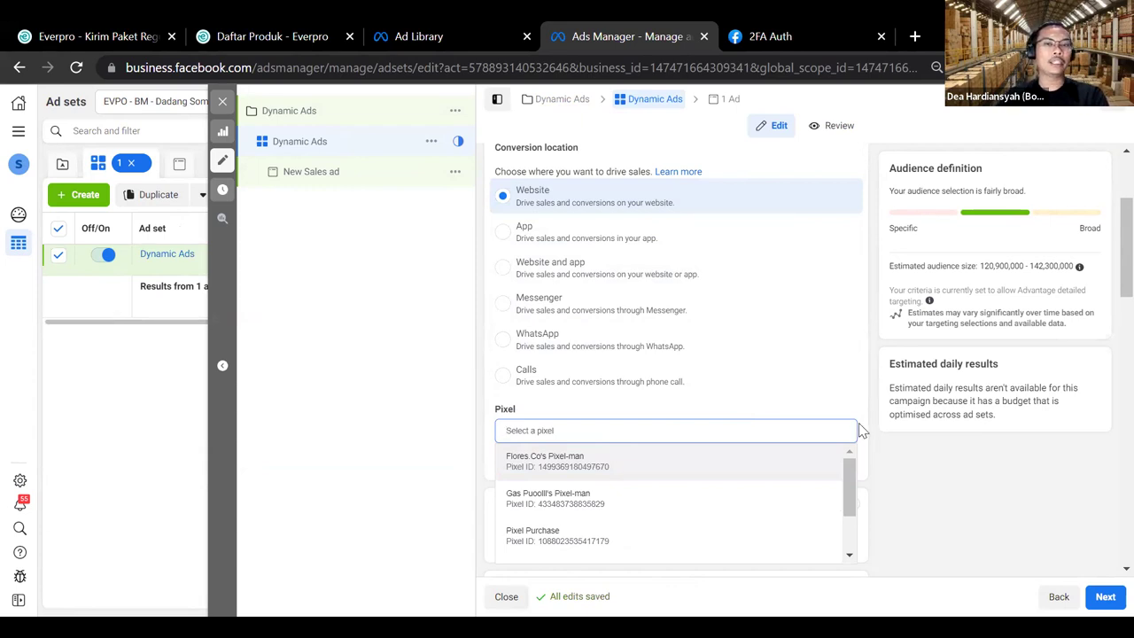
scroll(876, 348, down, 1)
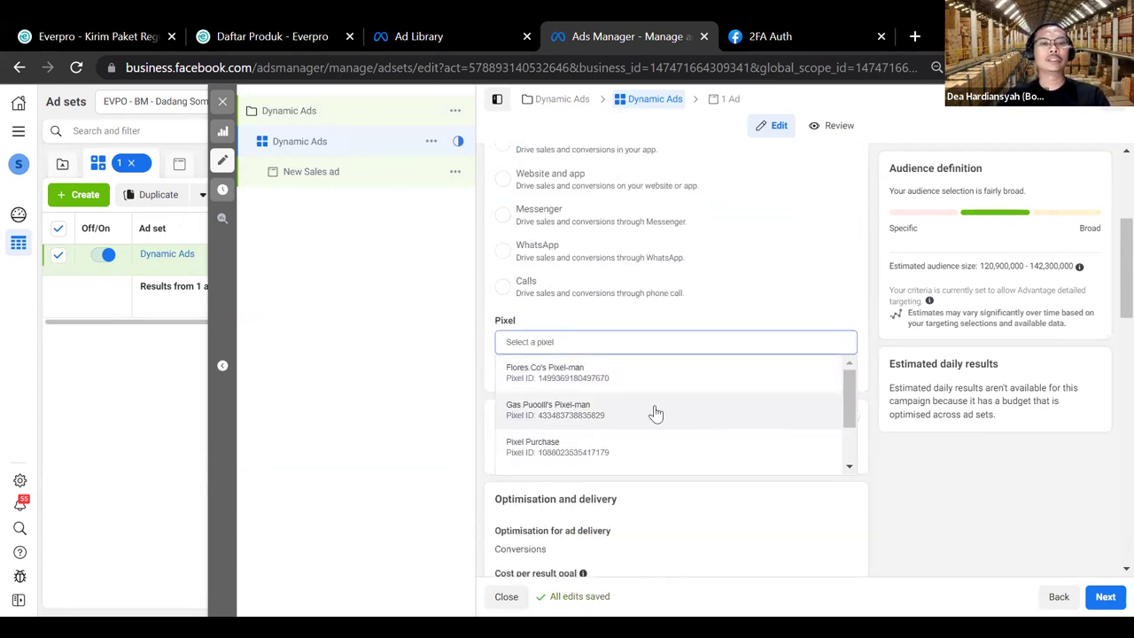
click(591, 430)
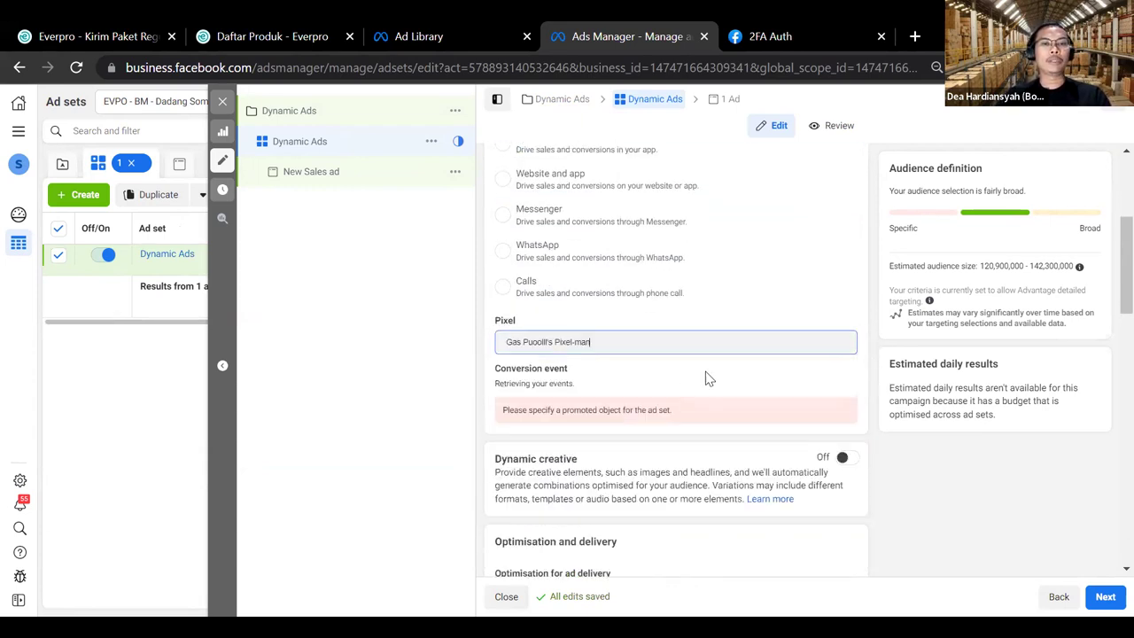
click(777, 389)
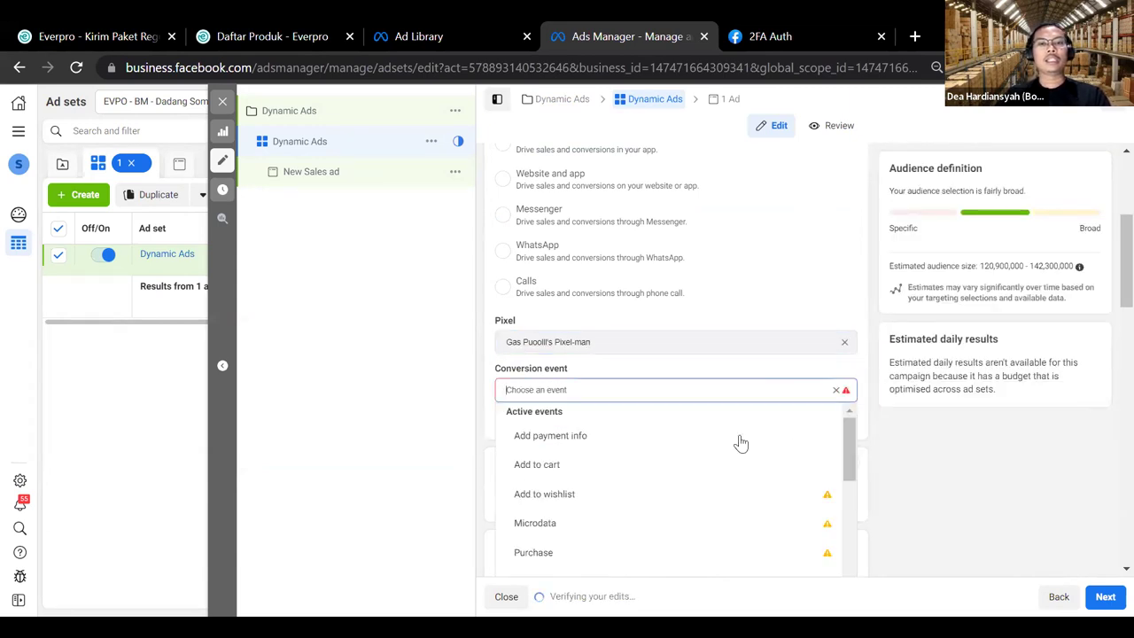
click(669, 441)
scroll(886, 403, down, 1)
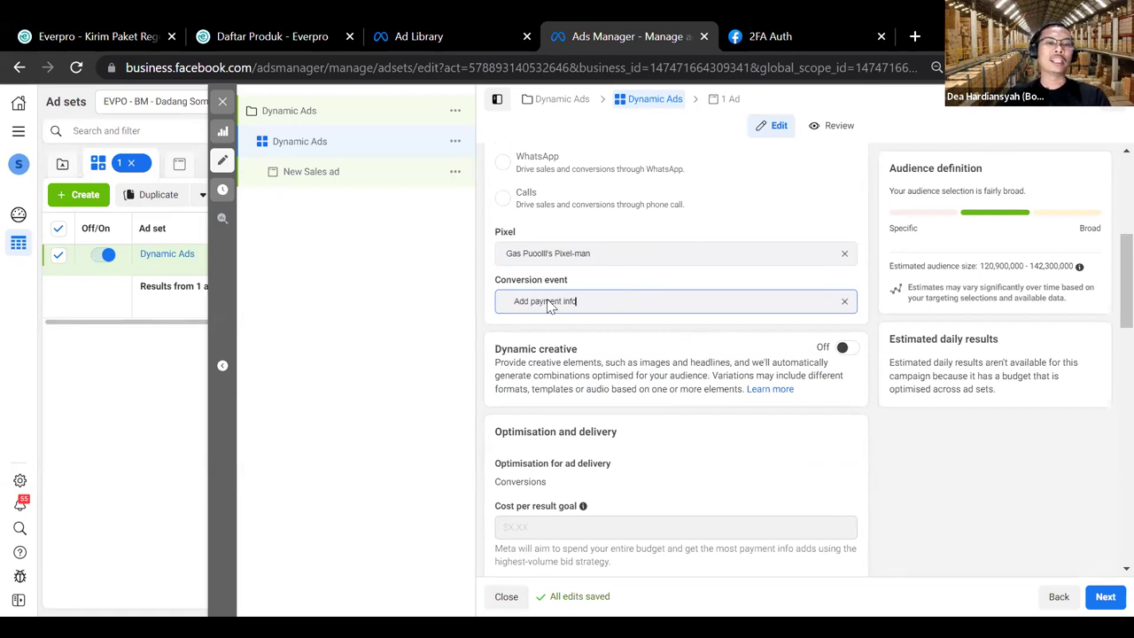
Step: Turn on dynamic creative for the ad set and accept its terms of use
scroll(576, 301, down, 1)
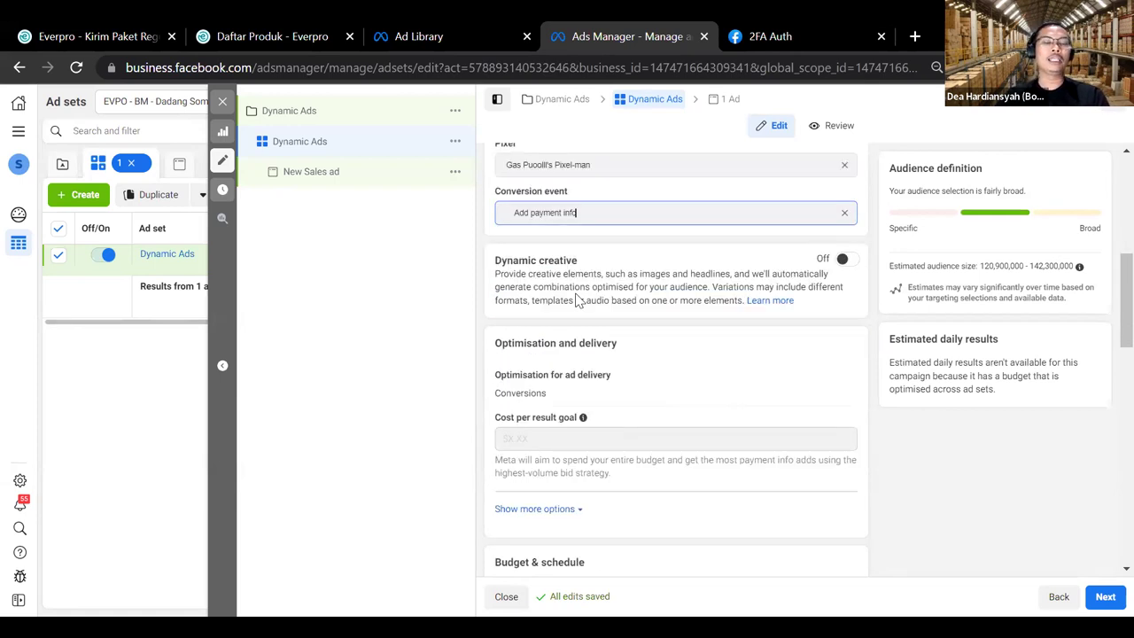
scroll(624, 295, down, 3)
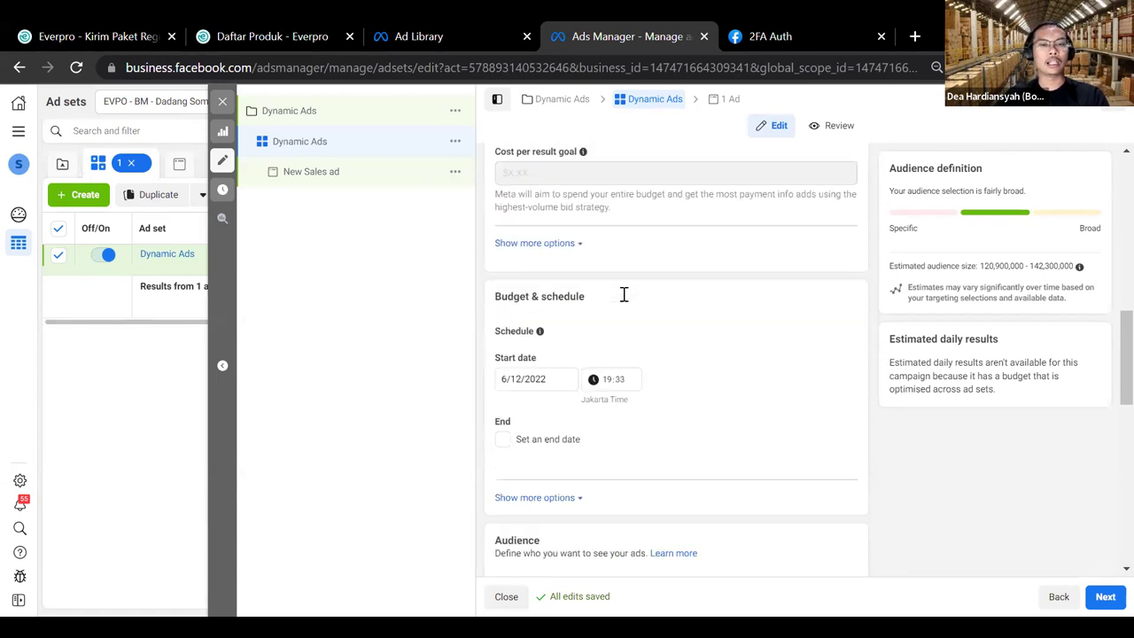
scroll(706, 366, down, 3)
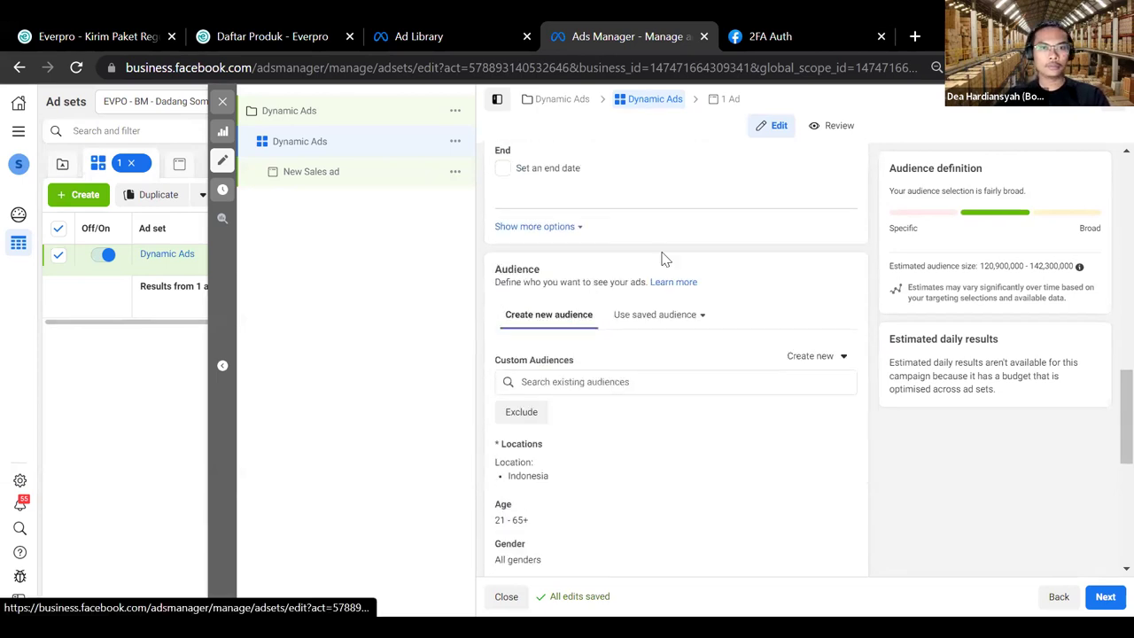
scroll(715, 261, up, 7)
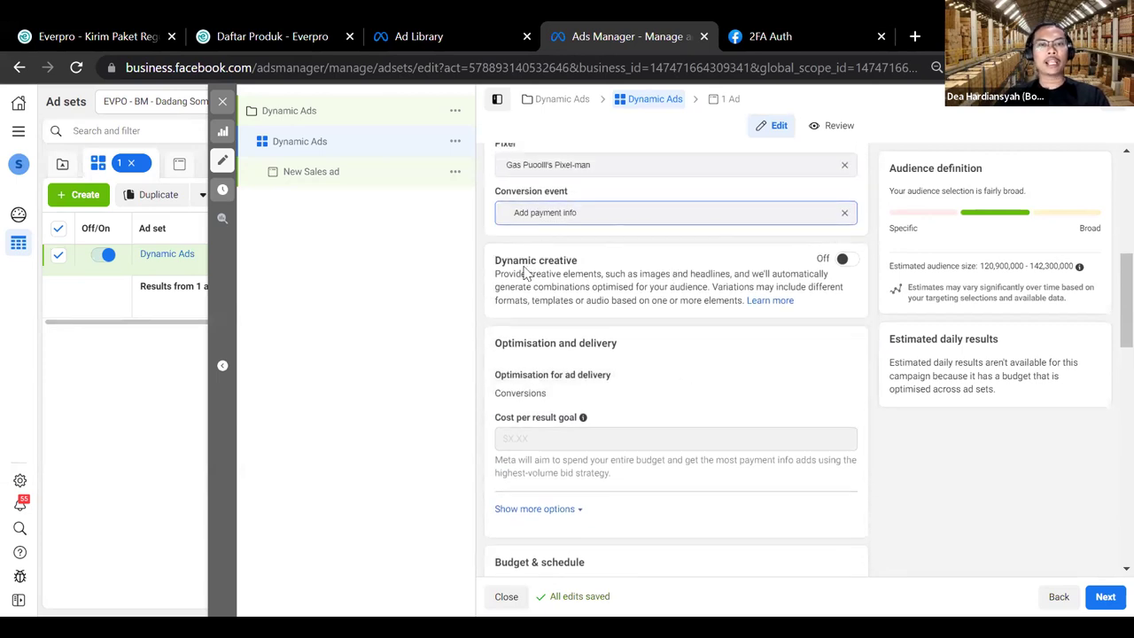
click(845, 259)
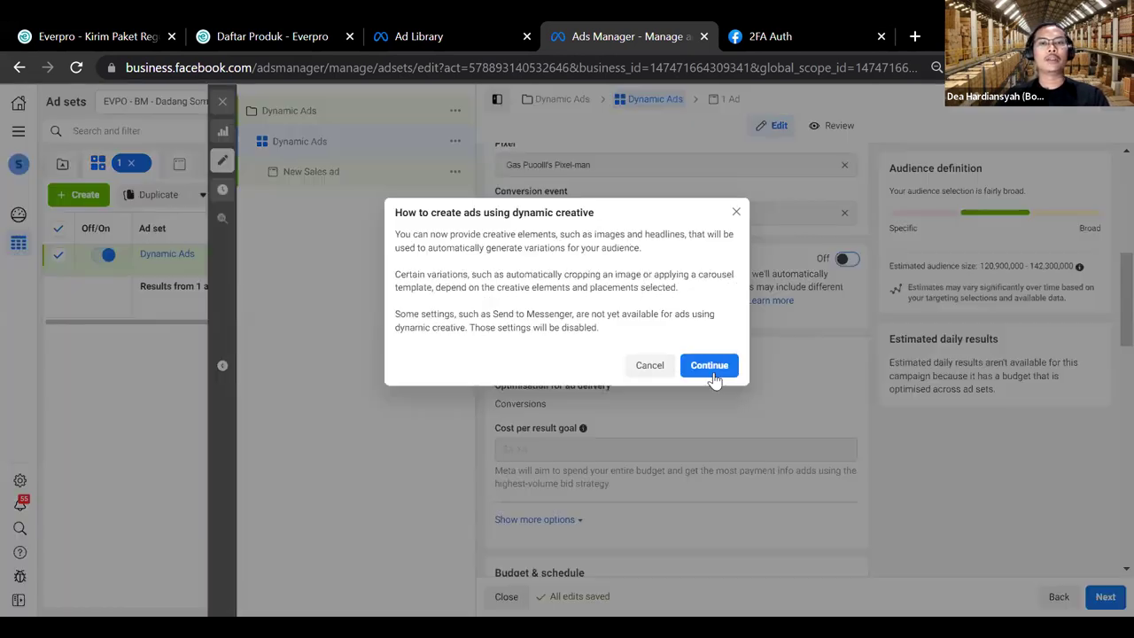
click(708, 366)
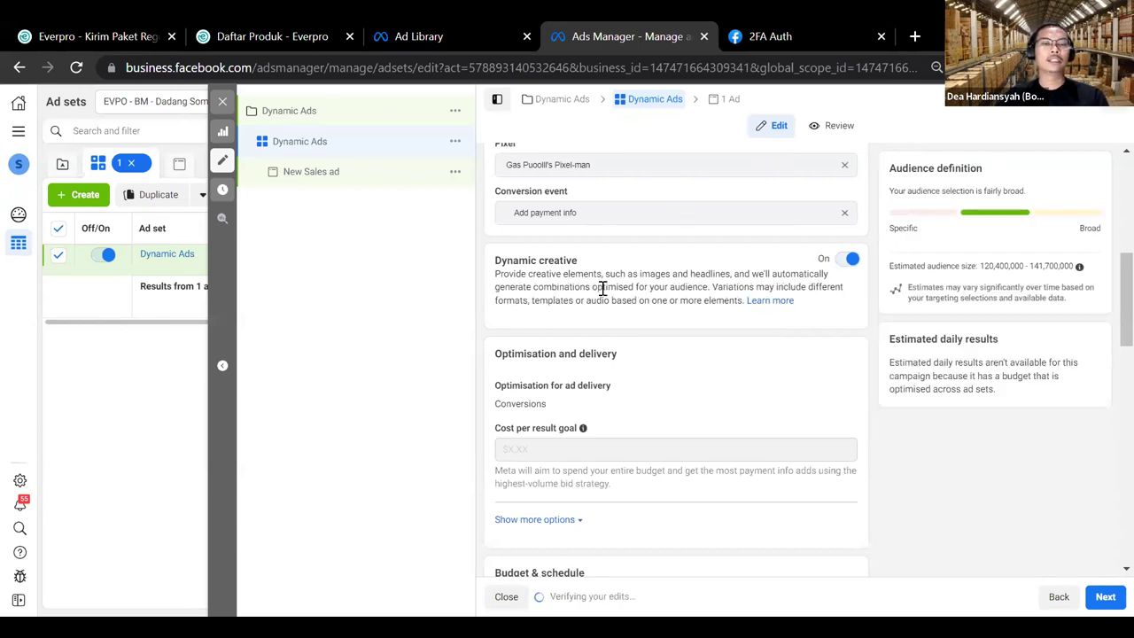
Step: Edit the audience locations within Indonesia to exclude the Papua and West Papua regions
scroll(650, 215, down, 7)
scroll(664, 327, down, 2)
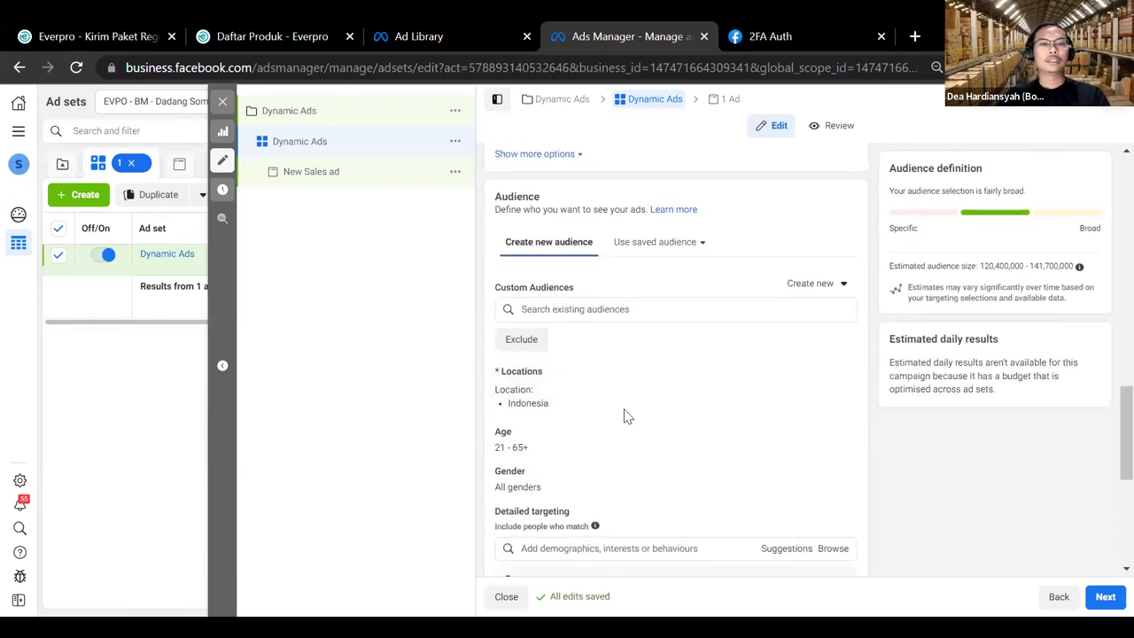
scroll(842, 372, down, 2)
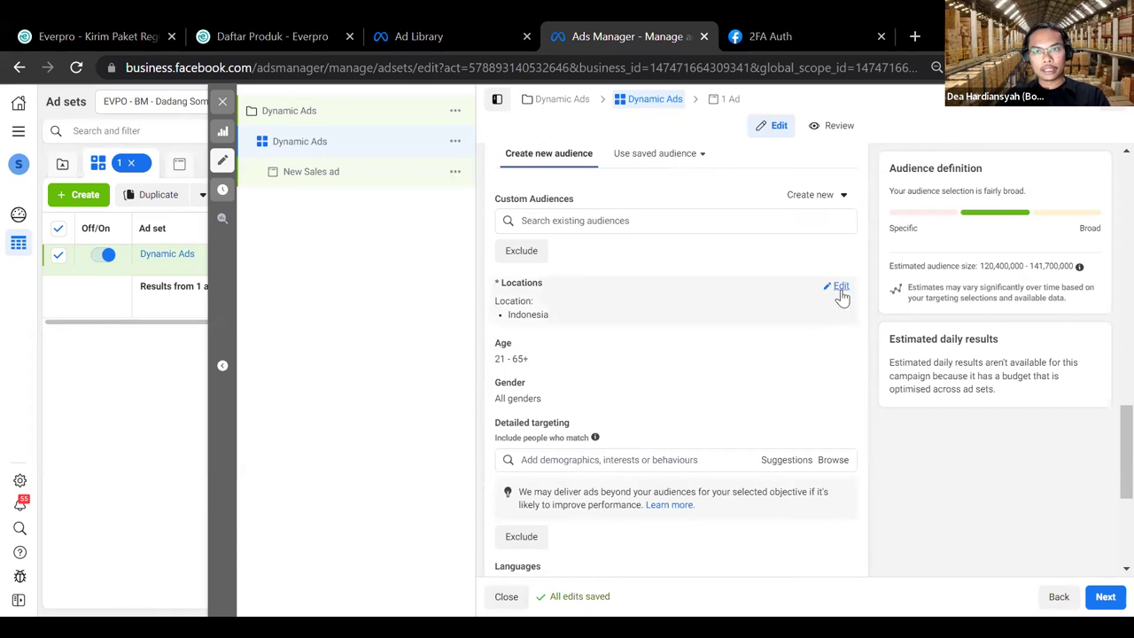
click(839, 289)
click(548, 398)
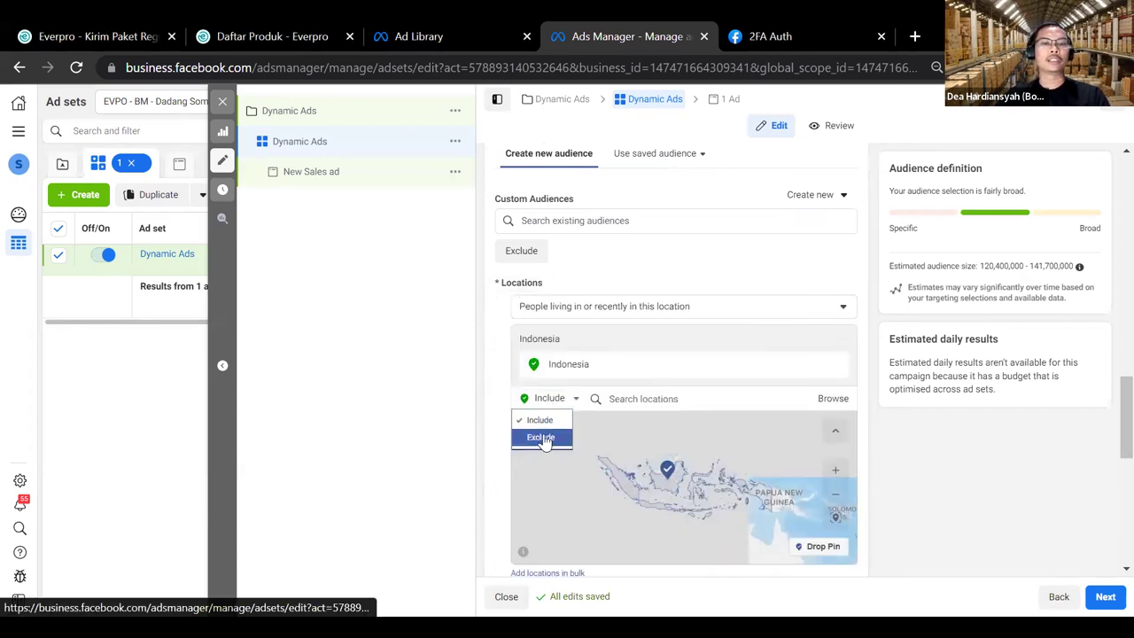
key(Return)
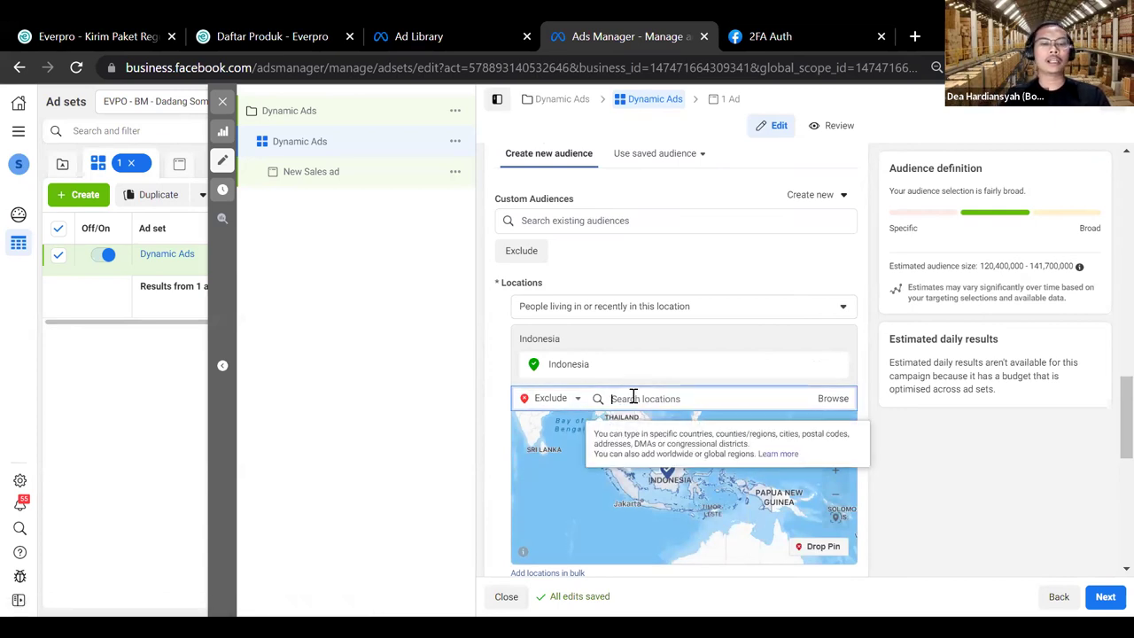
text(pap)
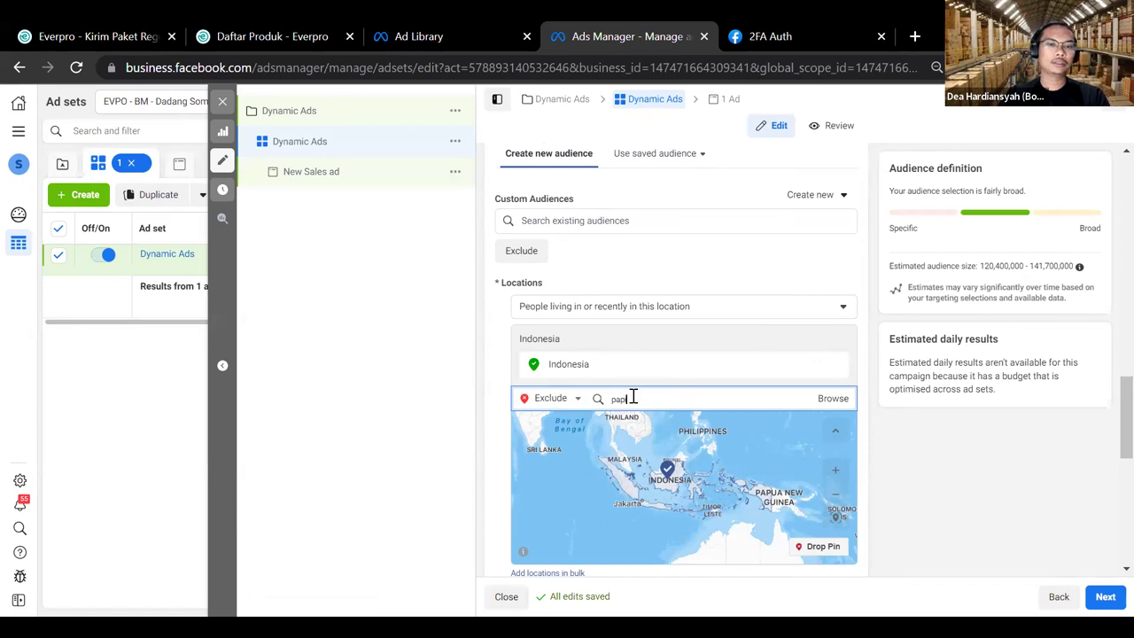
text(ua)
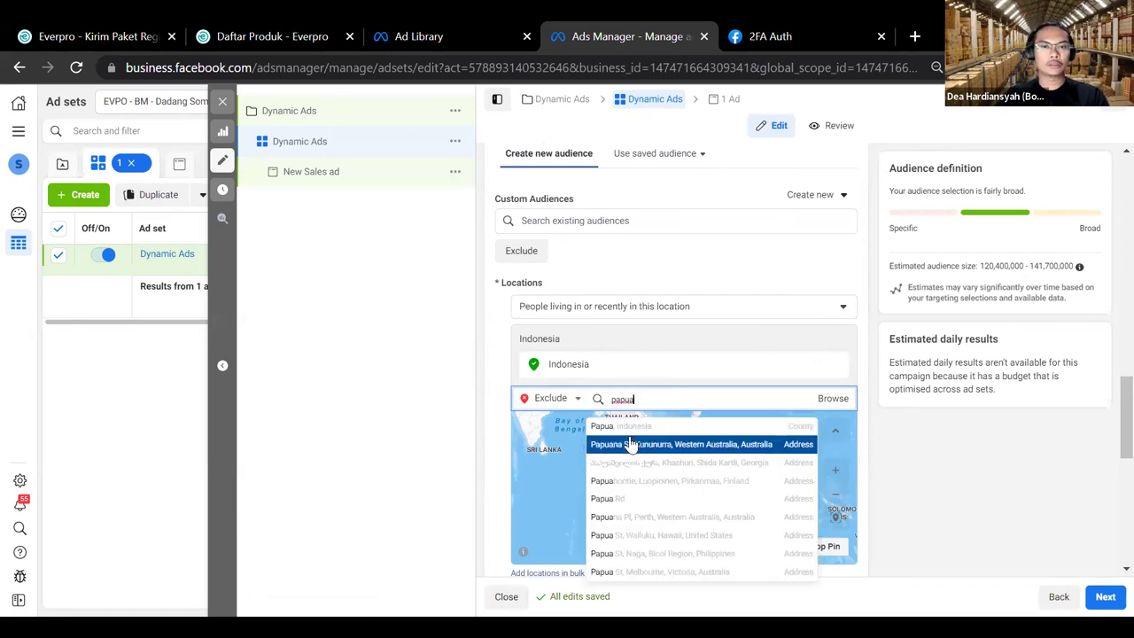
click(652, 421)
text(w)
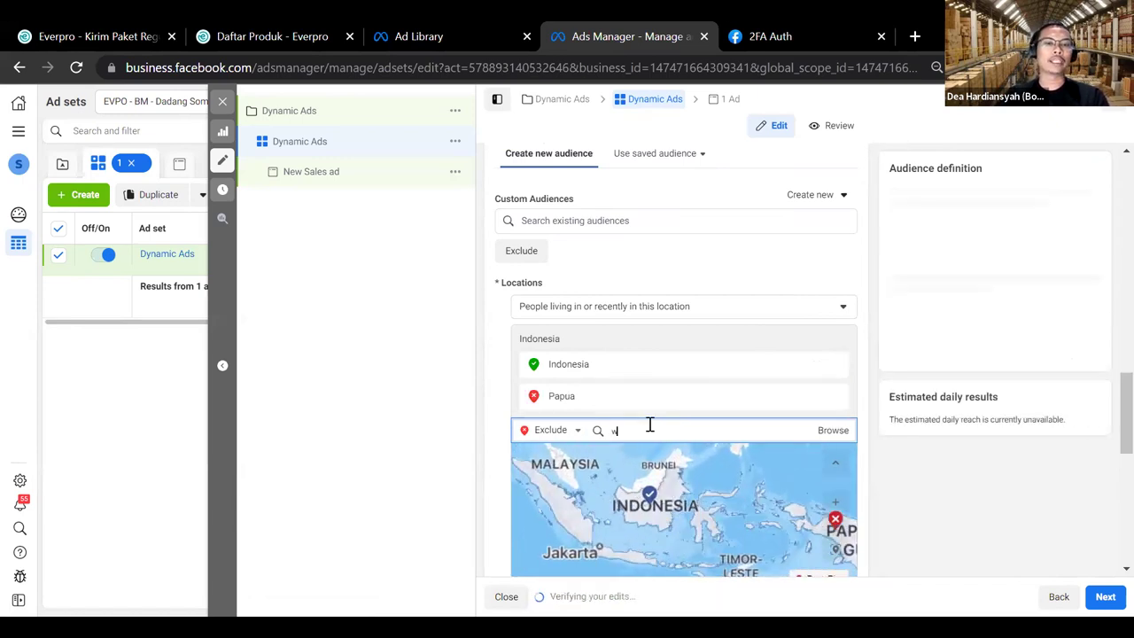
text(est papua)
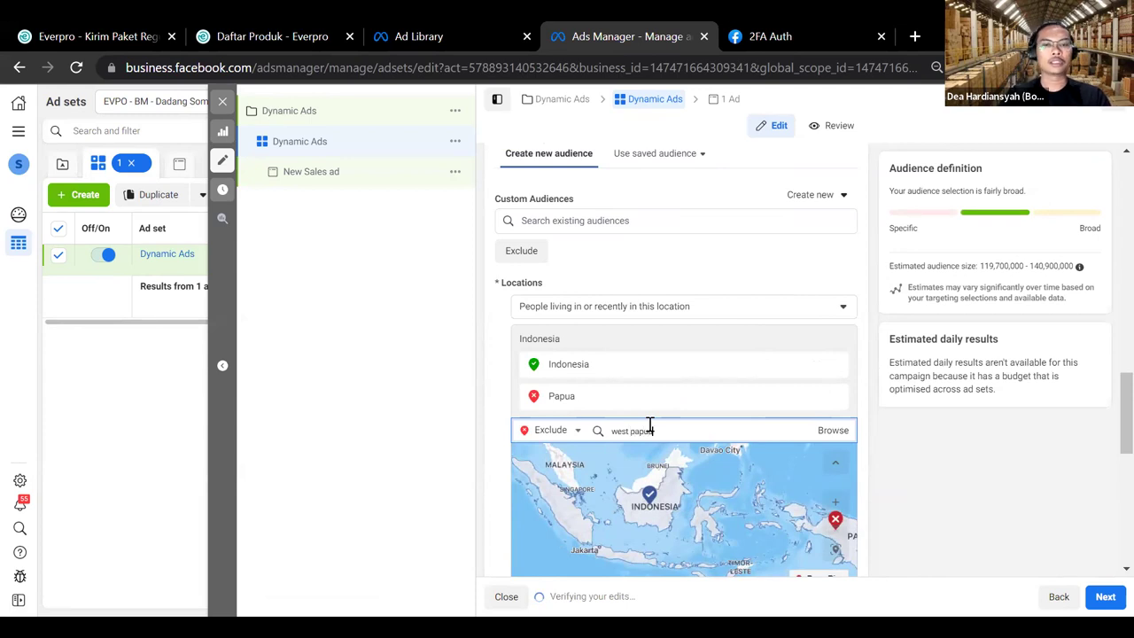
click(655, 459)
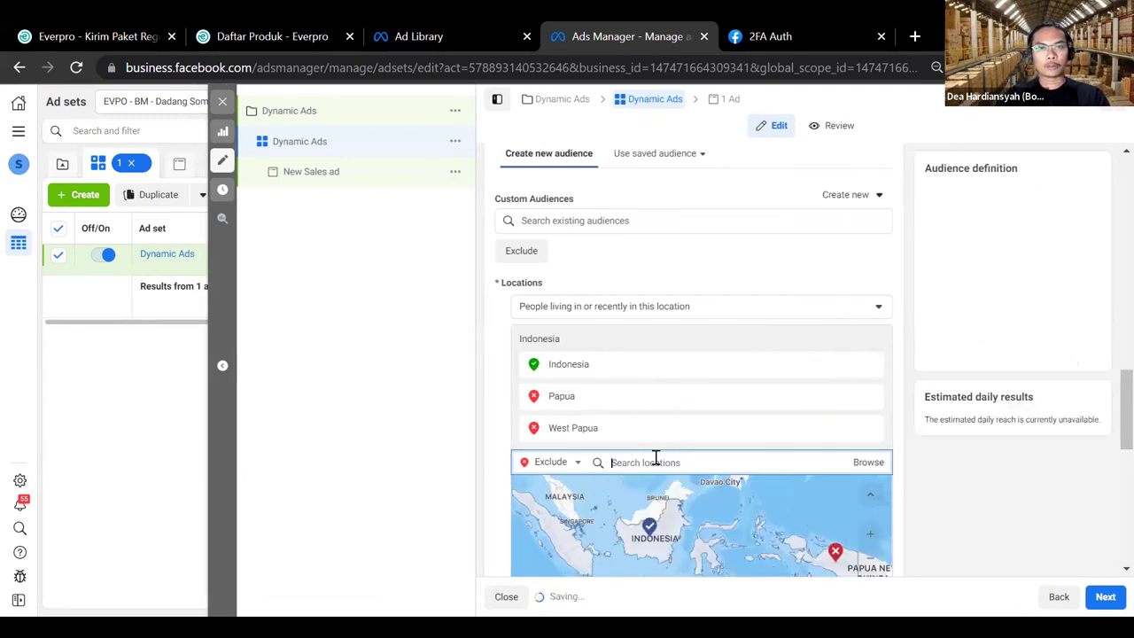
Step: Exclude the Maluku and North Maluku regions from the audience locations
text(maluku)
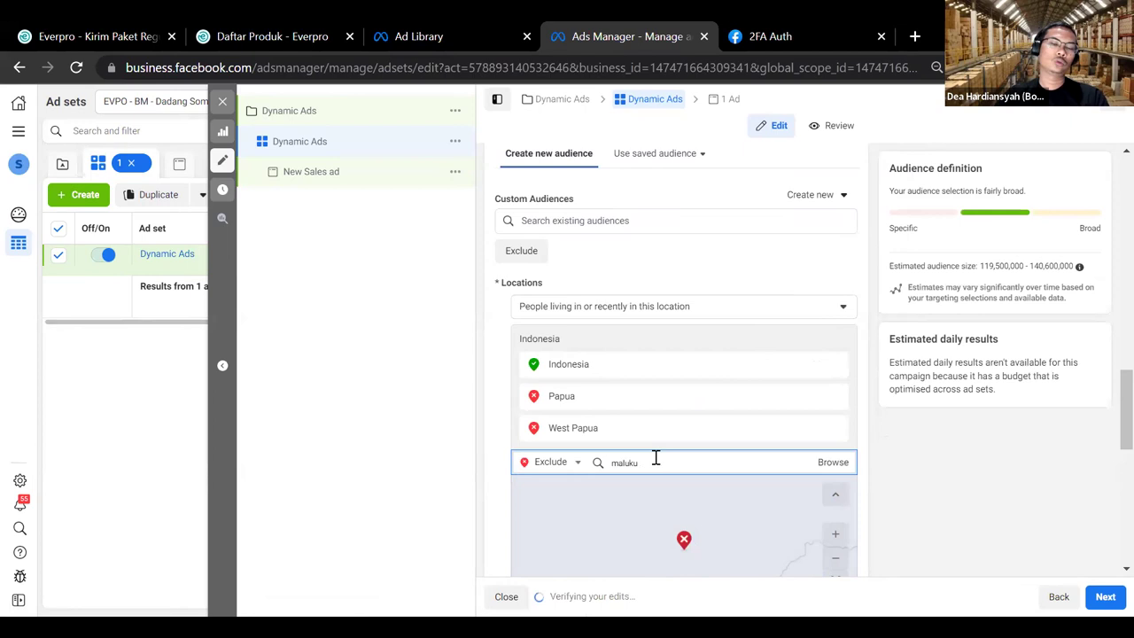
click(644, 488)
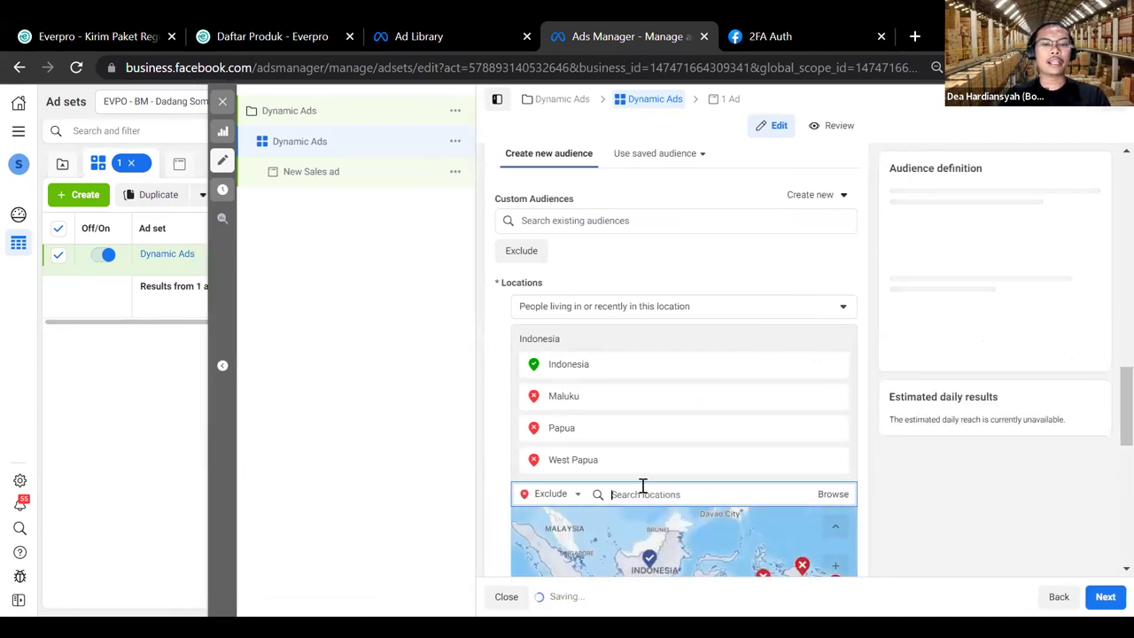
text(north maluku)
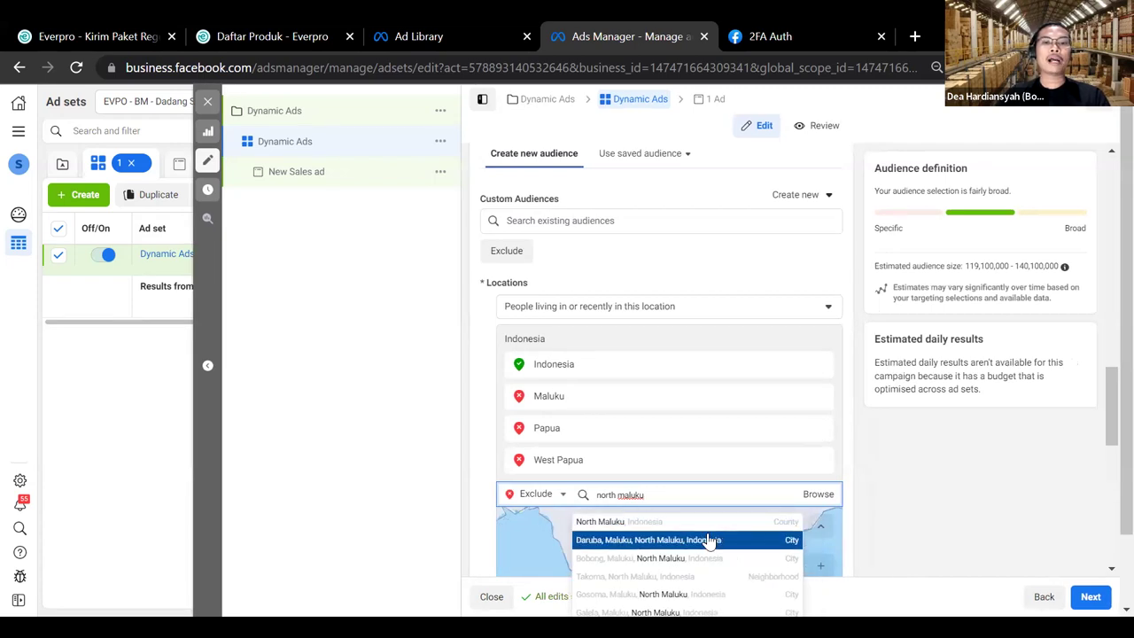
click(711, 522)
Step: Exclude East Nusa Tenggara from the ad set's audience locations
scroll(782, 372, down, 5)
scroll(741, 384, up, 3)
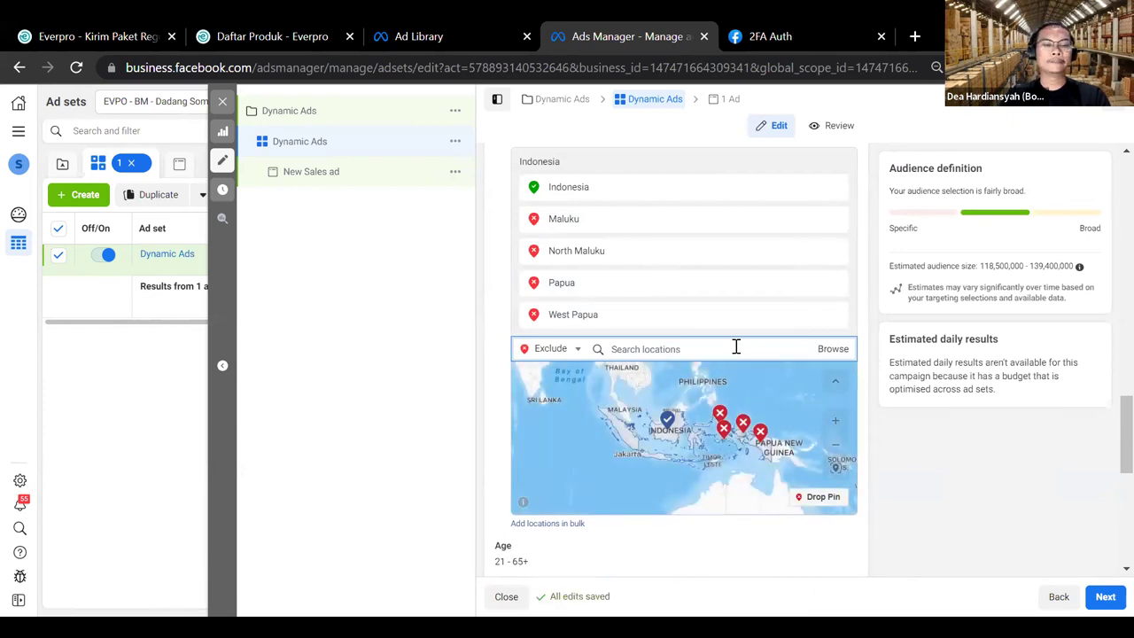
text(east nusa)
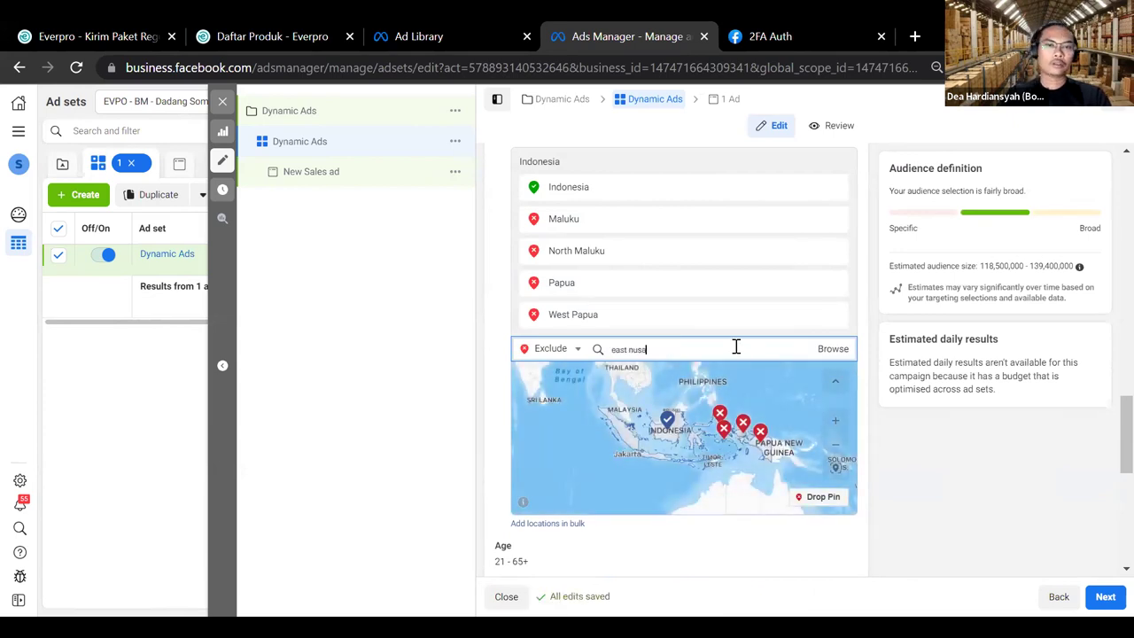
click(719, 376)
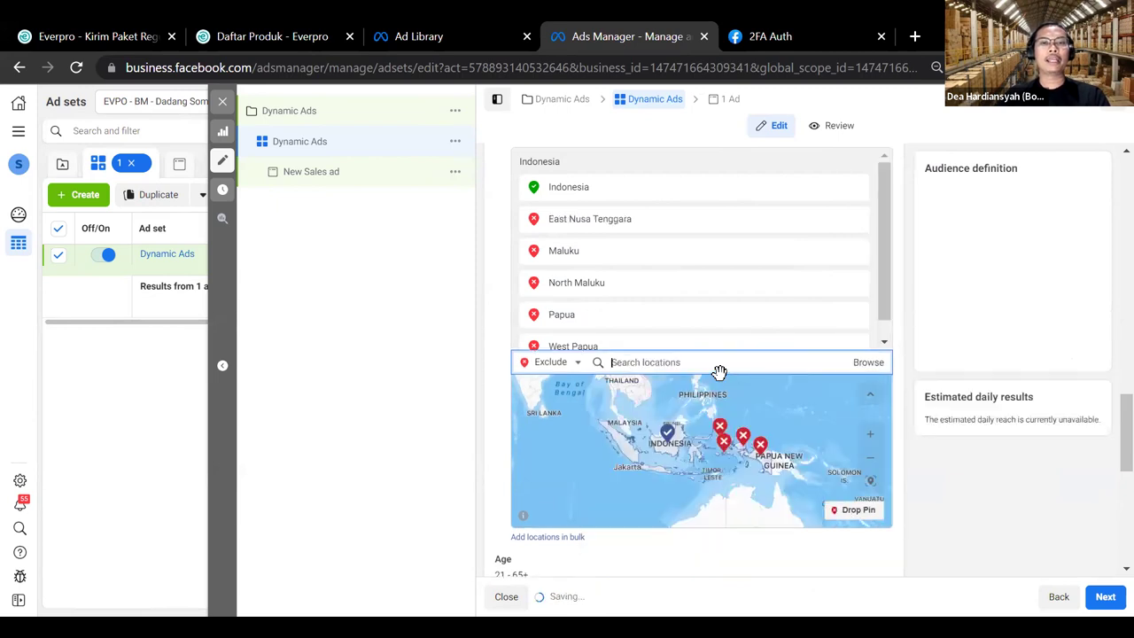
scroll(701, 449, down, 5)
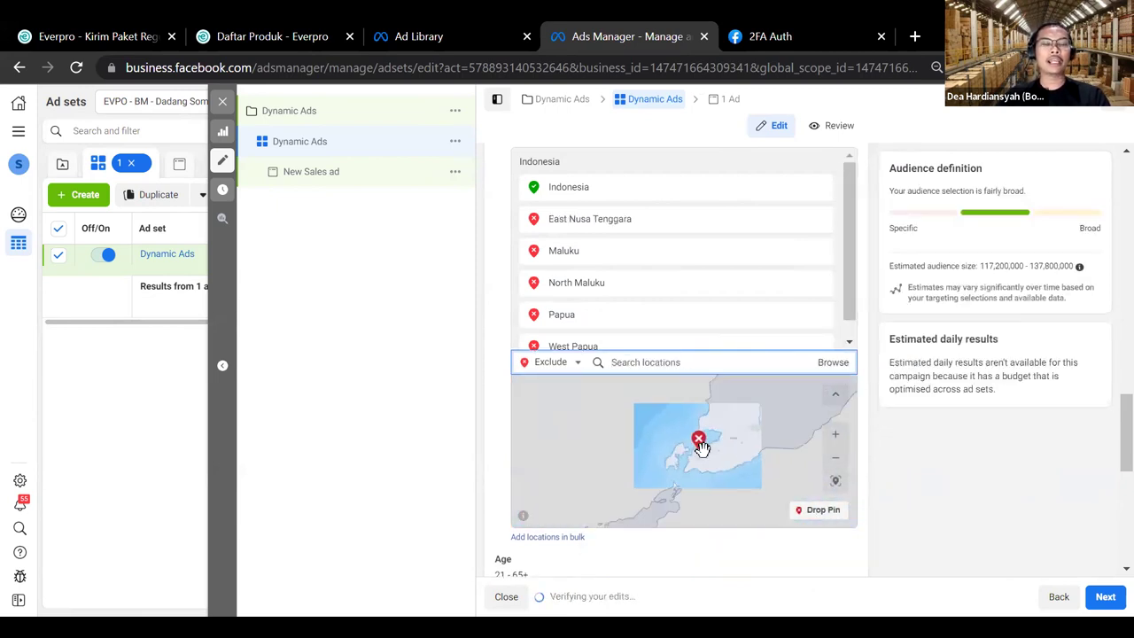
Step: Exclude North Sulawesi, Indonesia from the ad set's audience locations
drag(645, 431, 646, 490)
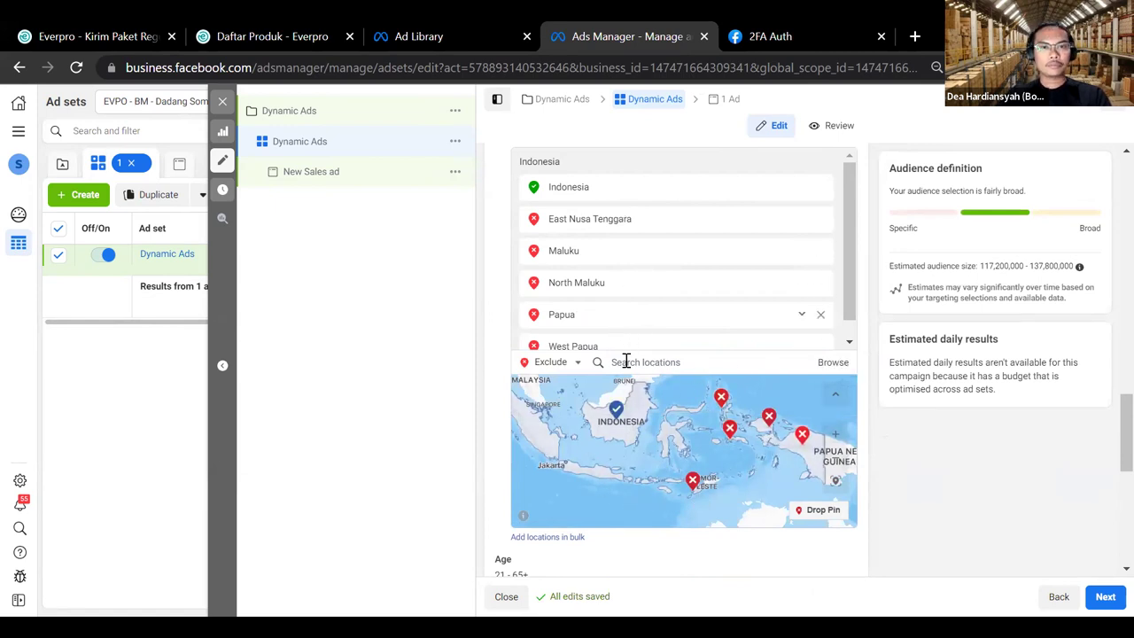
click(653, 361)
text(no)
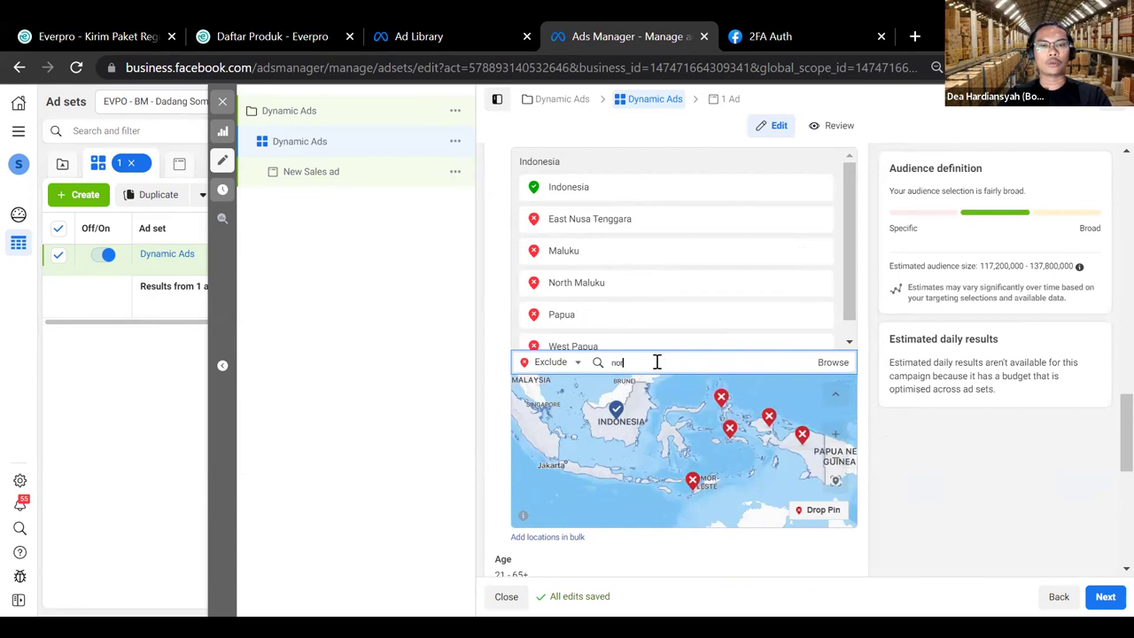
text(rth)
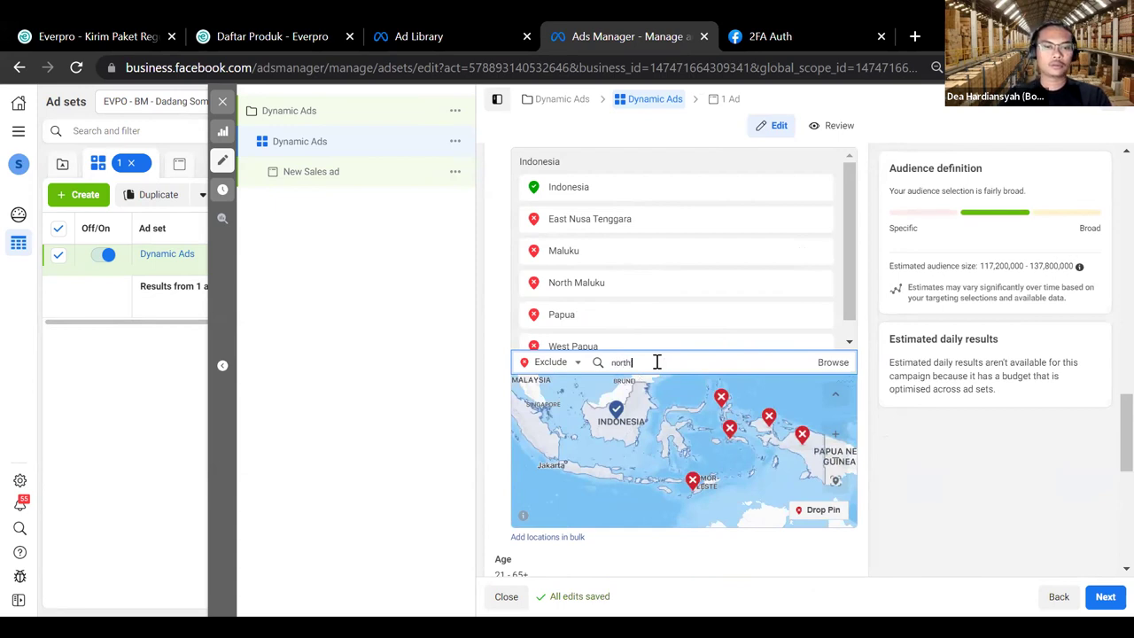
text( sulawesi)
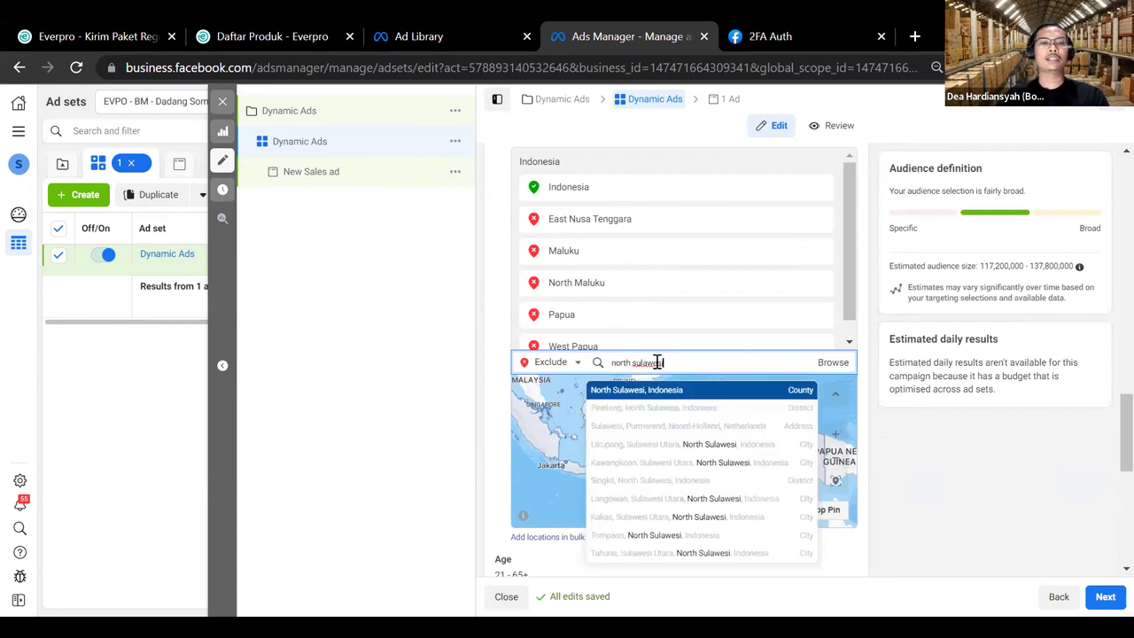
click(654, 387)
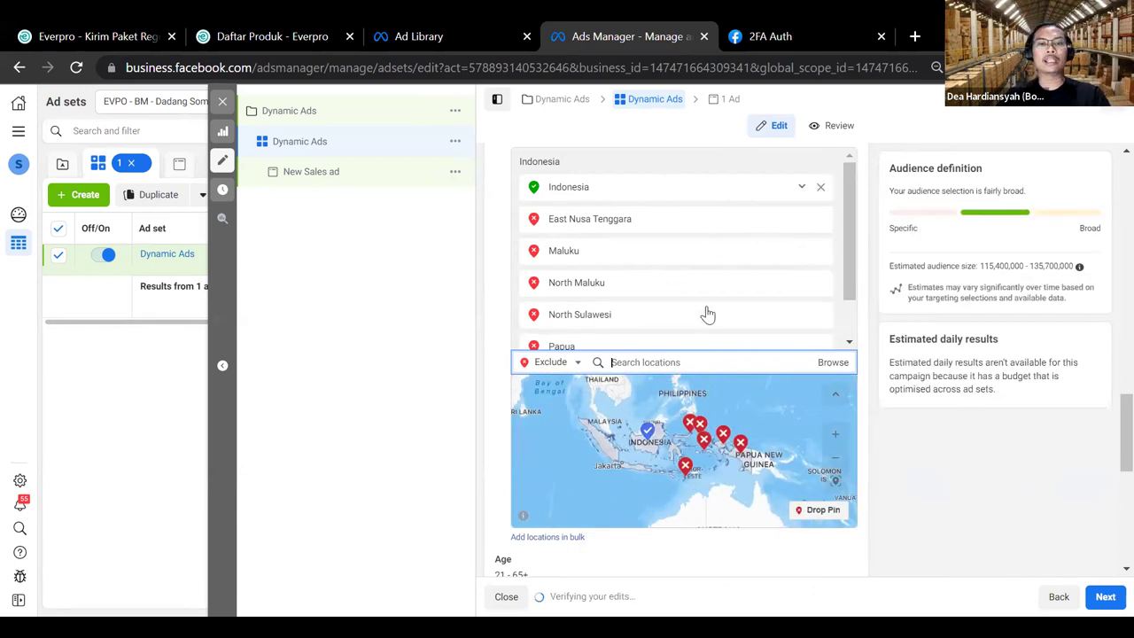
Step: Exclude the Aceh region of Indonesia from the audience locations
scroll(708, 313, down, 1)
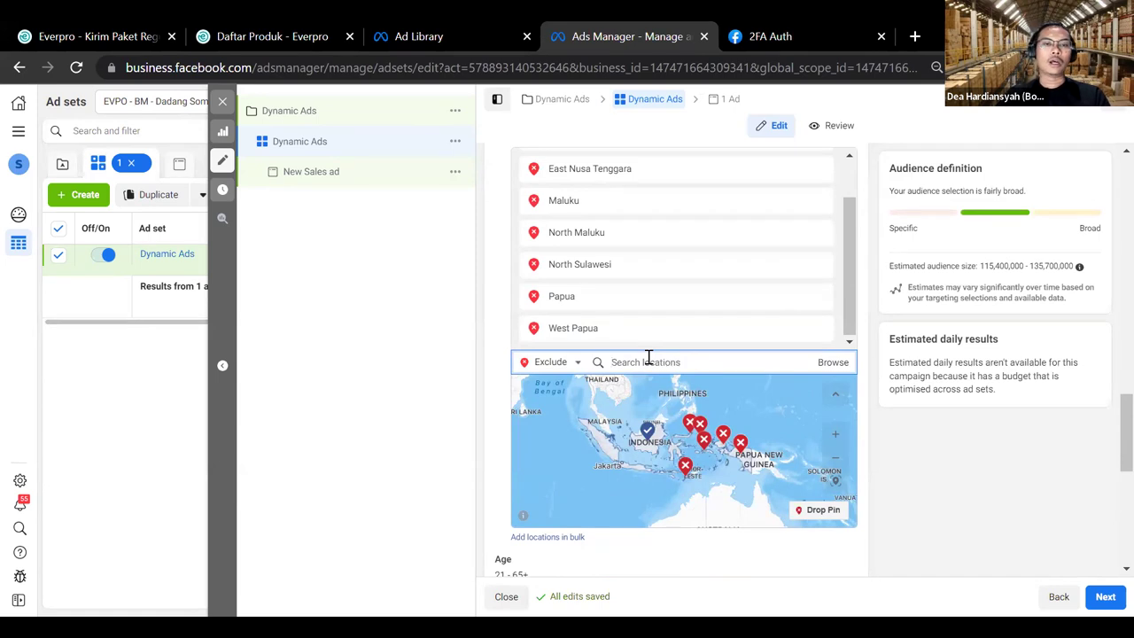
text(aceh)
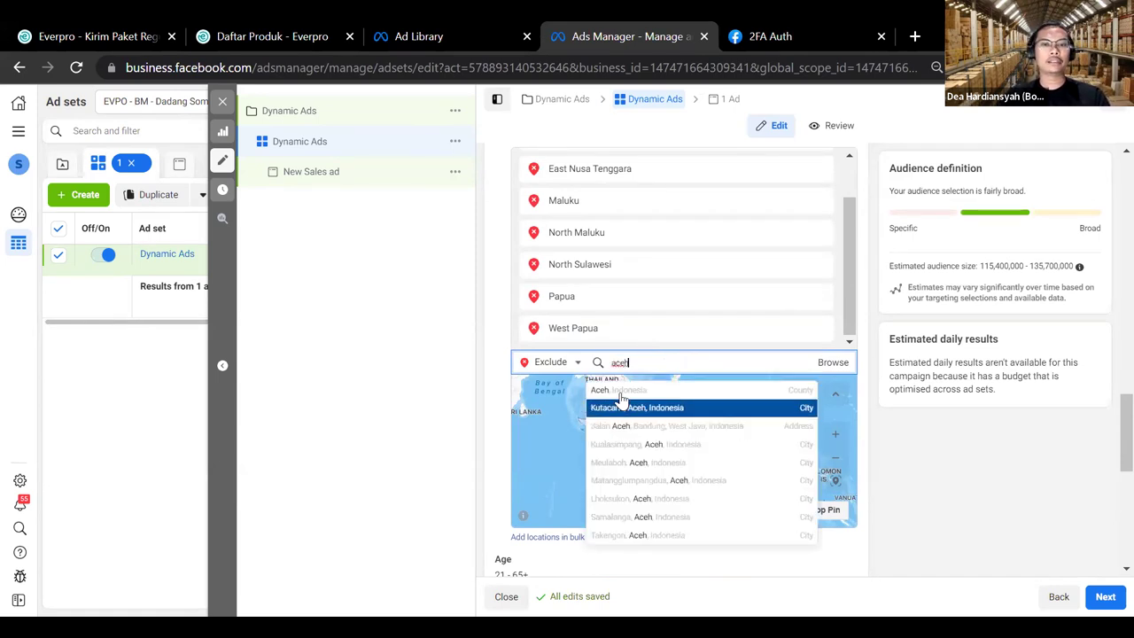
click(660, 390)
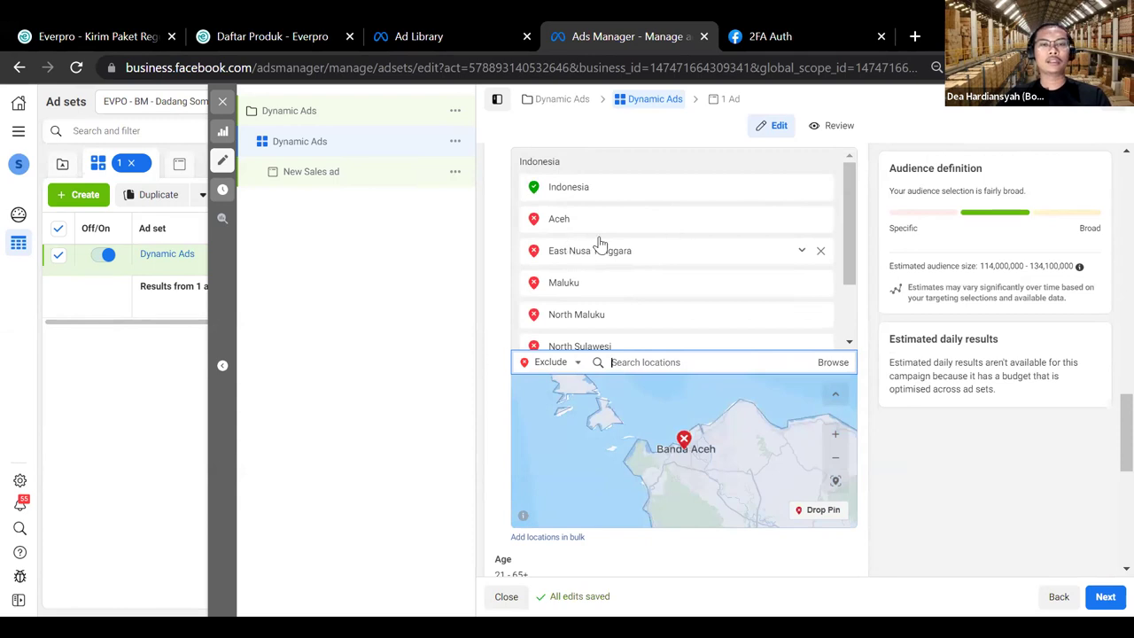
Step: Review the list of excluded regions and the age, gender, detailed targeting and language settings of the audience
scroll(621, 241, down, 1)
scroll(602, 304, up, 2)
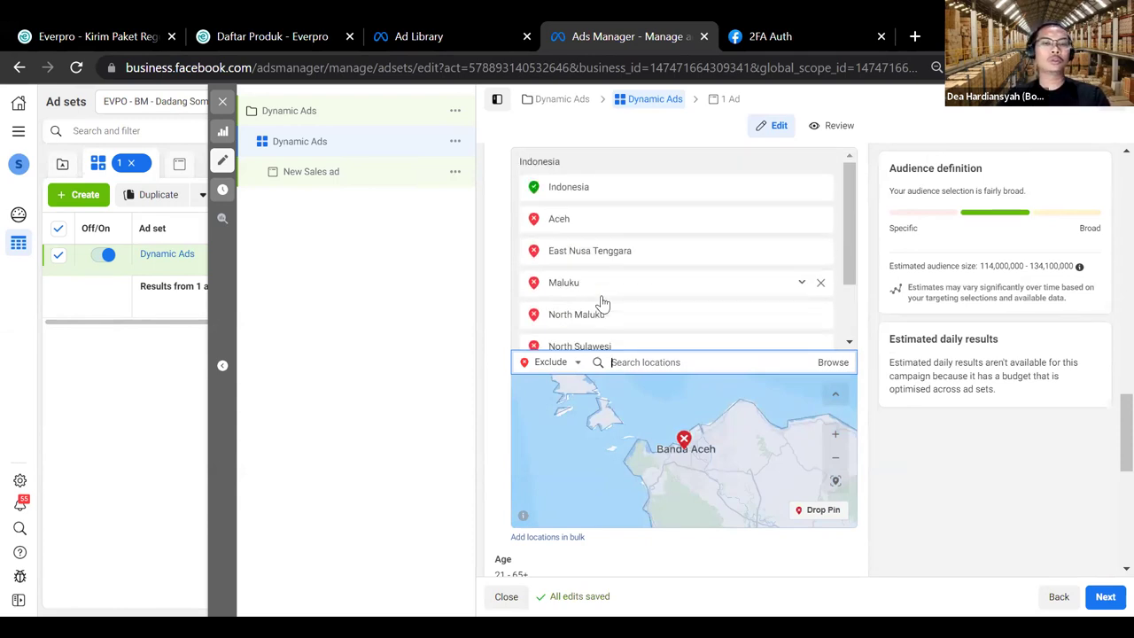
scroll(600, 278, down, 2)
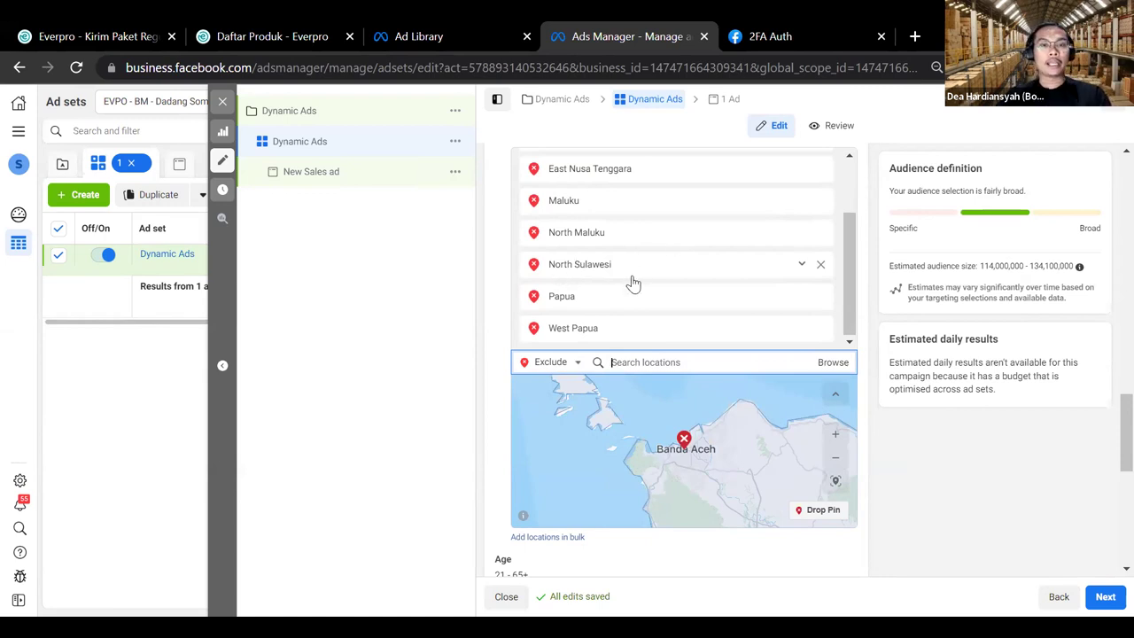
scroll(620, 265, down, 1)
scroll(514, 323, up, 1)
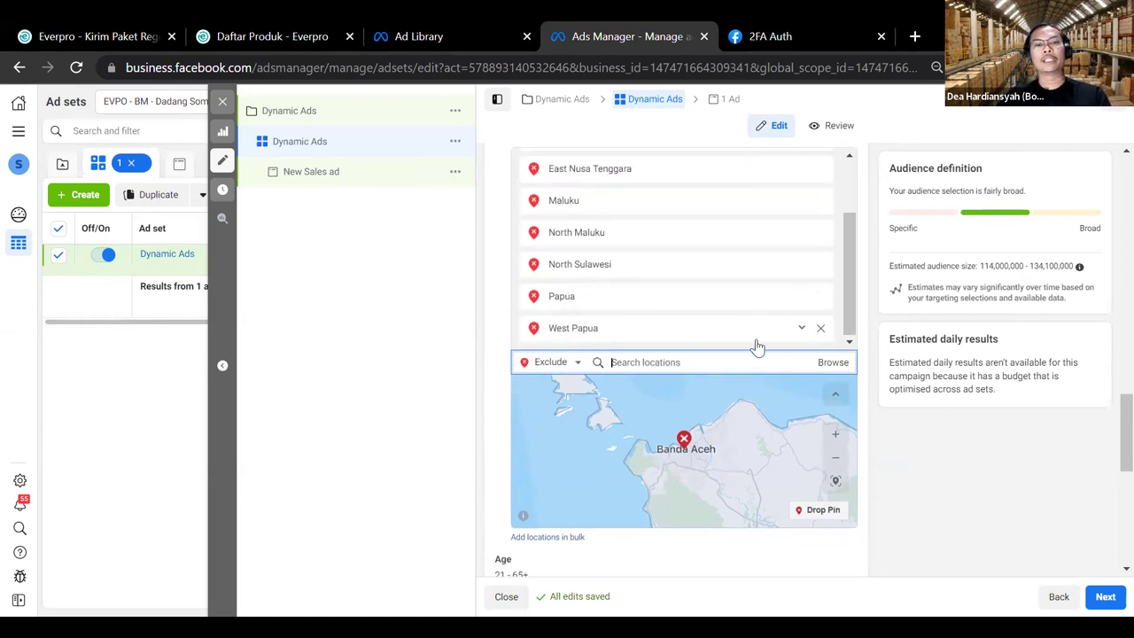
scroll(620, 252, up, 2)
scroll(611, 265, down, 2)
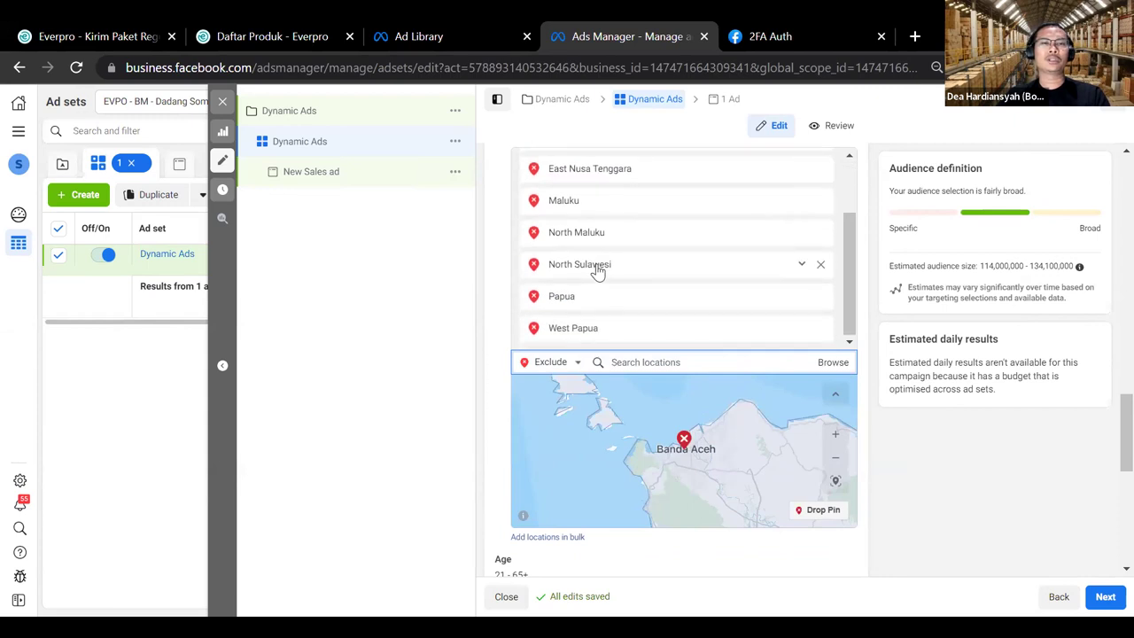
scroll(590, 304, down, 3)
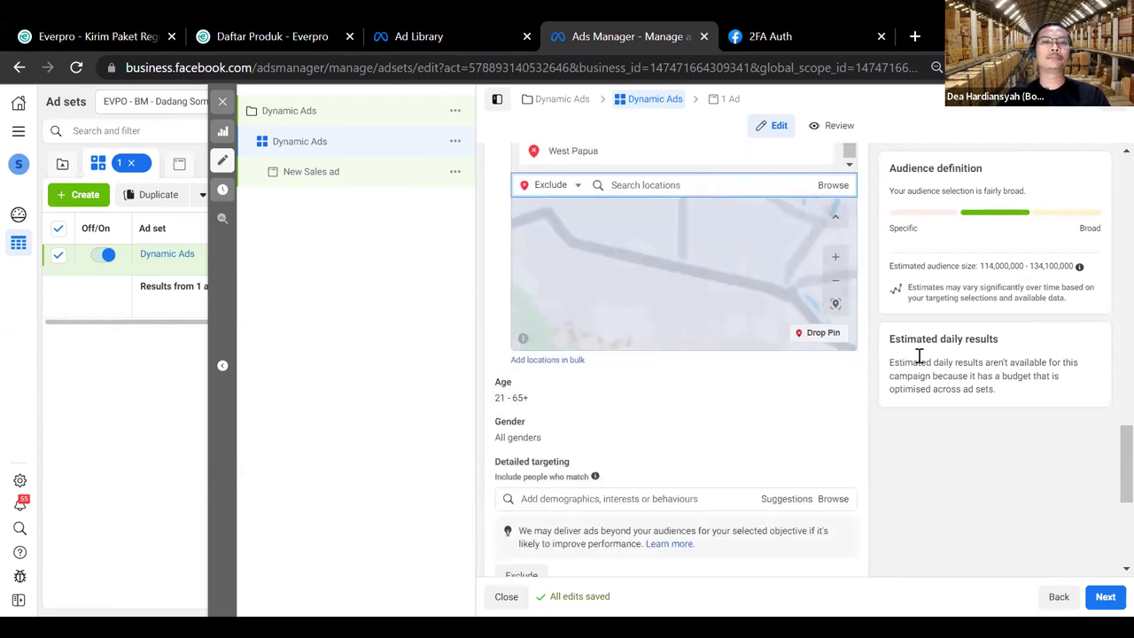
scroll(875, 412, up, 1)
scroll(886, 412, up, 2)
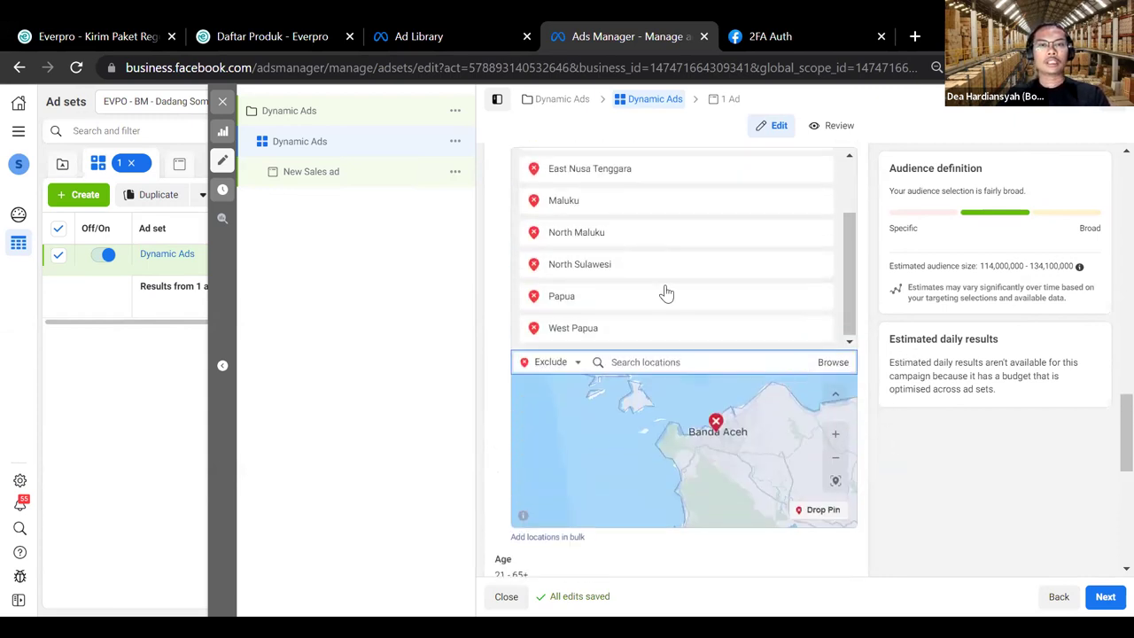
scroll(700, 256, up, 2)
scroll(753, 284, down, 1)
scroll(872, 359, down, 2)
scroll(872, 358, down, 2)
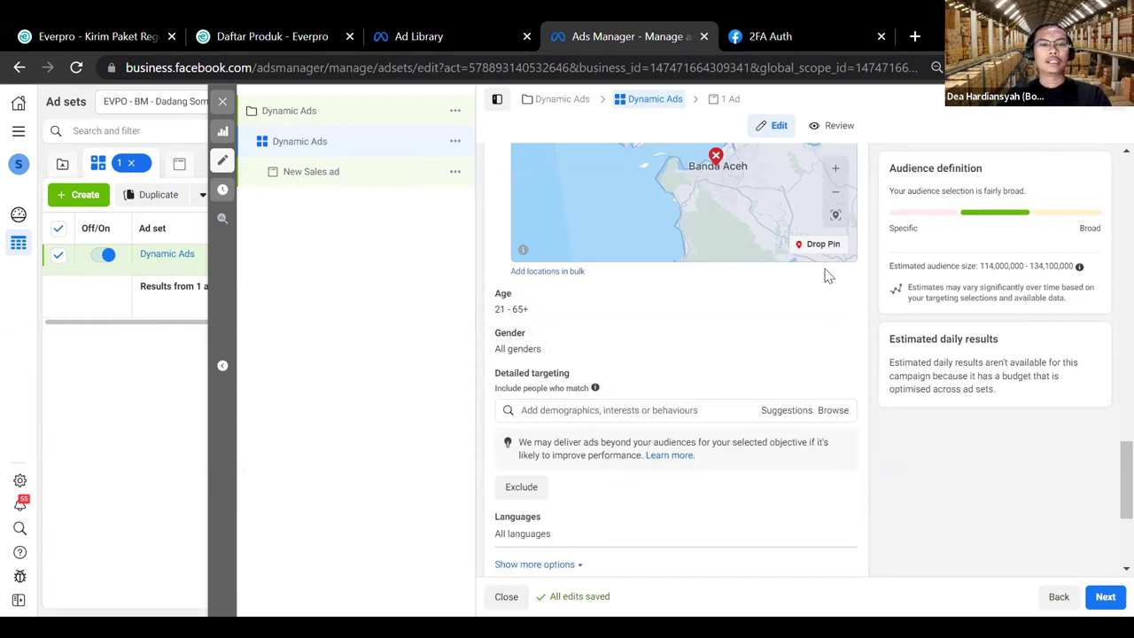
scroll(754, 305, down, 1)
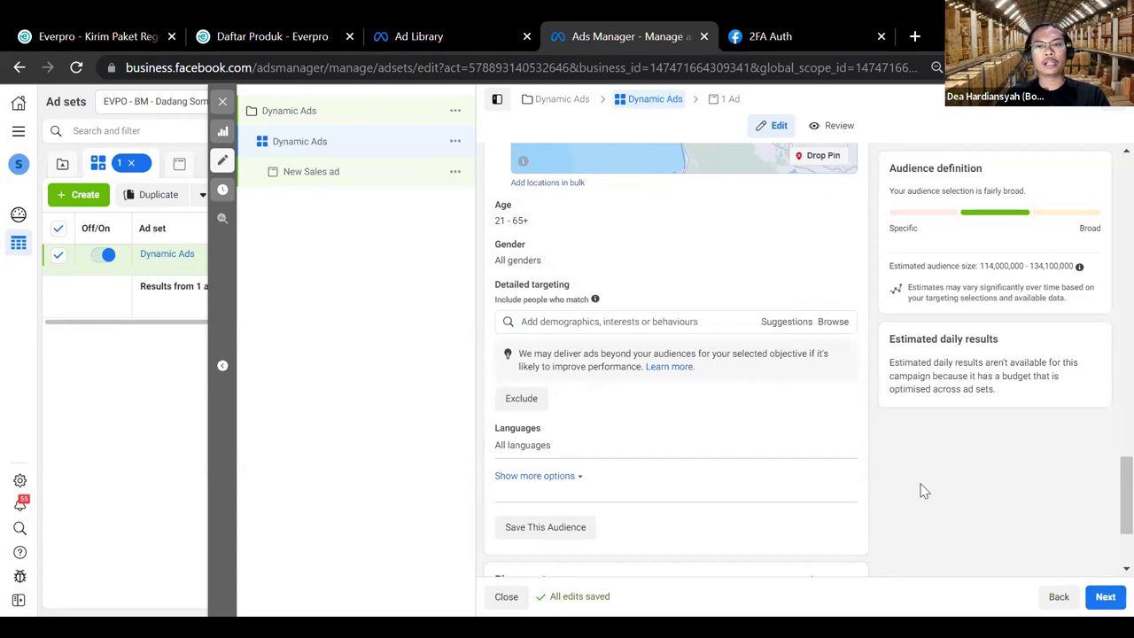
Step: Proceed to the ad level and select bobadigicrev as the ad's Instagram account
click(1104, 596)
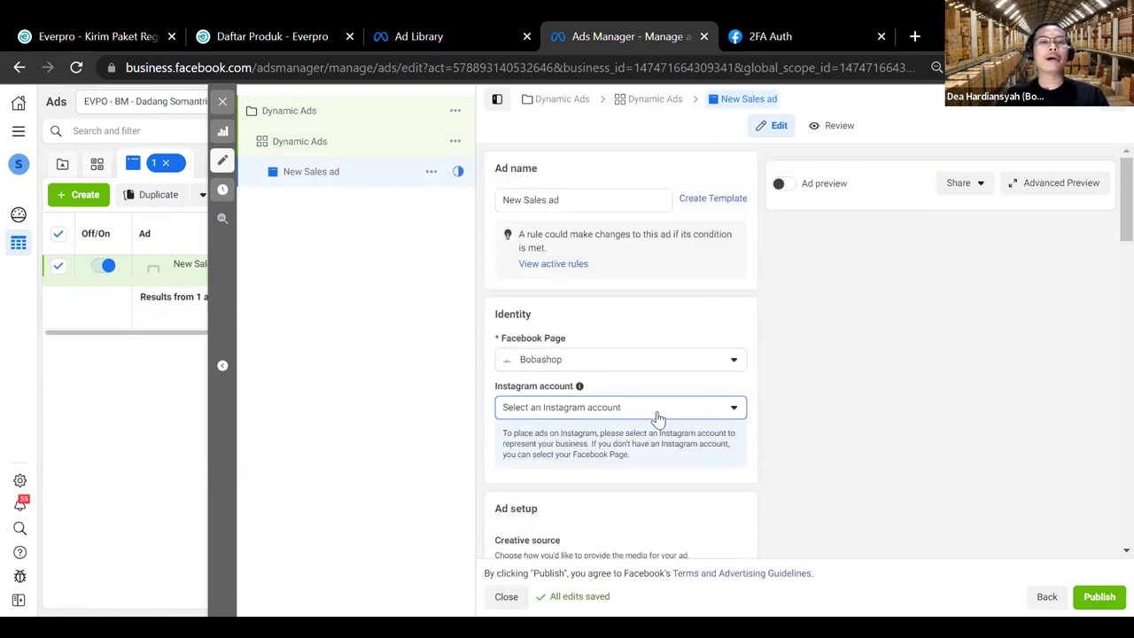
click(658, 417)
click(605, 458)
scroll(718, 331, down, 1)
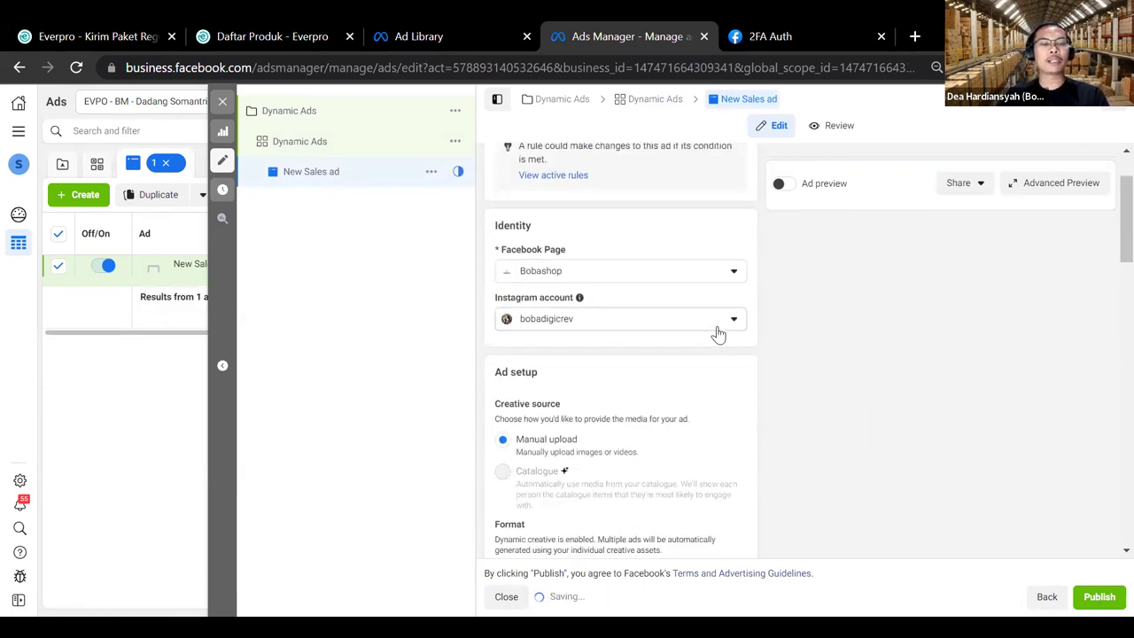
Step: Add seven images from the Bobashop page to the ad's media, including the B logo, product pictures, Bobagudang logo and warehouse photos
scroll(726, 354, down, 2)
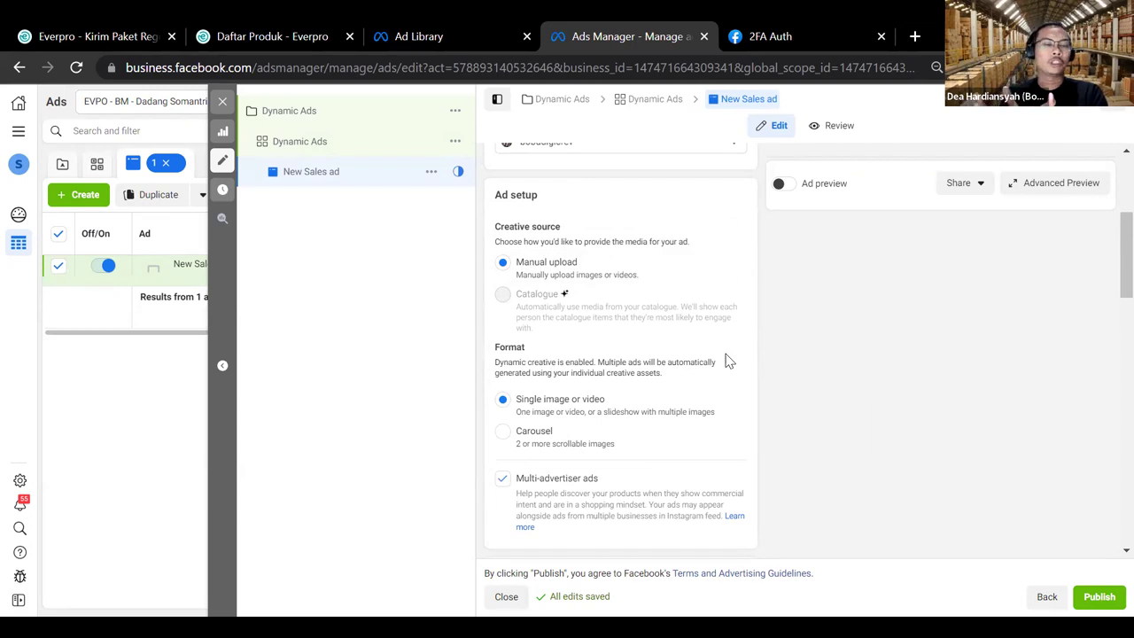
scroll(675, 359, down, 4)
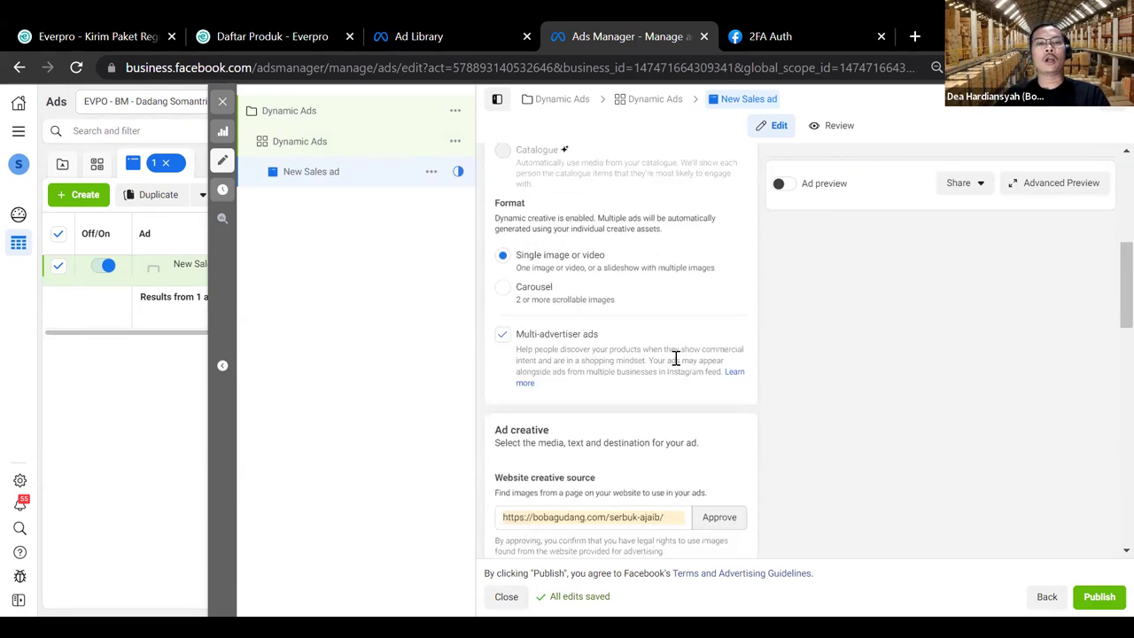
scroll(683, 387, down, 4)
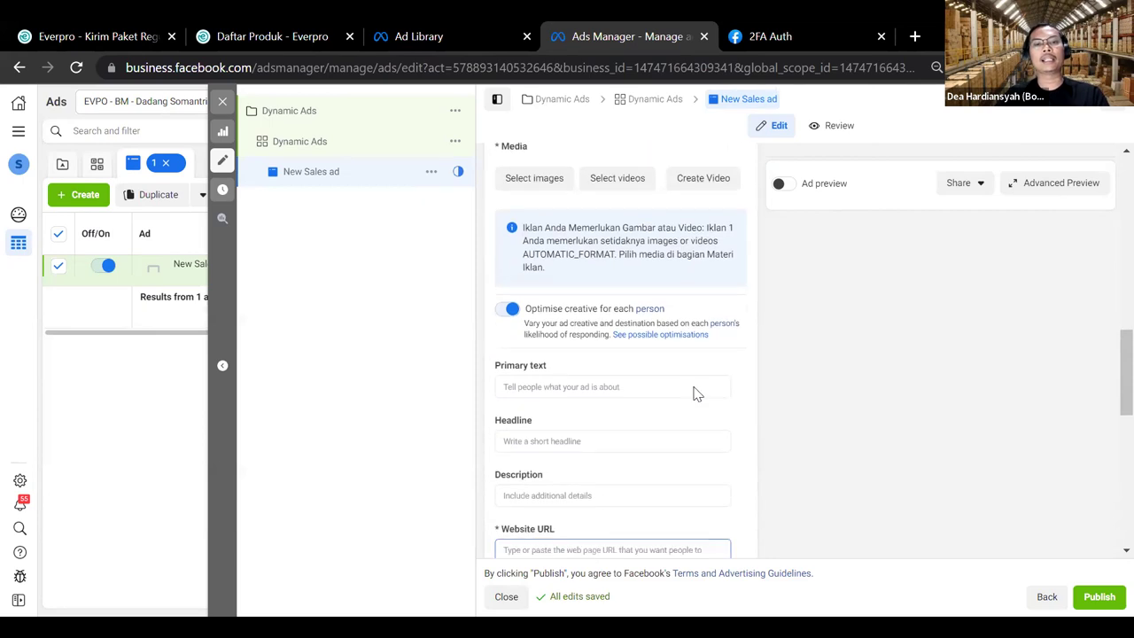
scroll(697, 404, up, 3)
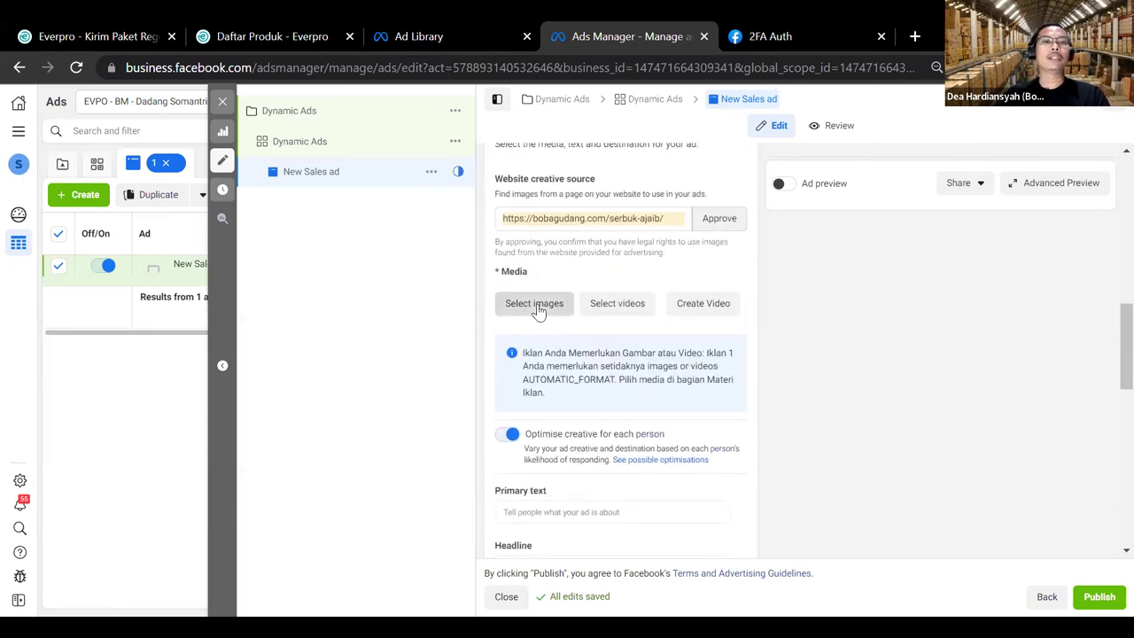
click(536, 305)
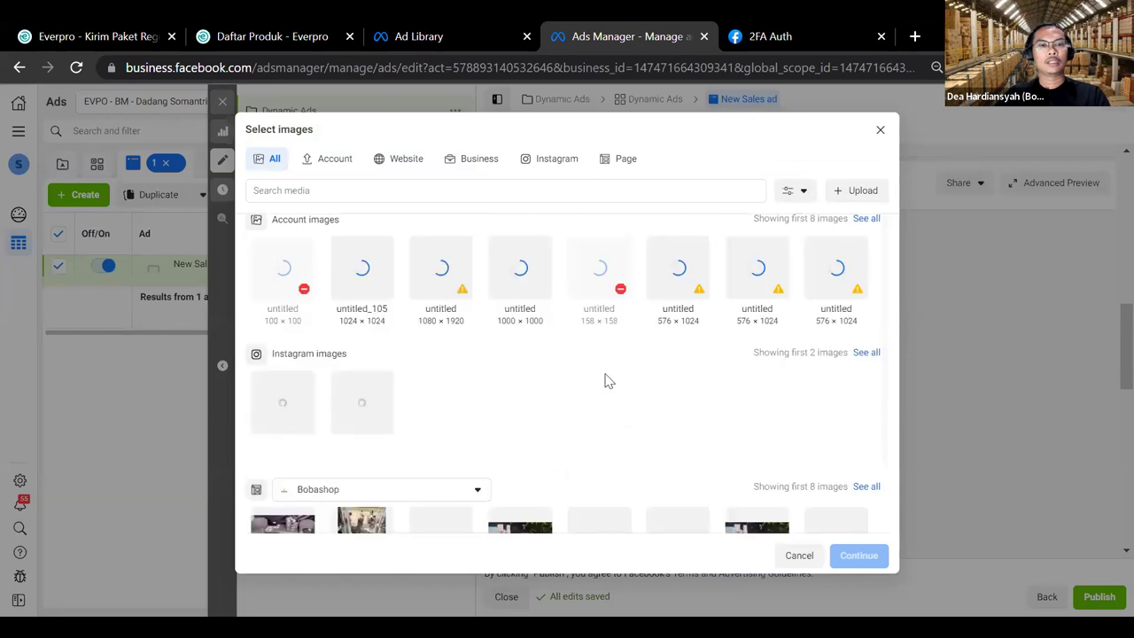
scroll(606, 380, down, 1)
click(835, 447)
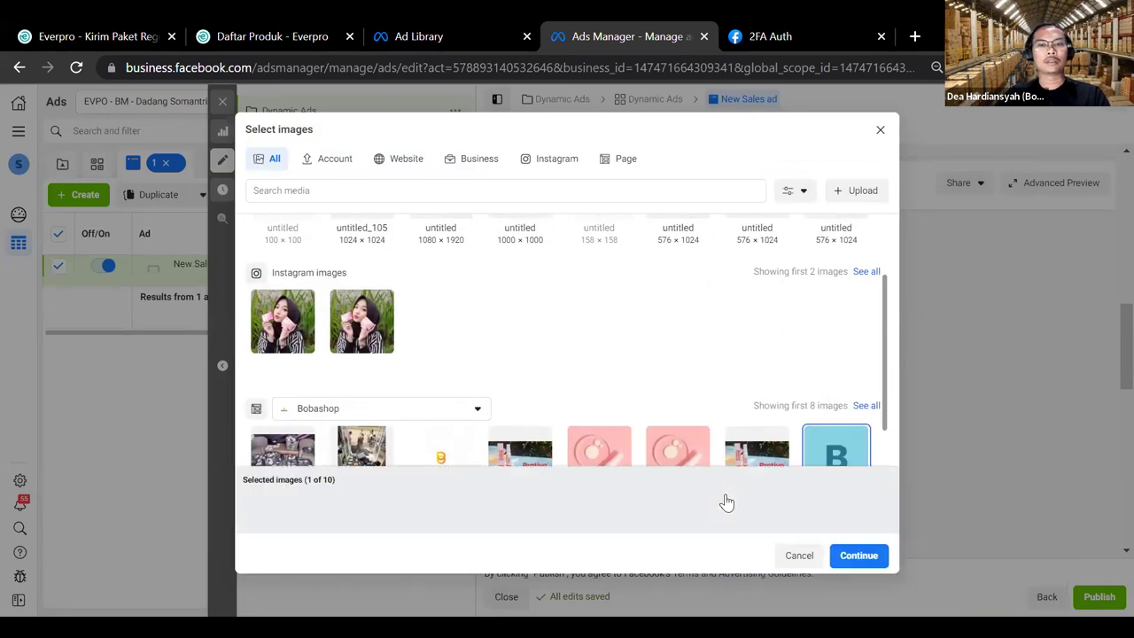
click(655, 452)
click(520, 448)
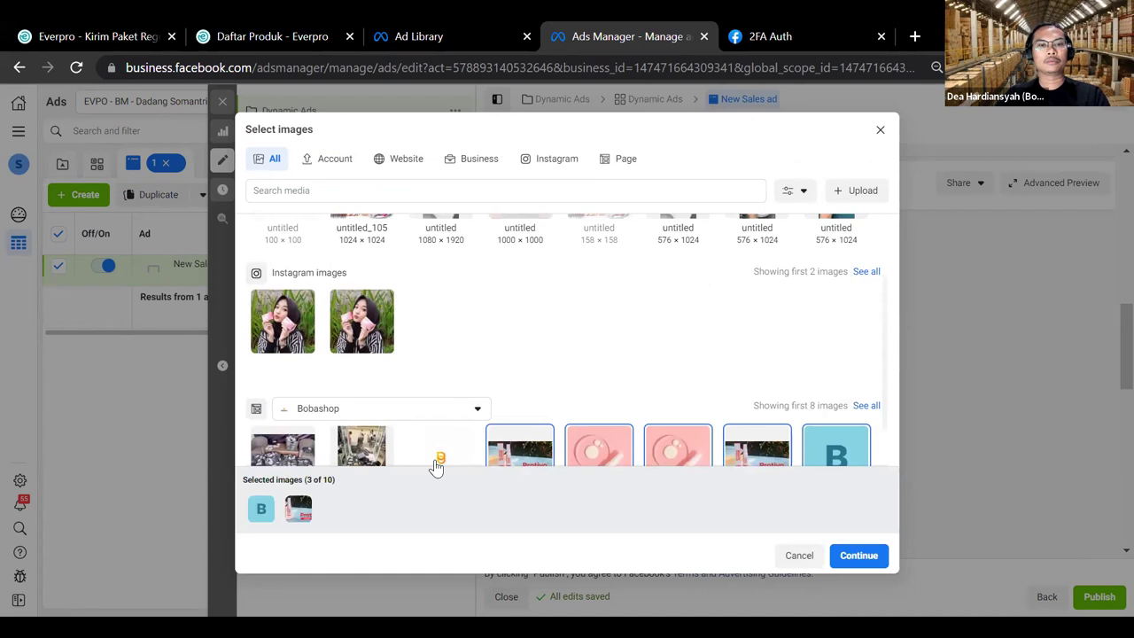
click(439, 454)
click(355, 457)
click(286, 456)
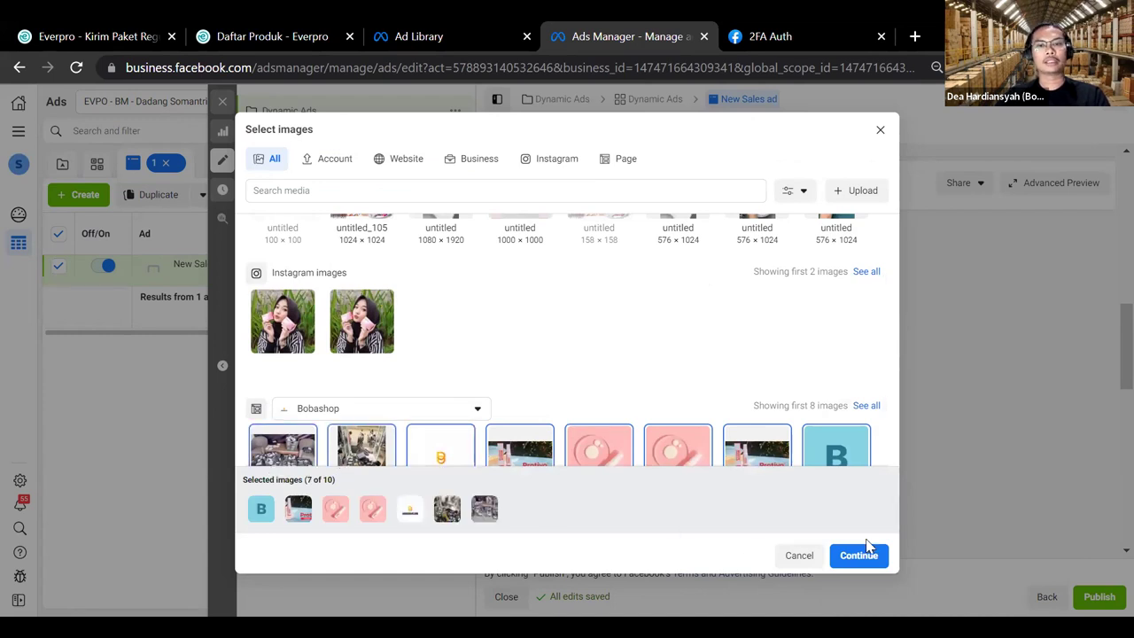
click(837, 551)
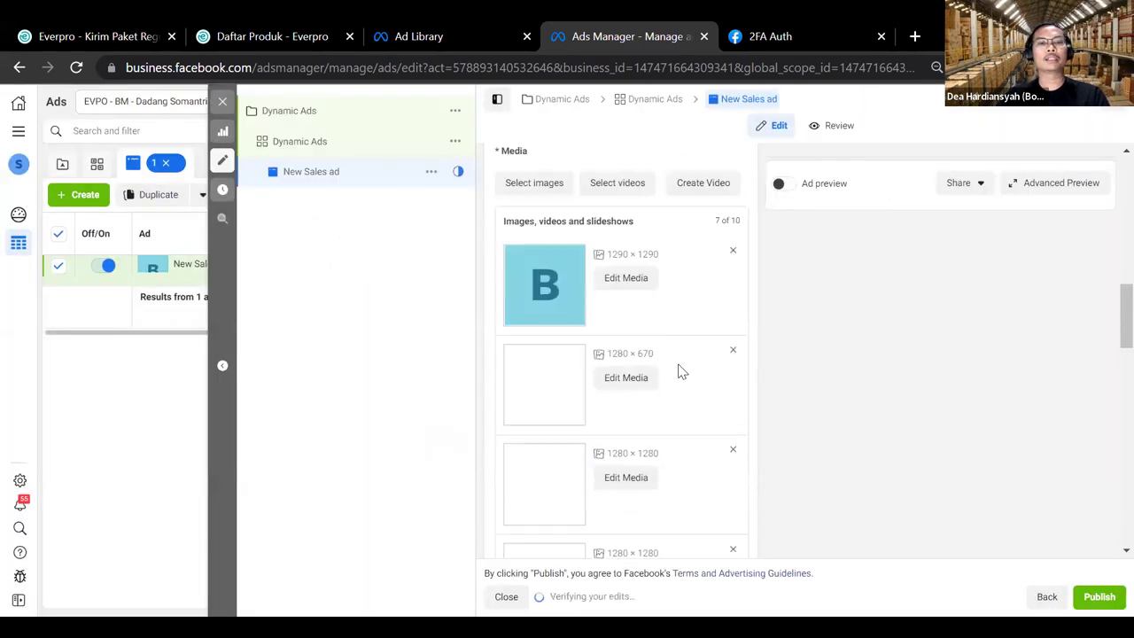
Step: Rename the ad set to "Dynamic Ads Sepatu"
scroll(680, 372, down, 6)
scroll(577, 222, up, 5)
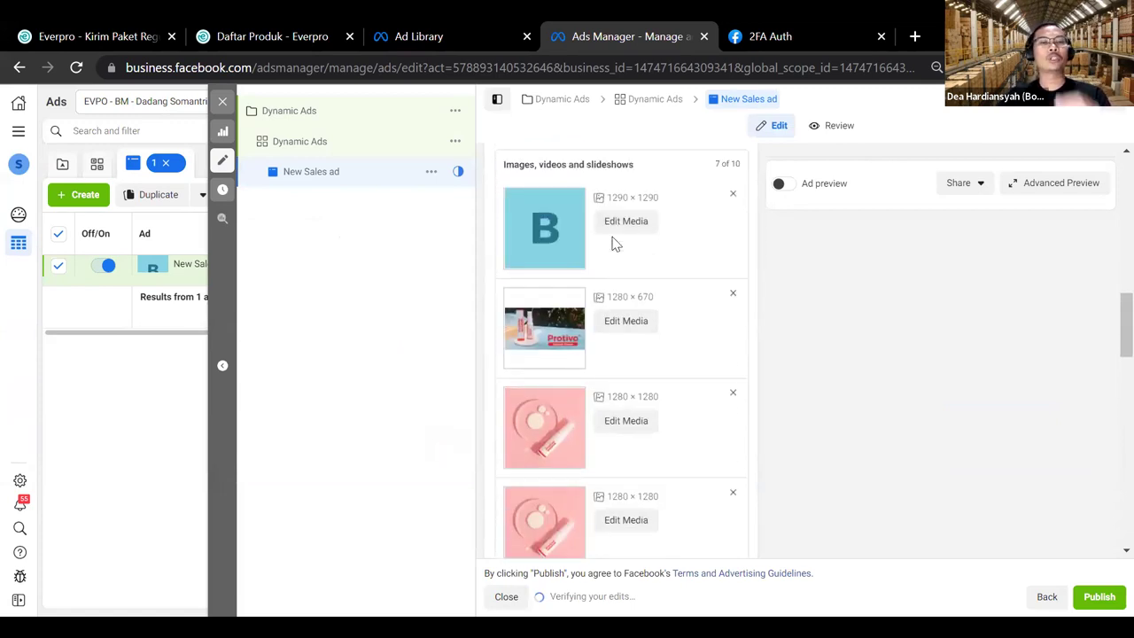
scroll(620, 266, up, 2)
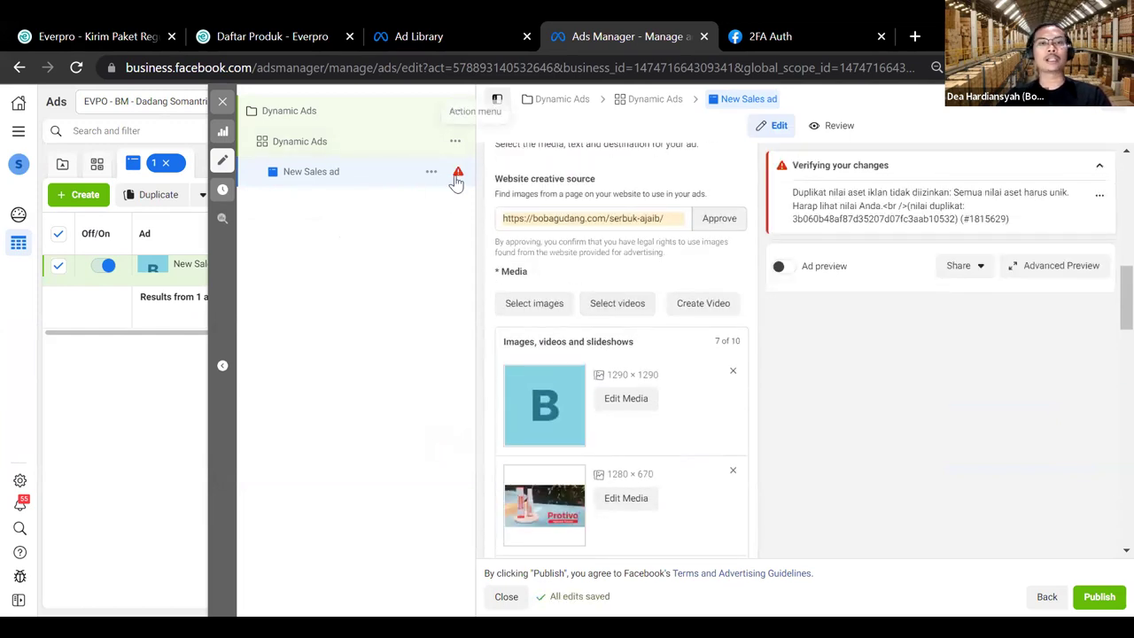
click(315, 145)
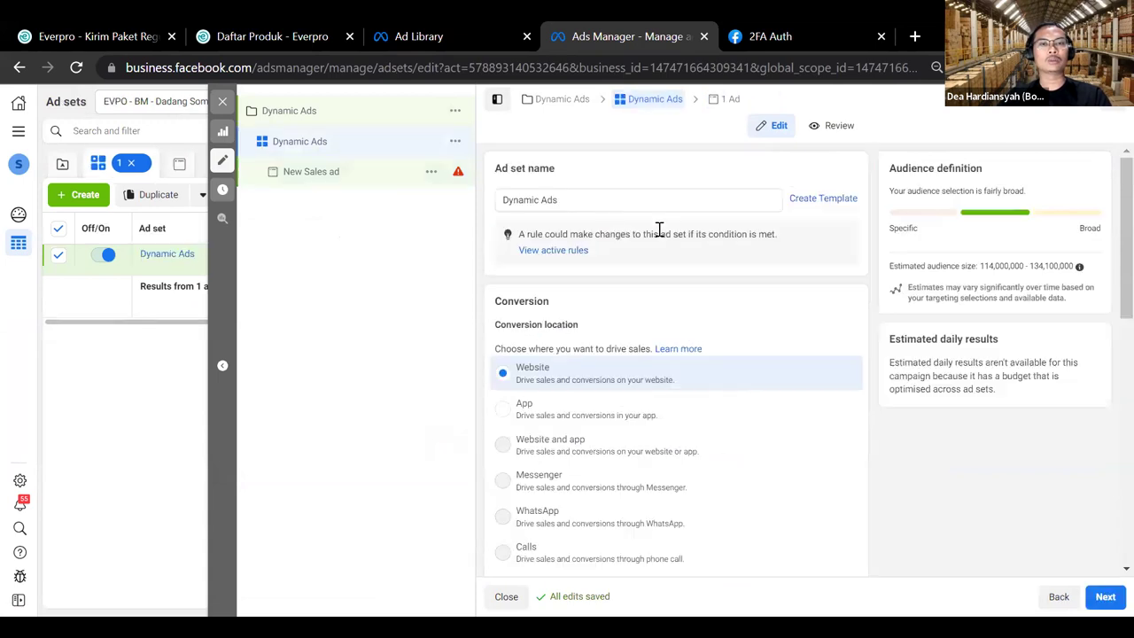
click(605, 199)
text(Separ)
text(u)
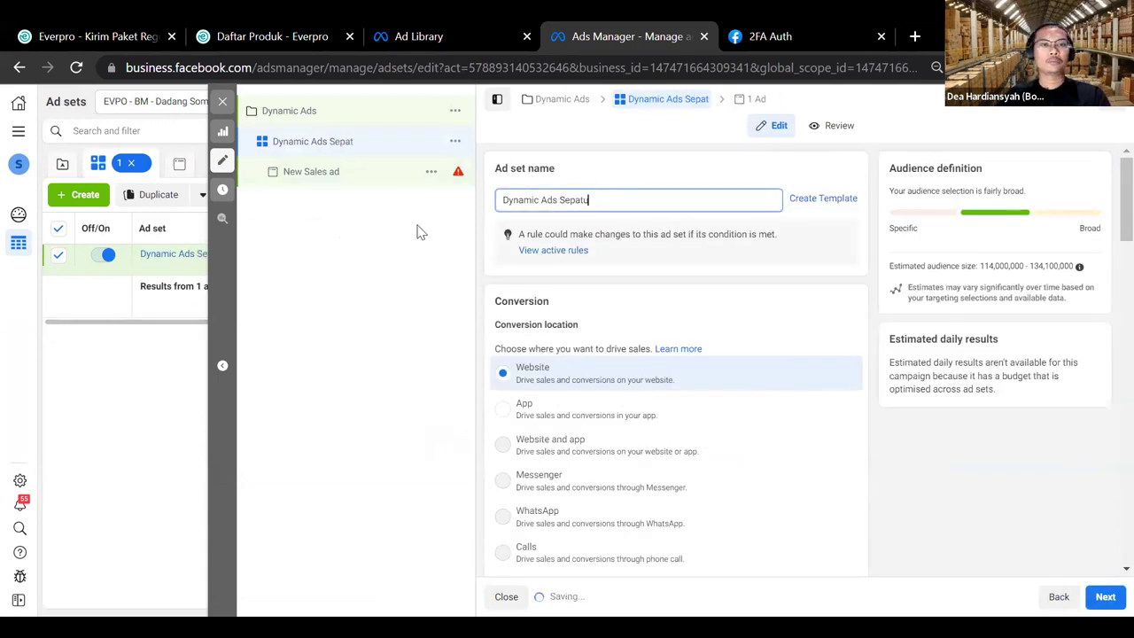
Step: Return to the New Sales ad and check its selected media images for duplicates
click(347, 182)
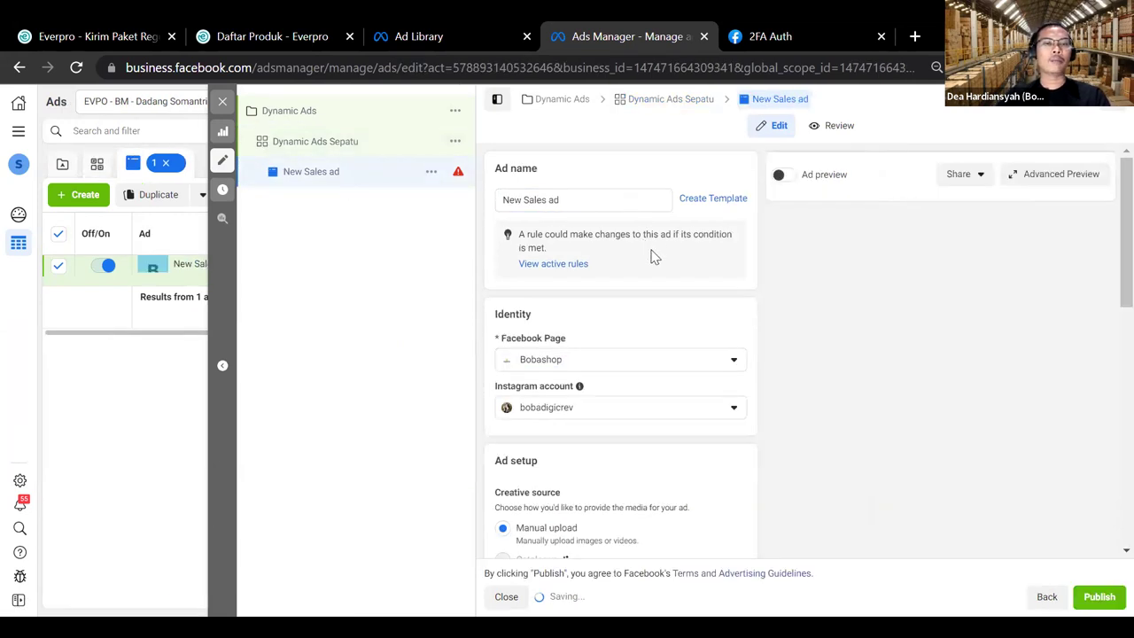
scroll(642, 266, down, 10)
scroll(620, 279, down, 4)
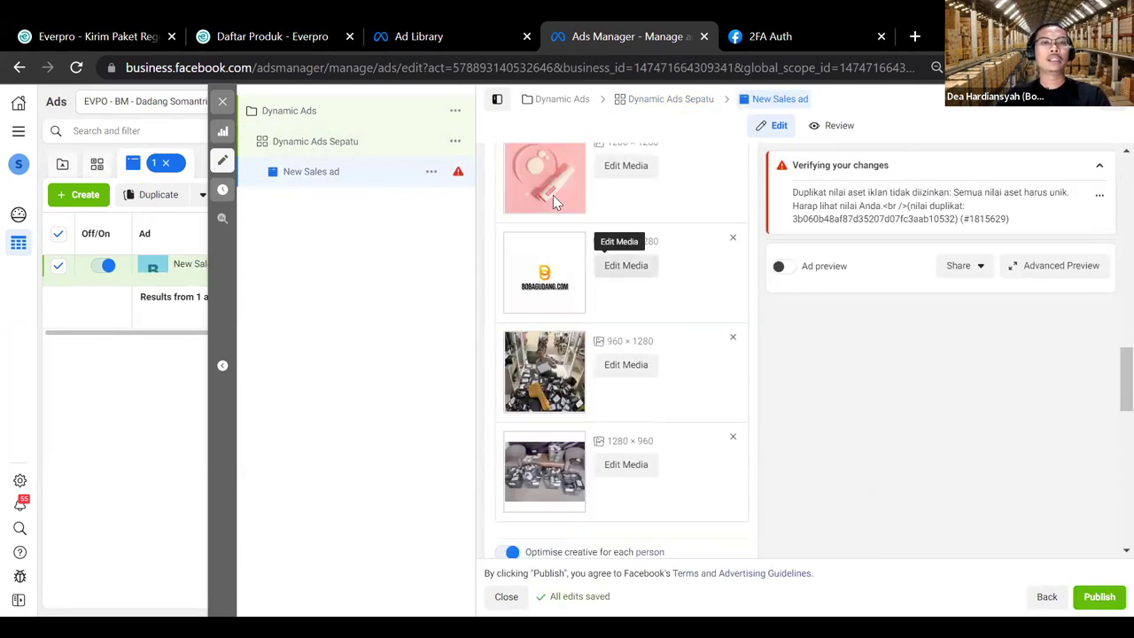
scroll(556, 222, up, 2)
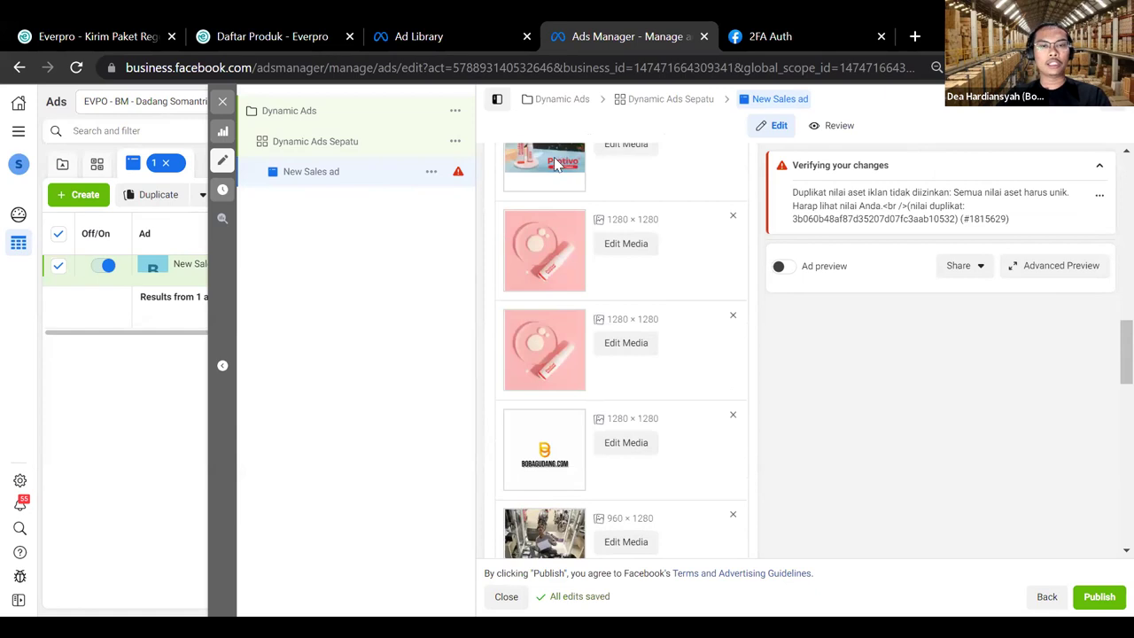
scroll(558, 168, down, 3)
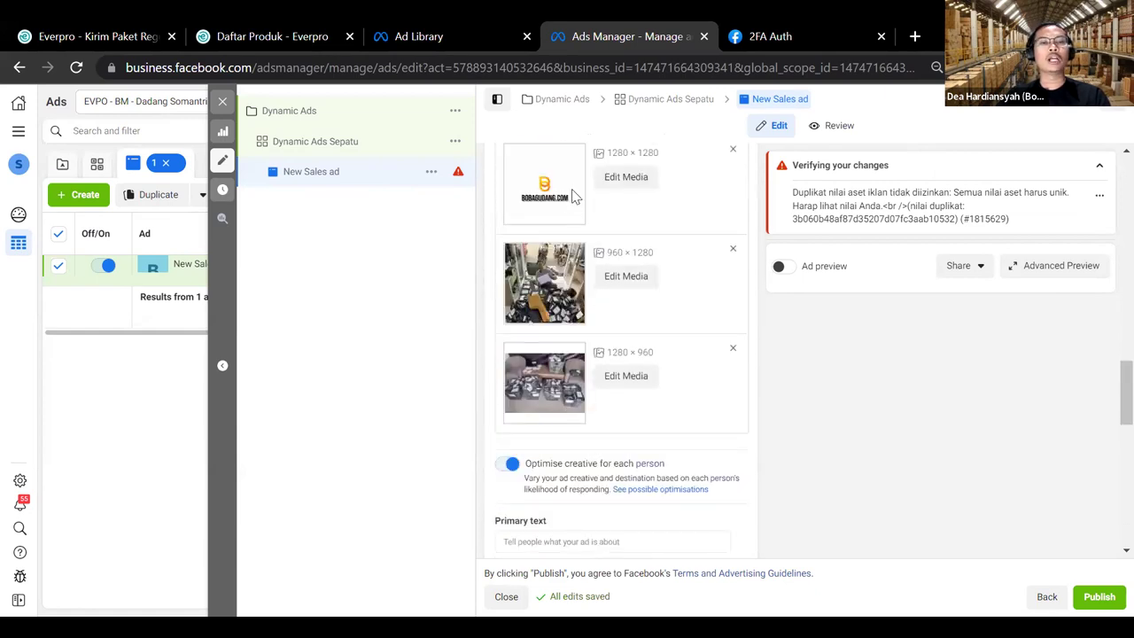
Step: Enter "Sepatu Anti air , cocok untuk musim hujan" as the ad's primary text
scroll(574, 226, up, 4)
scroll(580, 232, up, 2)
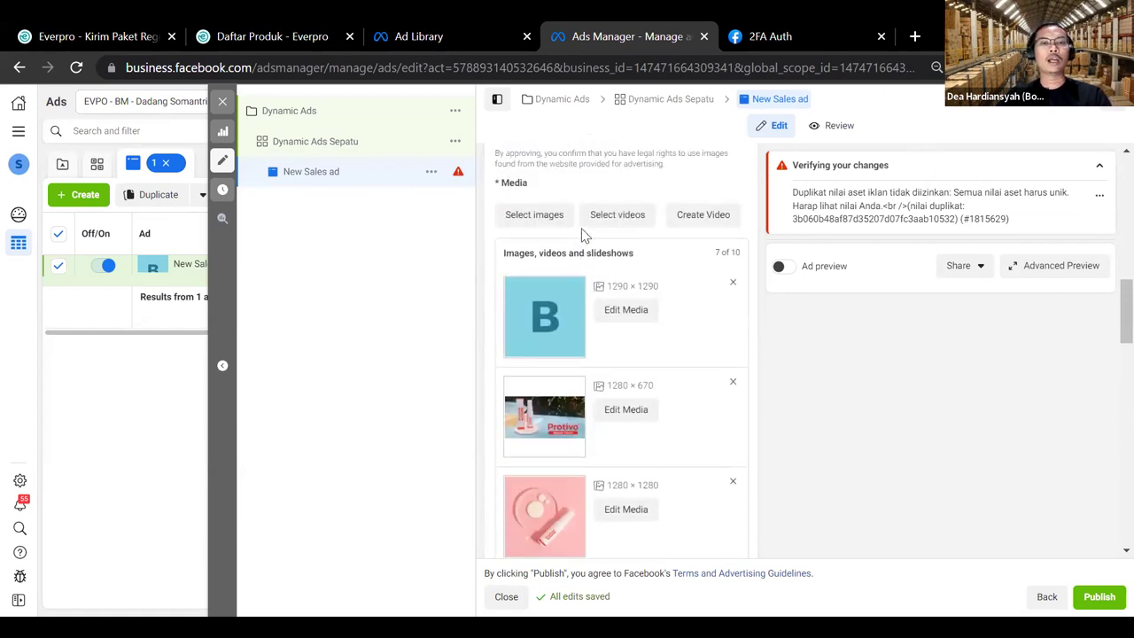
scroll(584, 203, down, 9)
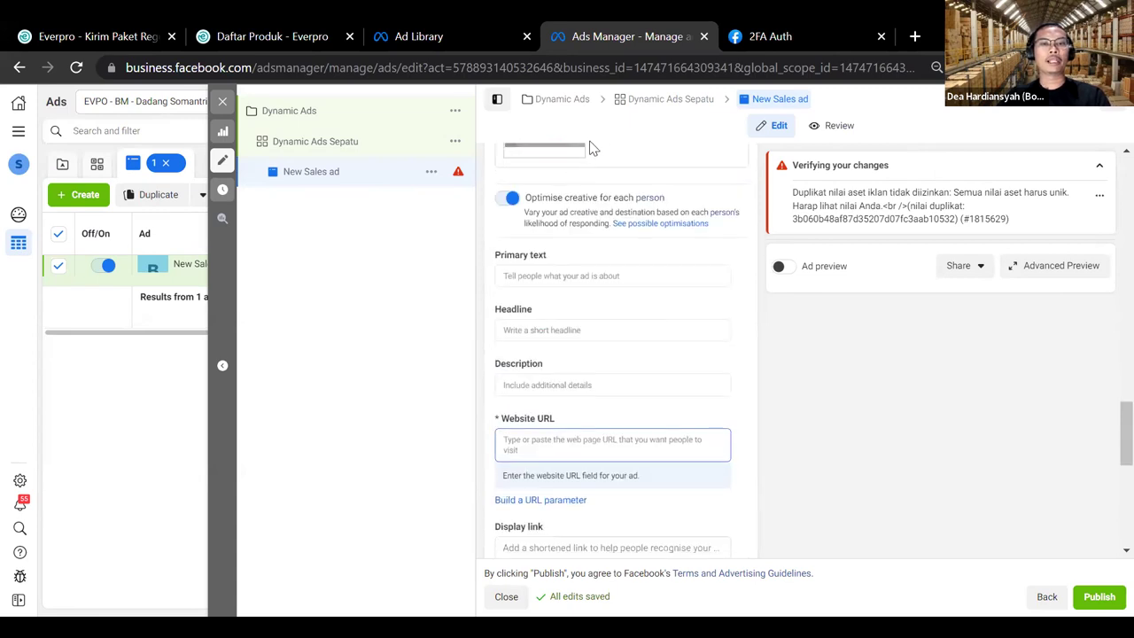
click(553, 277)
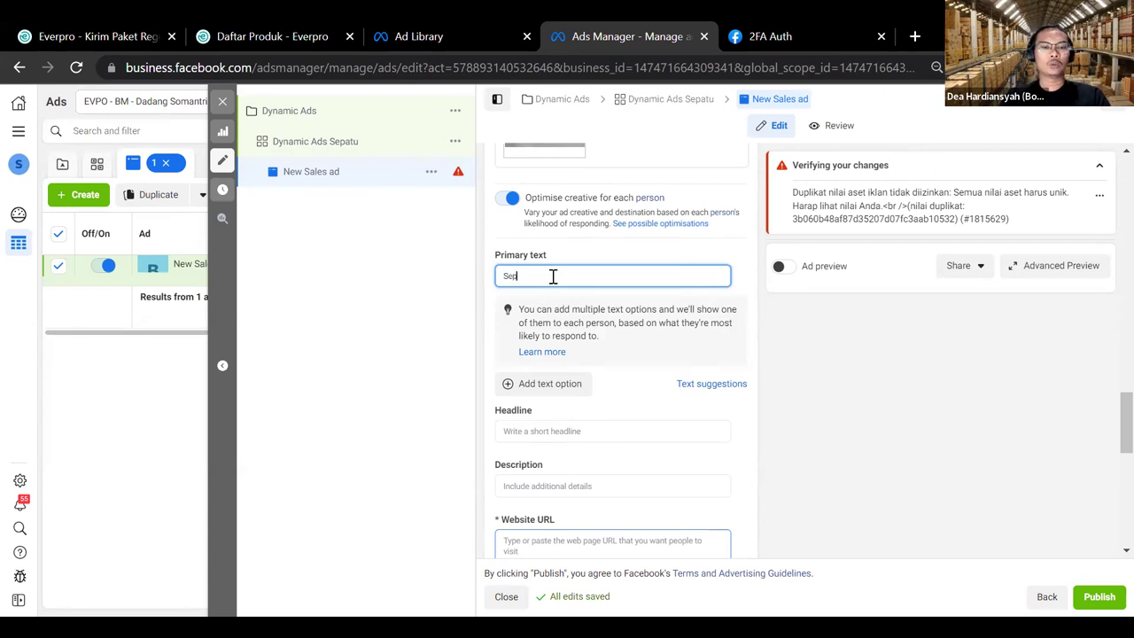
text(atu Anni)
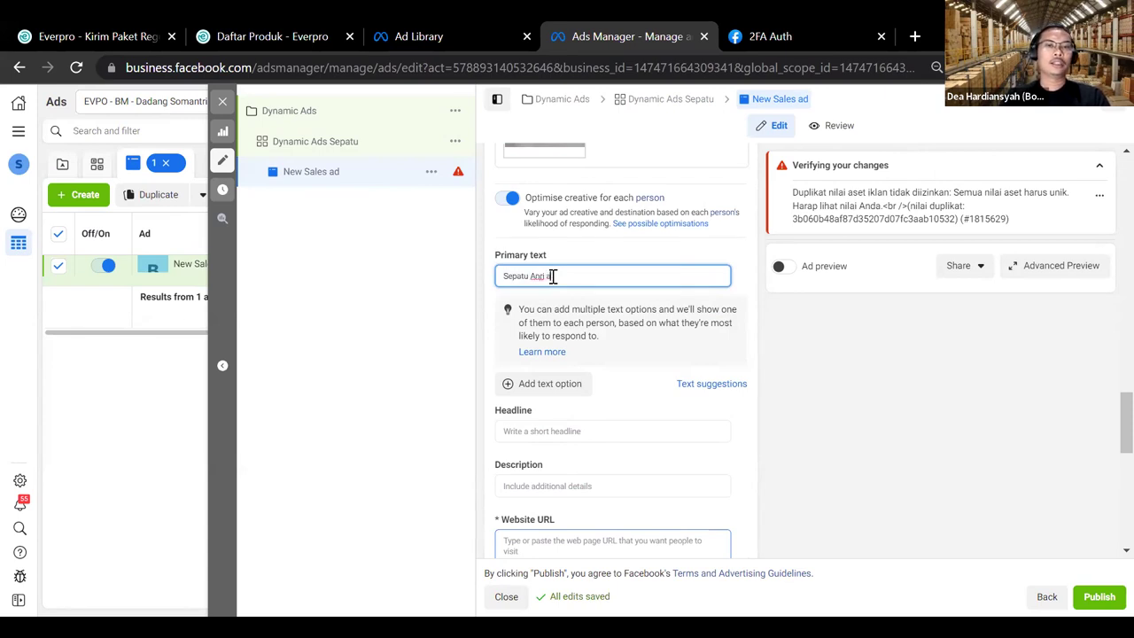
text(nr)
key(BackSpace)
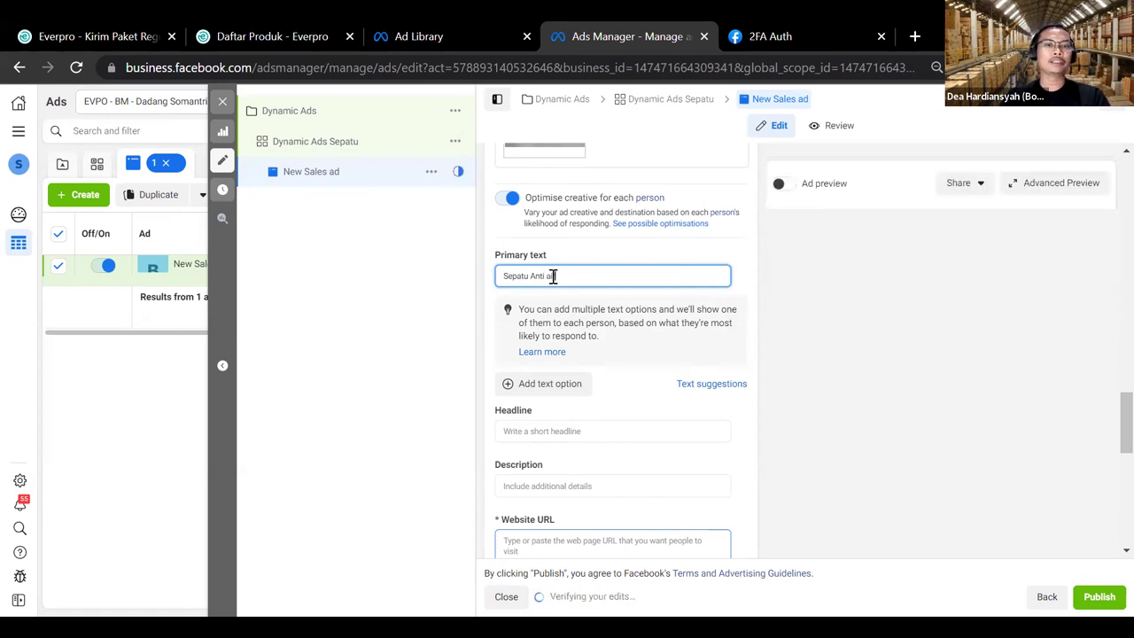
text(ti air, cocok yu)
text( untu)
text(k musim hujan)
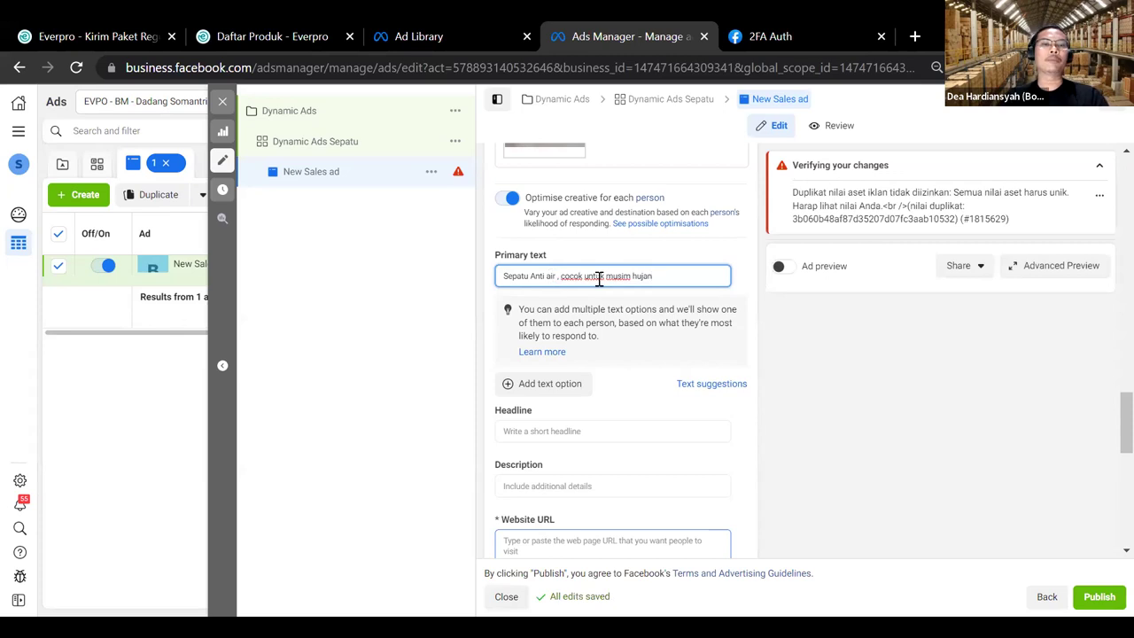
Step: Add a second primary text option reading "sepatu ringan cocok untuk olahraga"
click(570, 390)
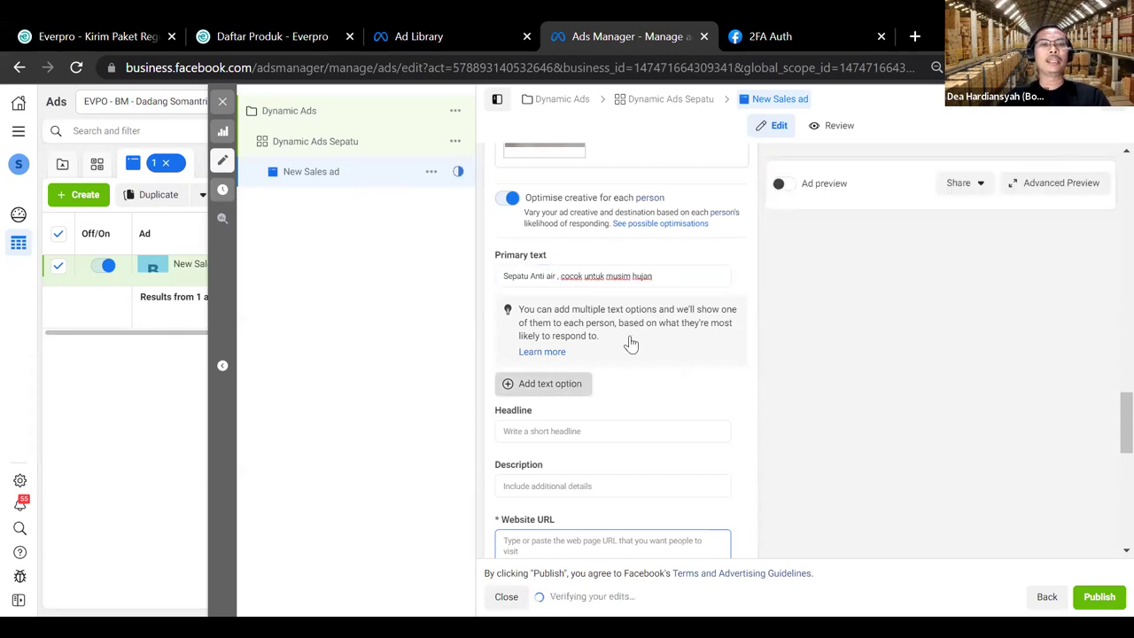
click(549, 308)
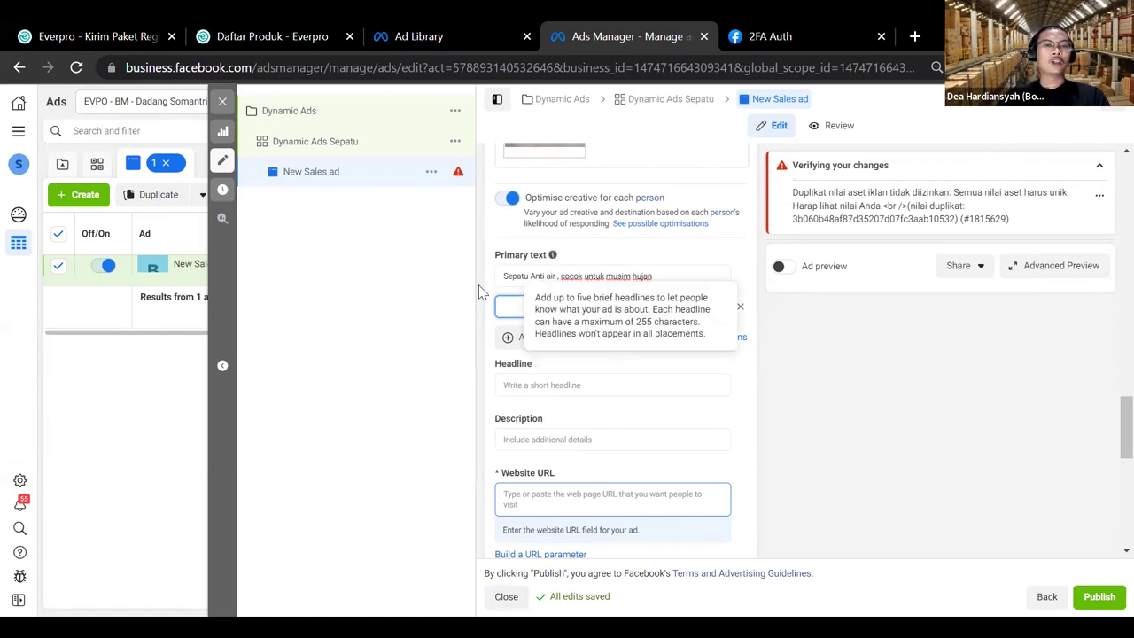
scroll(611, 326, up, 1)
scroll(613, 327, up, 3)
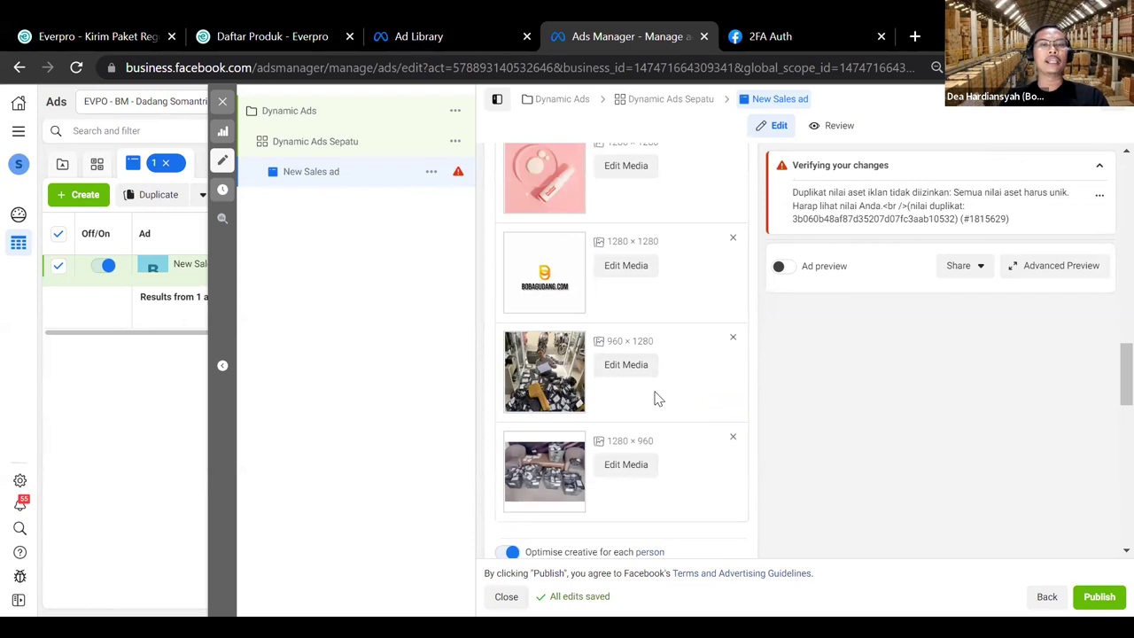
scroll(656, 407, down, 4)
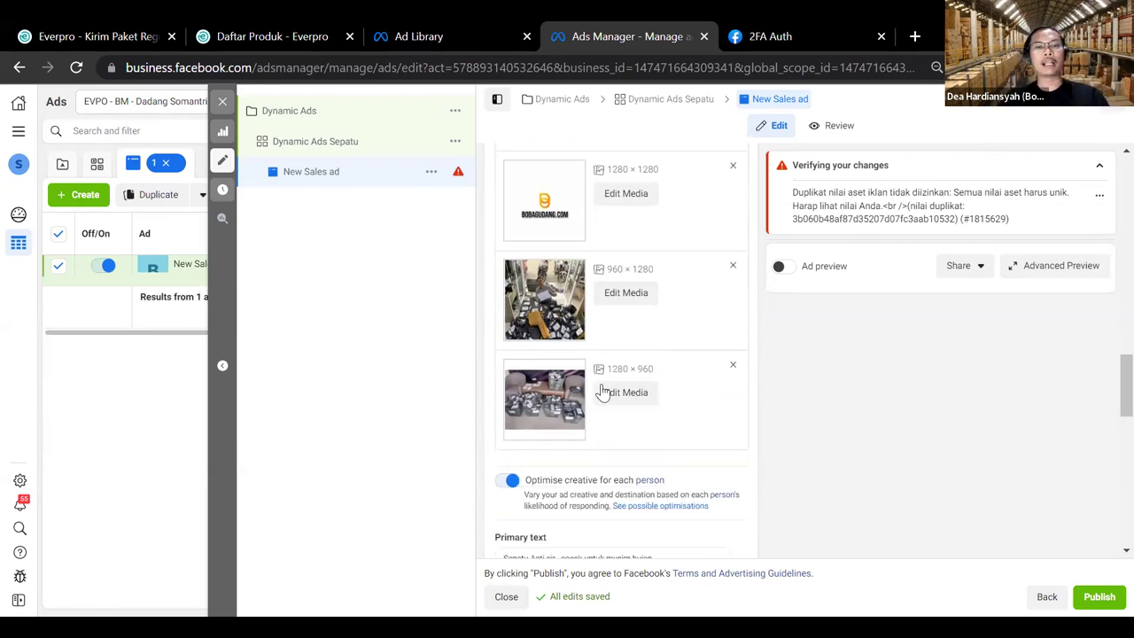
scroll(527, 276, up, 2)
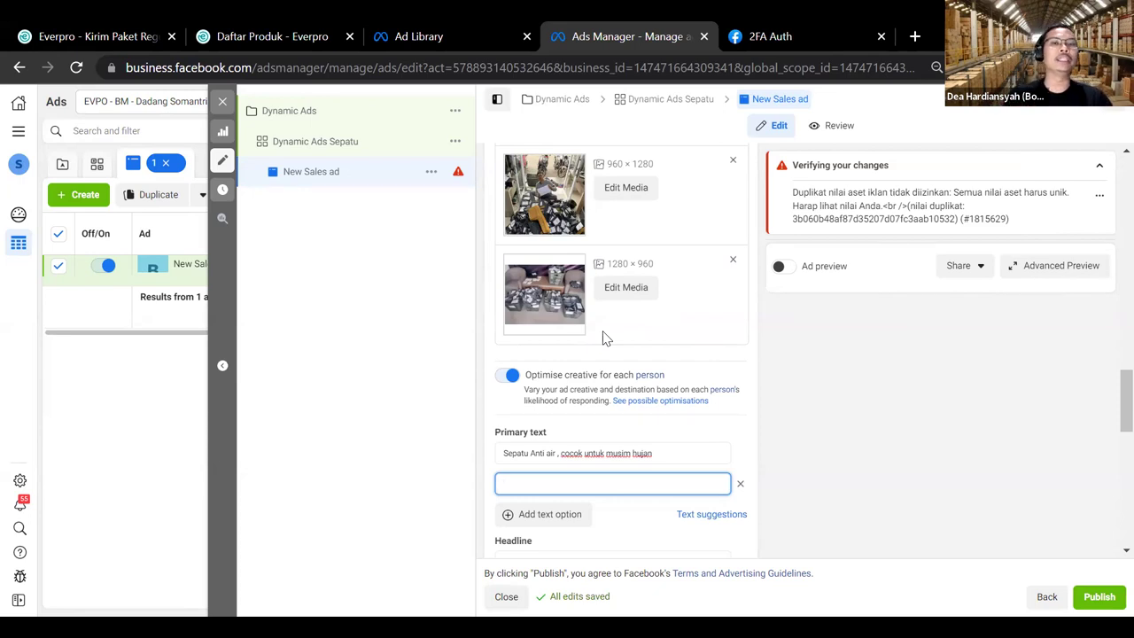
scroll(599, 324, down, 2)
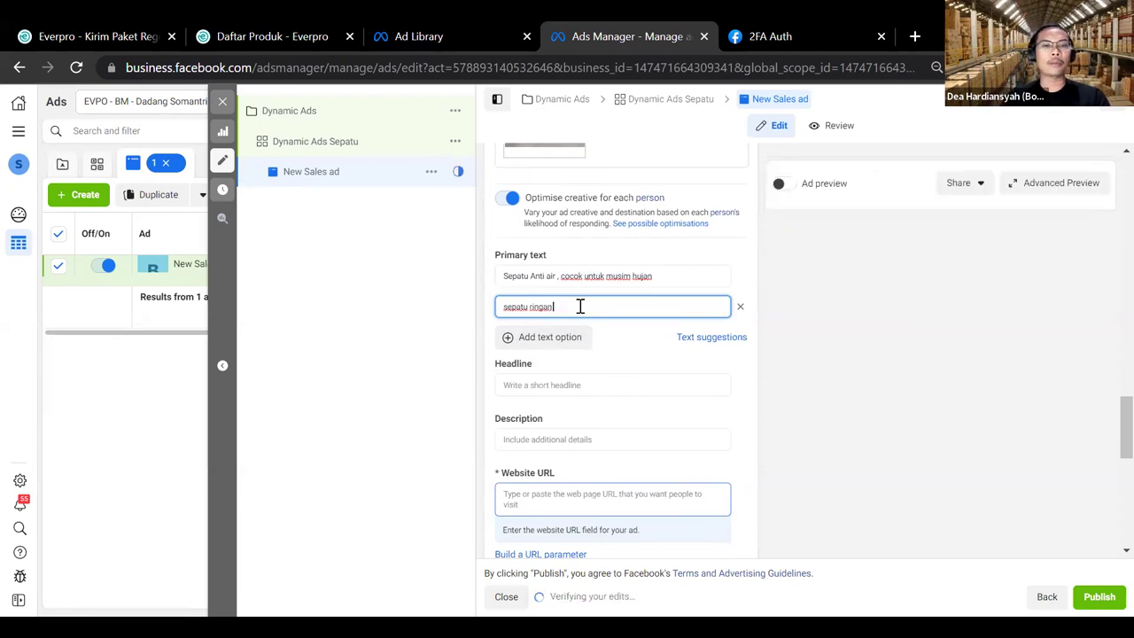
text(cok untuk olahraga)
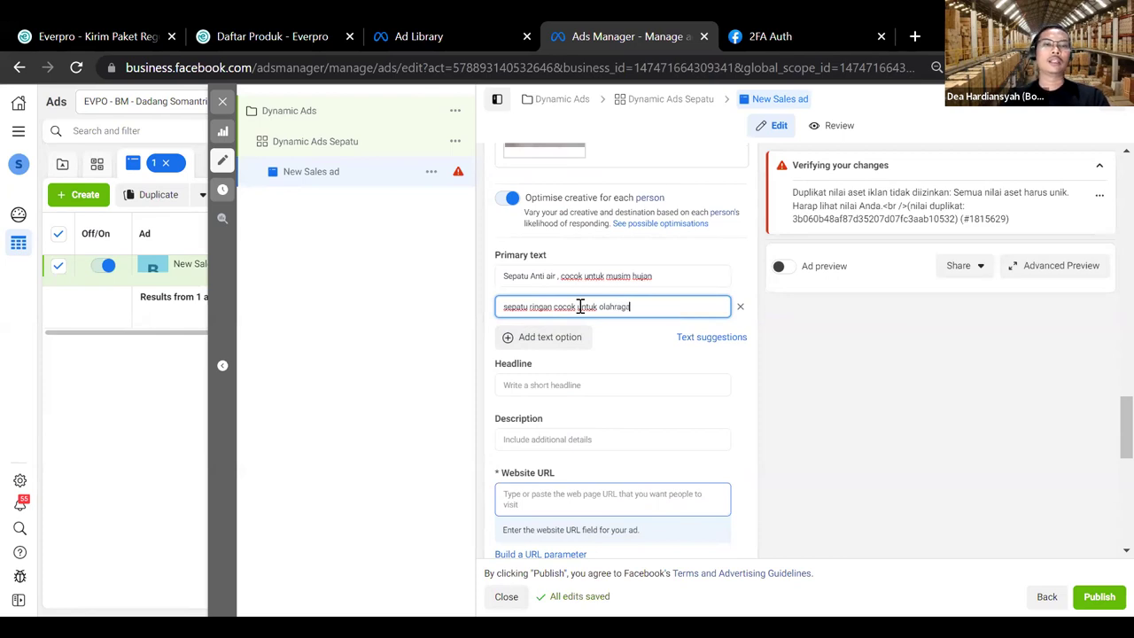
Step: Add a third primary text option to the ad and leave it blank
click(508, 338)
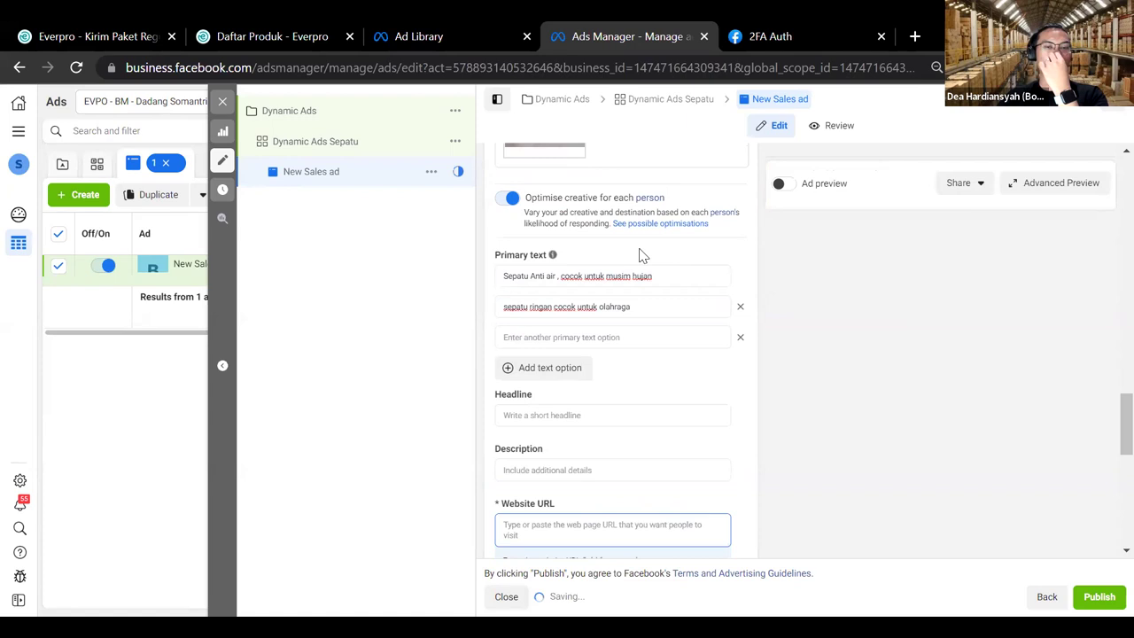
scroll(592, 349, down, 1)
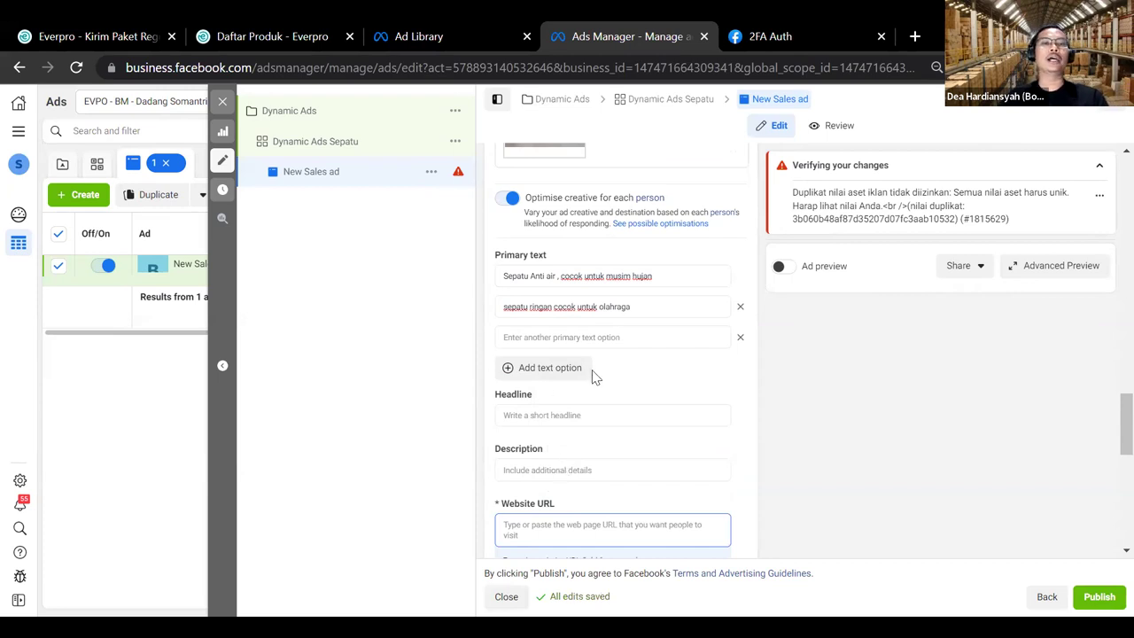
scroll(590, 296, up, 1)
scroll(685, 184, up, 4)
scroll(570, 325, down, 5)
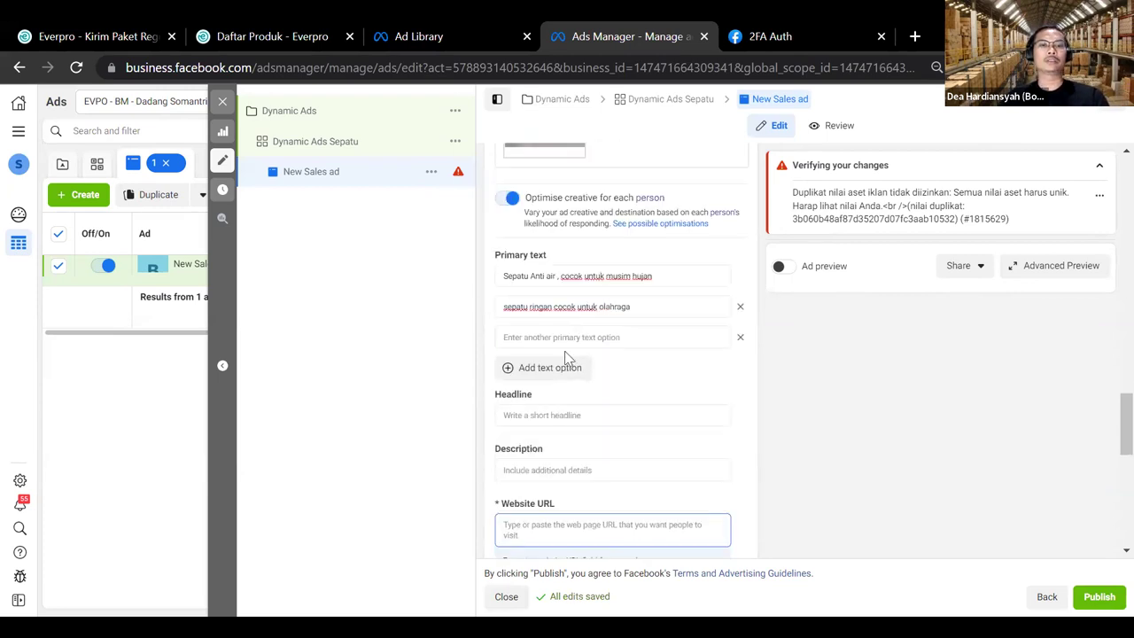
Step: Give the ad three headline options: "Bisa COD", "Bayar Di Tempat" and "Diskon 50%"
click(541, 414)
text(Bisa COD)
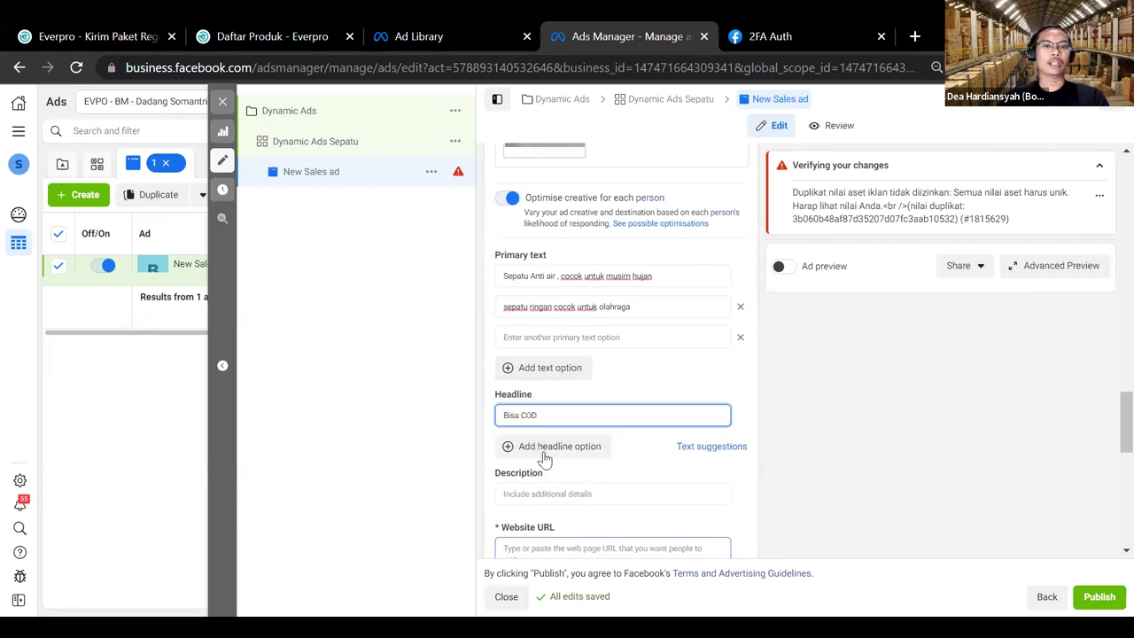
click(544, 448)
text(Bayar Di Tempat)
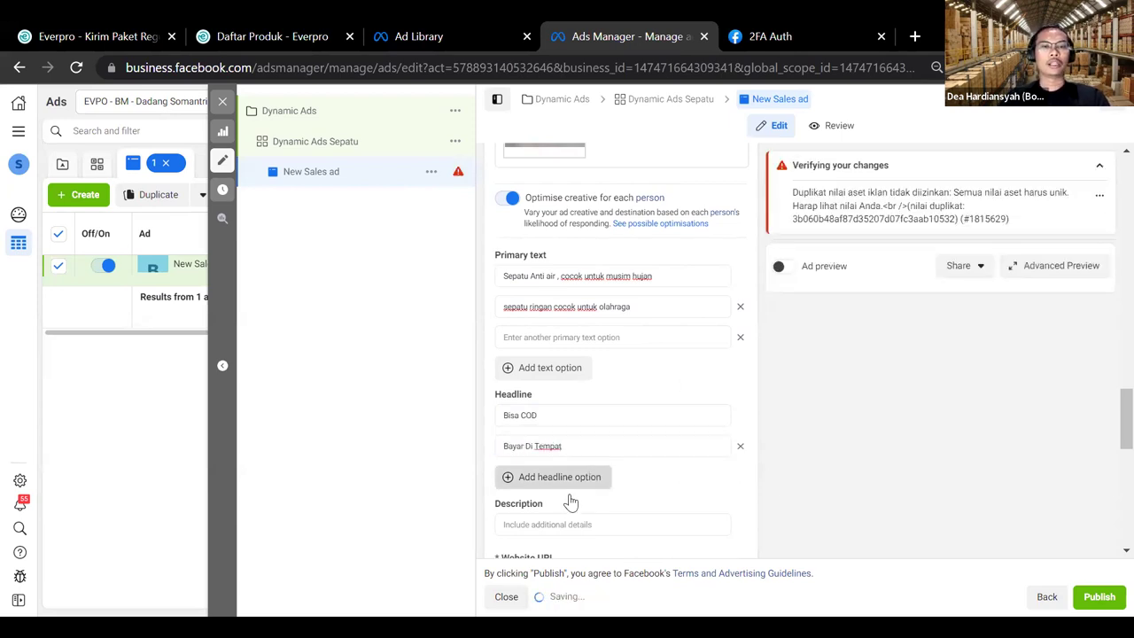
click(569, 478)
scroll(589, 461, down, 1)
click(559, 387)
text(D)
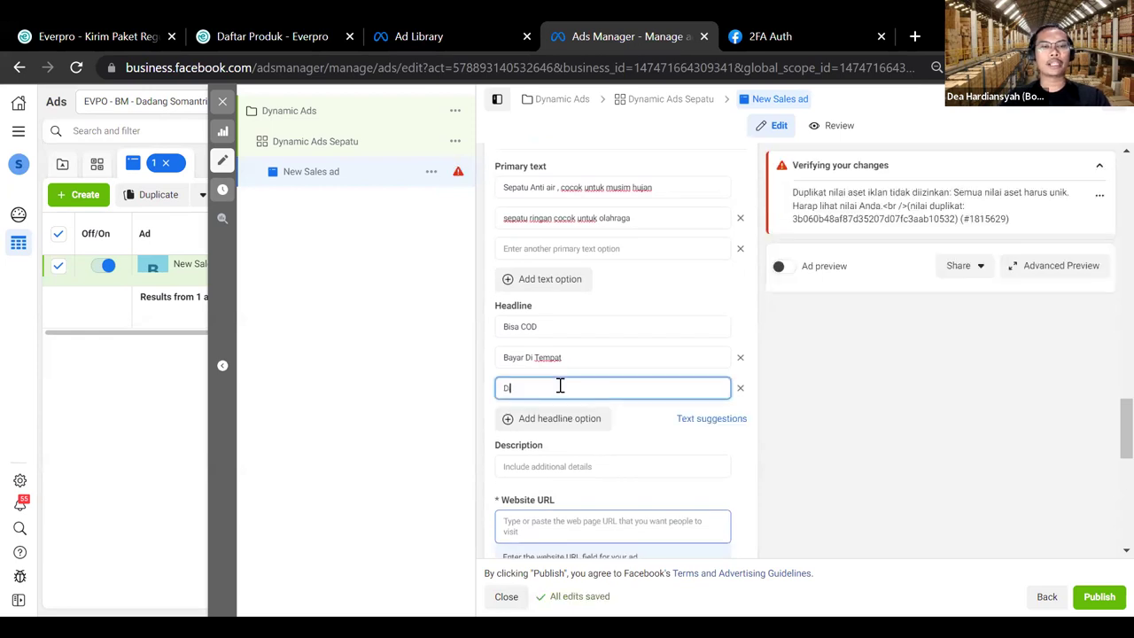
text(iskon 50%)
click(585, 467)
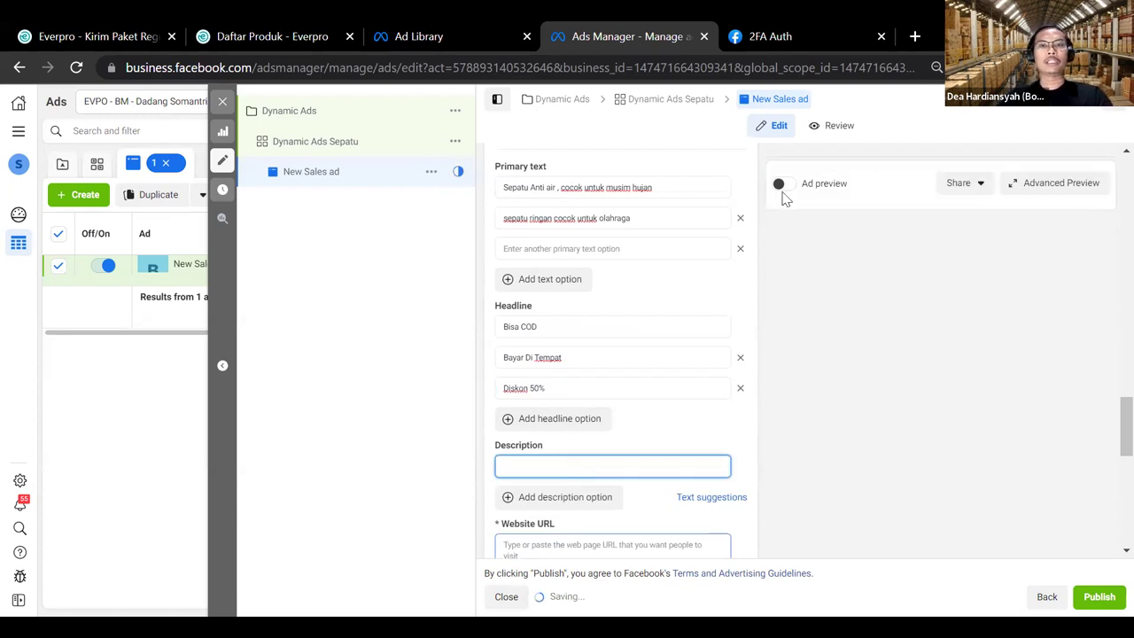
Step: Turn on the ad preview and enter tokopedia.com as the ad's display link
click(784, 266)
scroll(673, 310, down, 3)
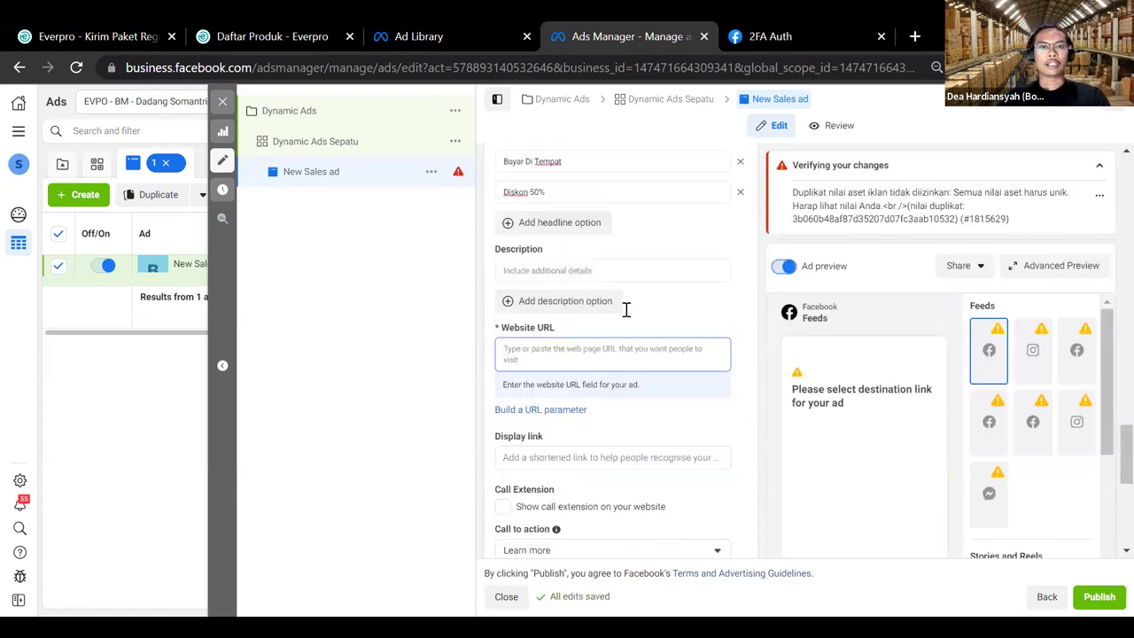
scroll(626, 309, down, 1)
click(569, 388)
text(tokopedia.com)
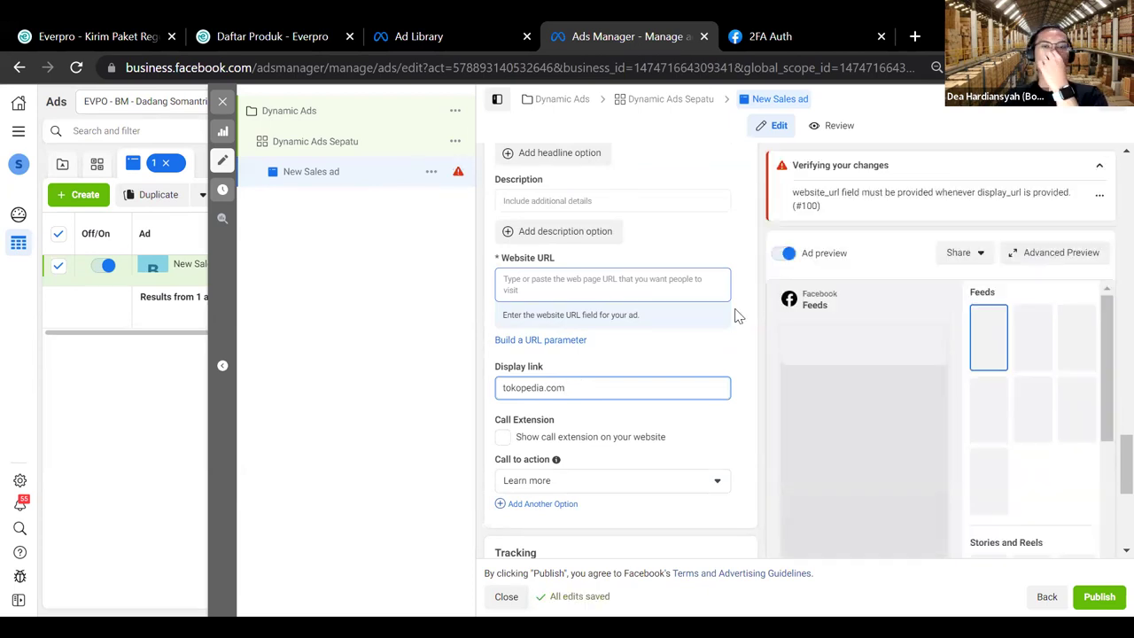
Step: Move tokopedia.com from the display link to the ad's website URL, leaving the display link empty
scroll(721, 341, down, 2)
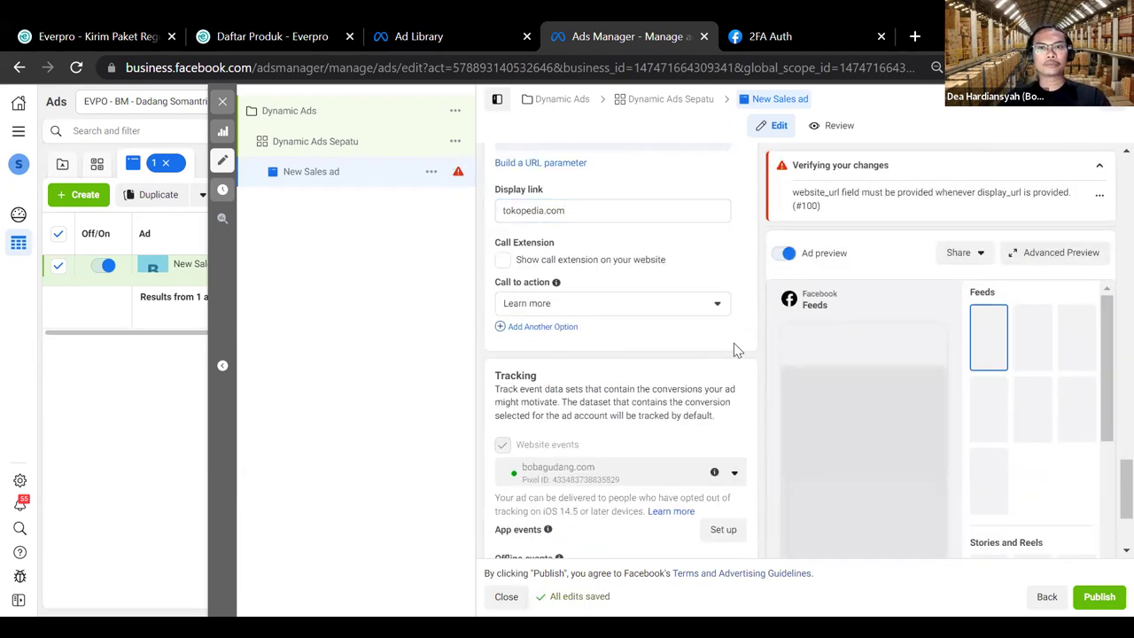
scroll(708, 323, up, 3)
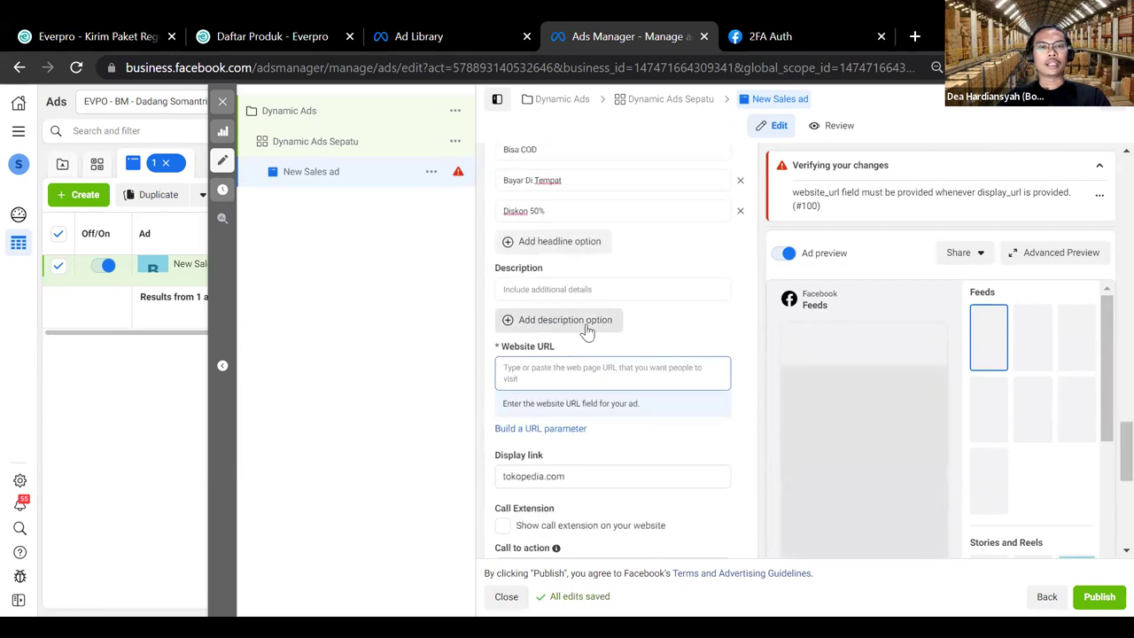
scroll(809, 362, up, 1)
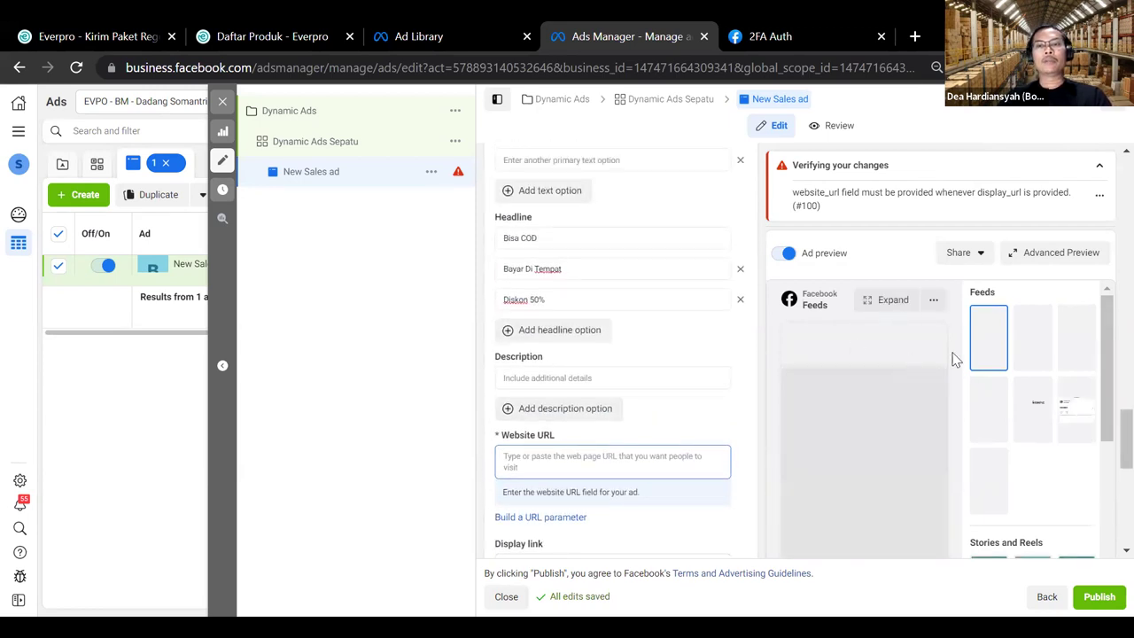
scroll(619, 310, down, 3)
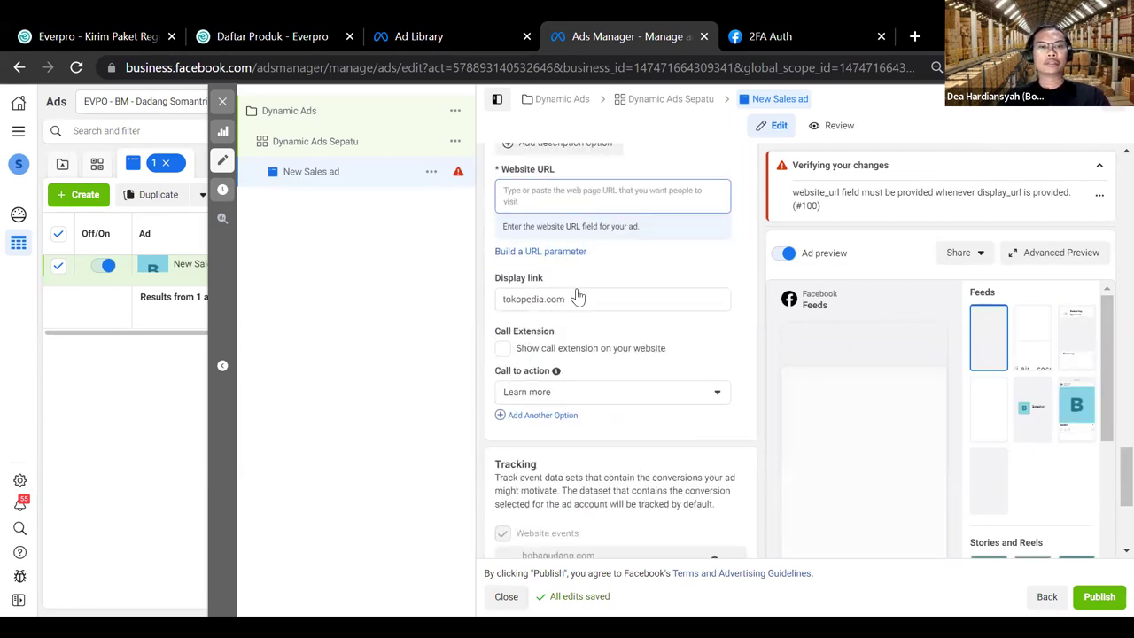
triple_click(518, 301)
key(ctrl+c)
key(BackSpace)
click(588, 188)
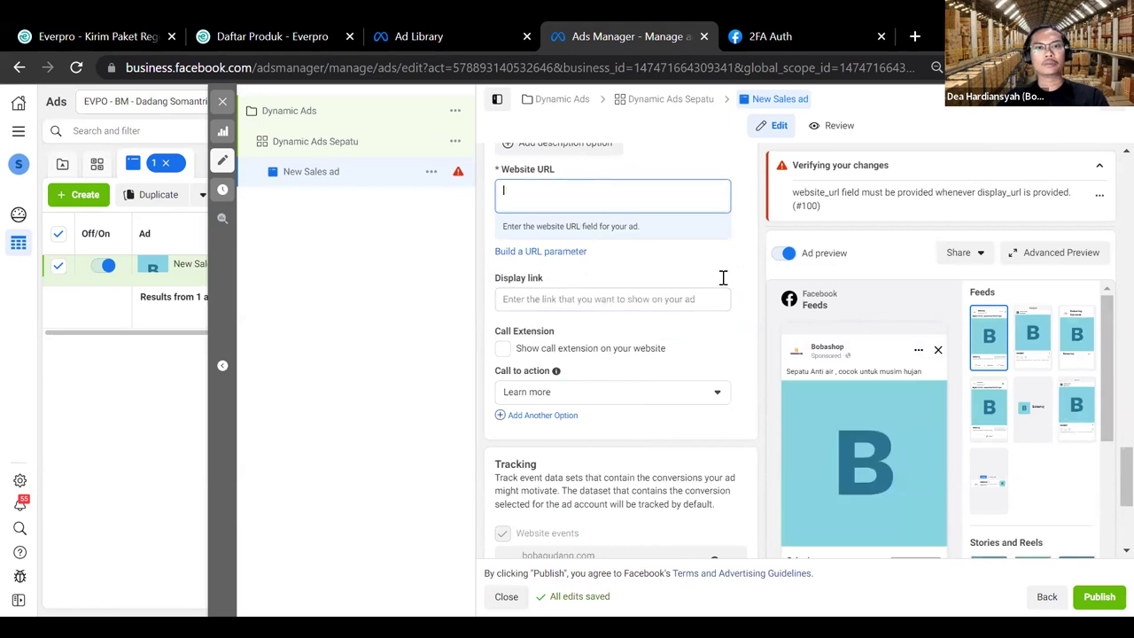
key(ctrl+v)
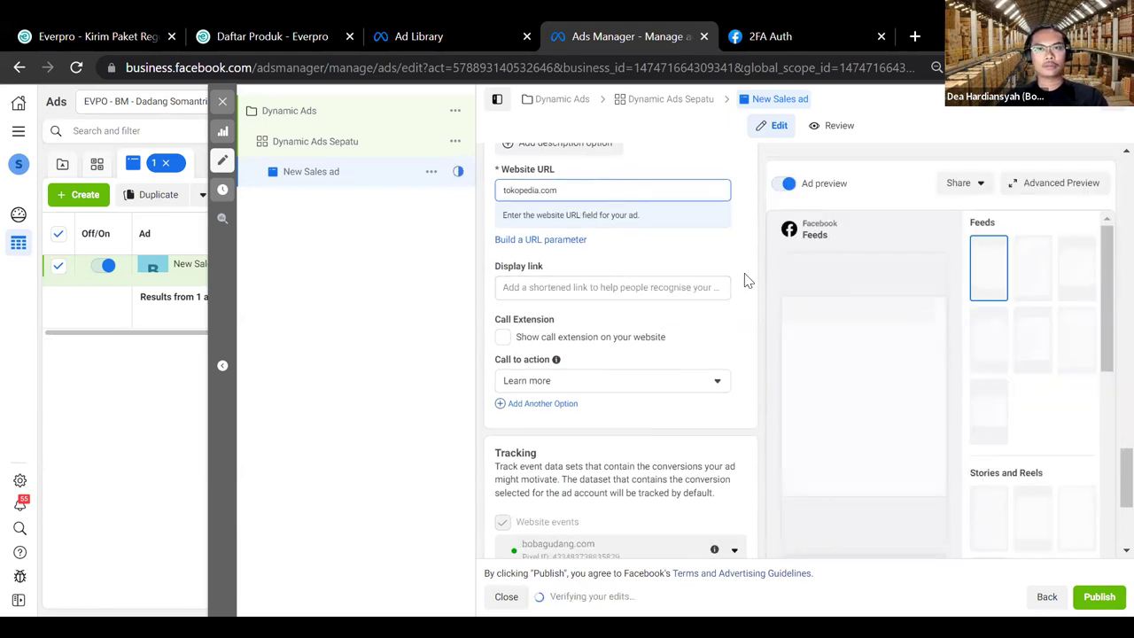
Step: Review the ad's tracking, texts and media, the Dynamic Ads Sepatu ad set, and the New Sales ad's identity and ad setup
scroll(745, 279, up, 2)
scroll(746, 279, down, 5)
scroll(721, 303, up, 3)
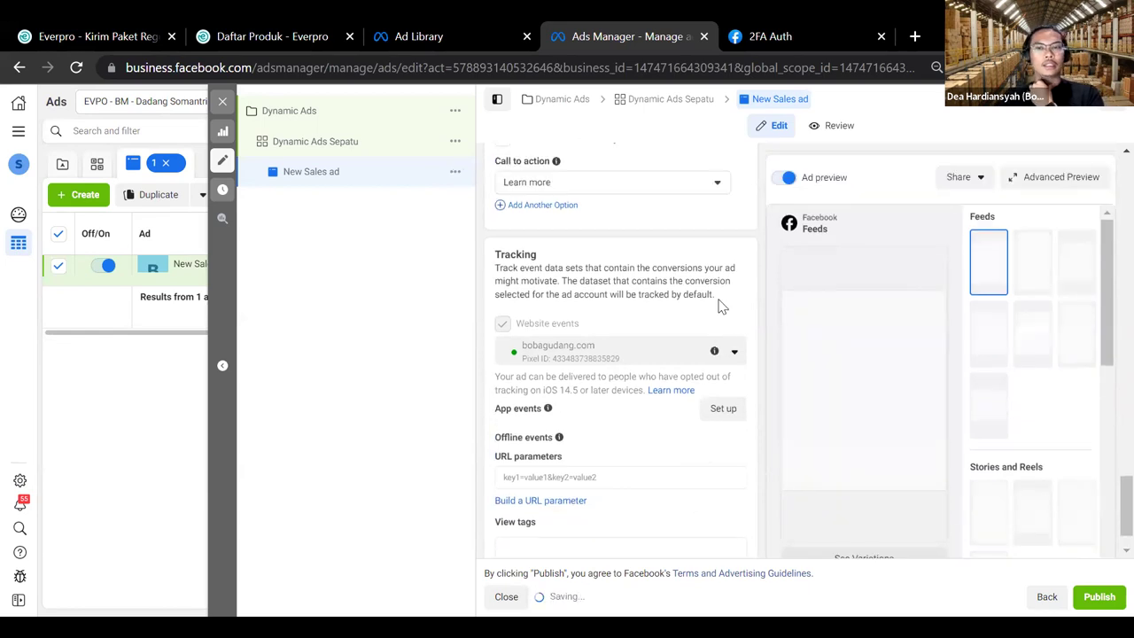
scroll(720, 305, up, 4)
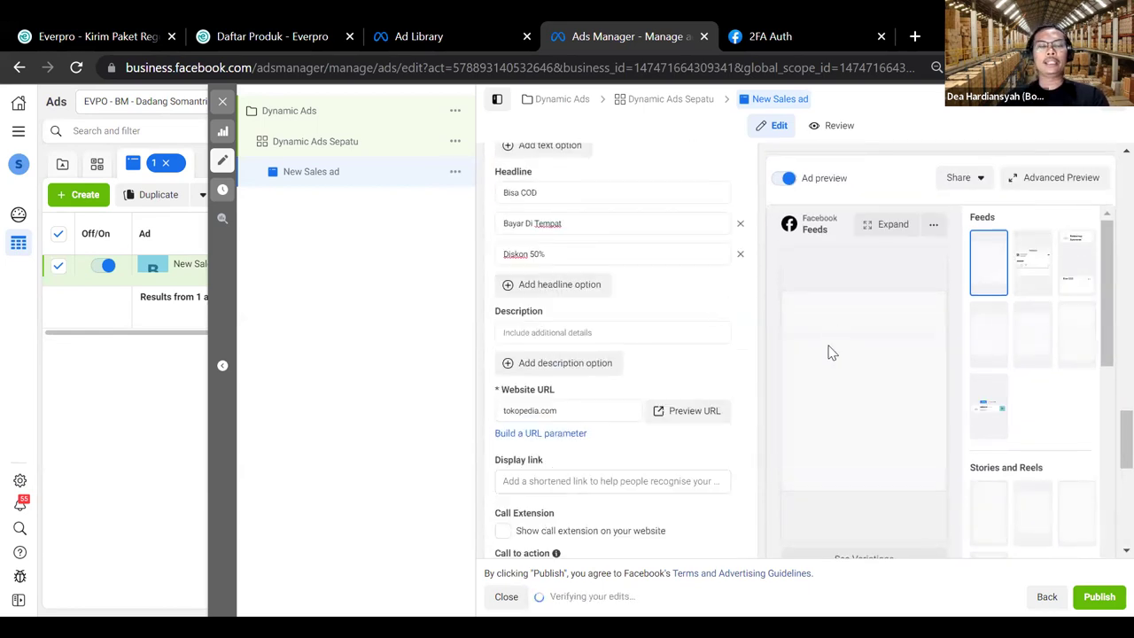
scroll(729, 292, up, 8)
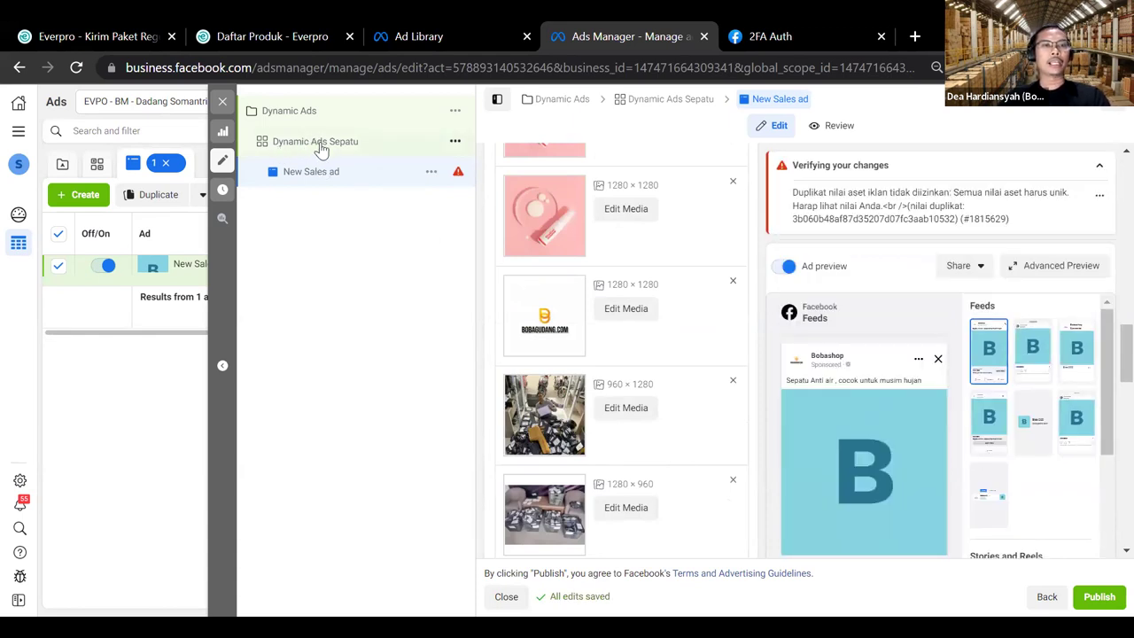
click(454, 142)
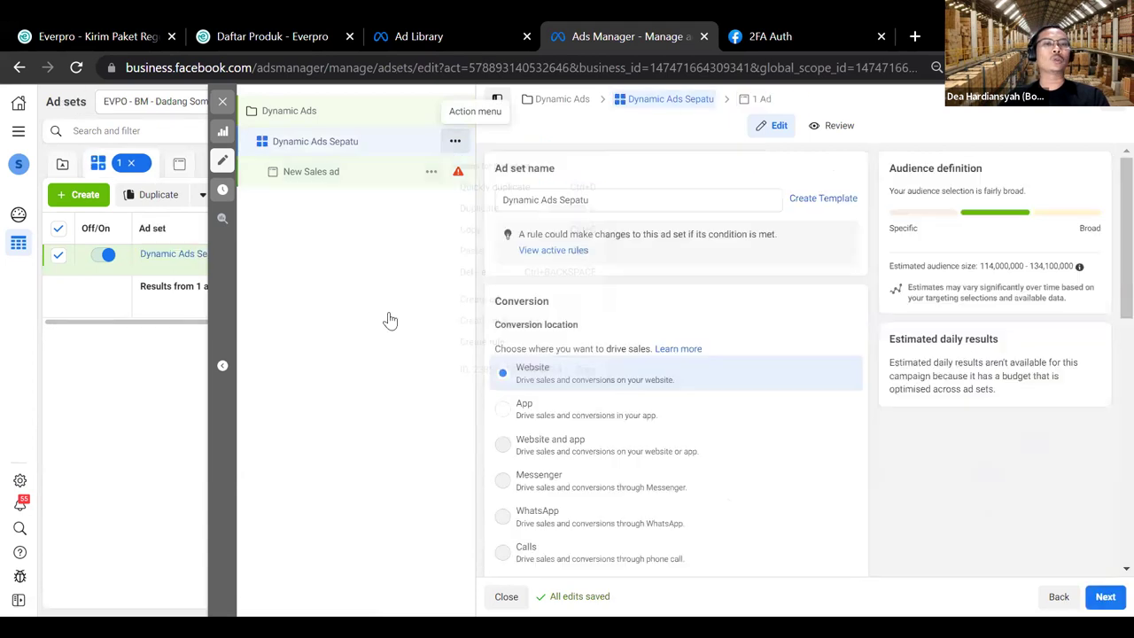
click(336, 182)
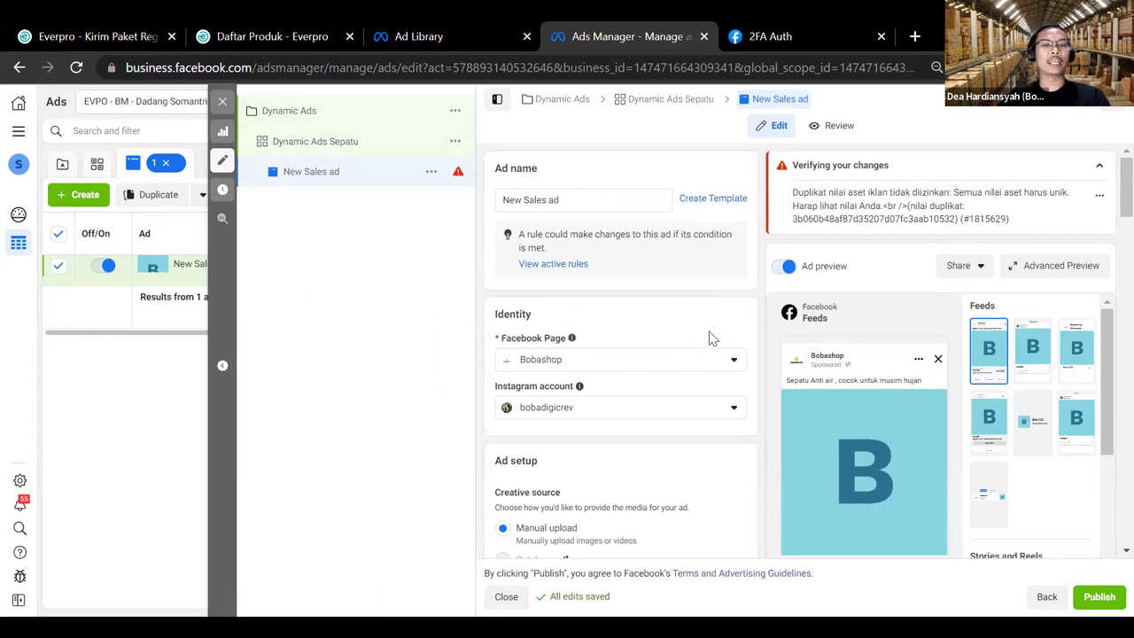
scroll(671, 296, down, 2)
scroll(651, 289, up, 2)
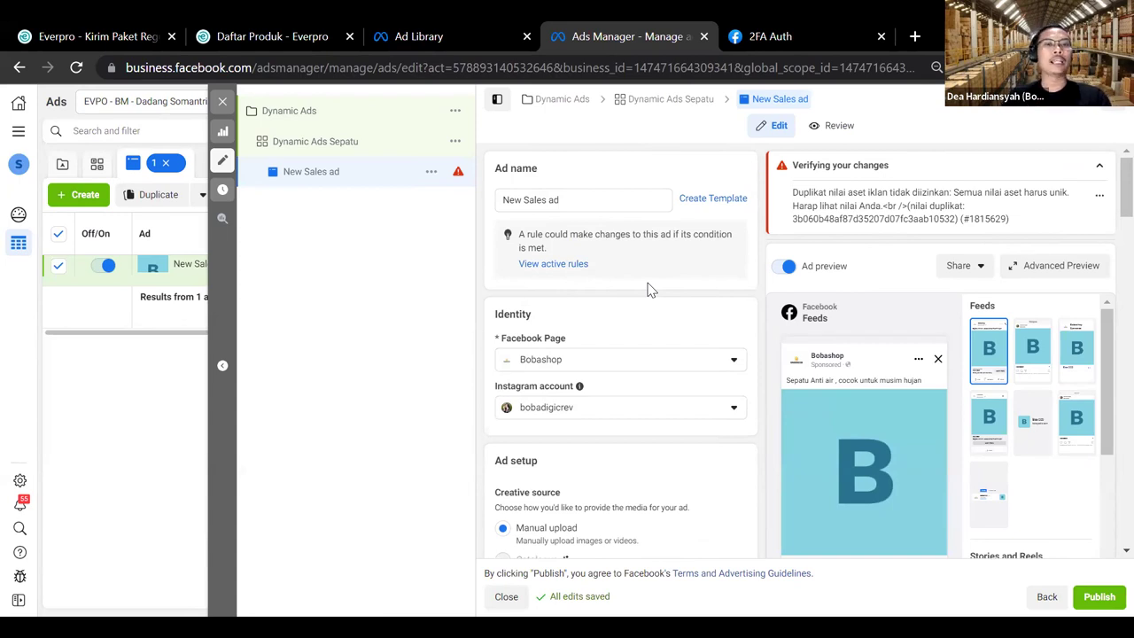
scroll(688, 340, down, 3)
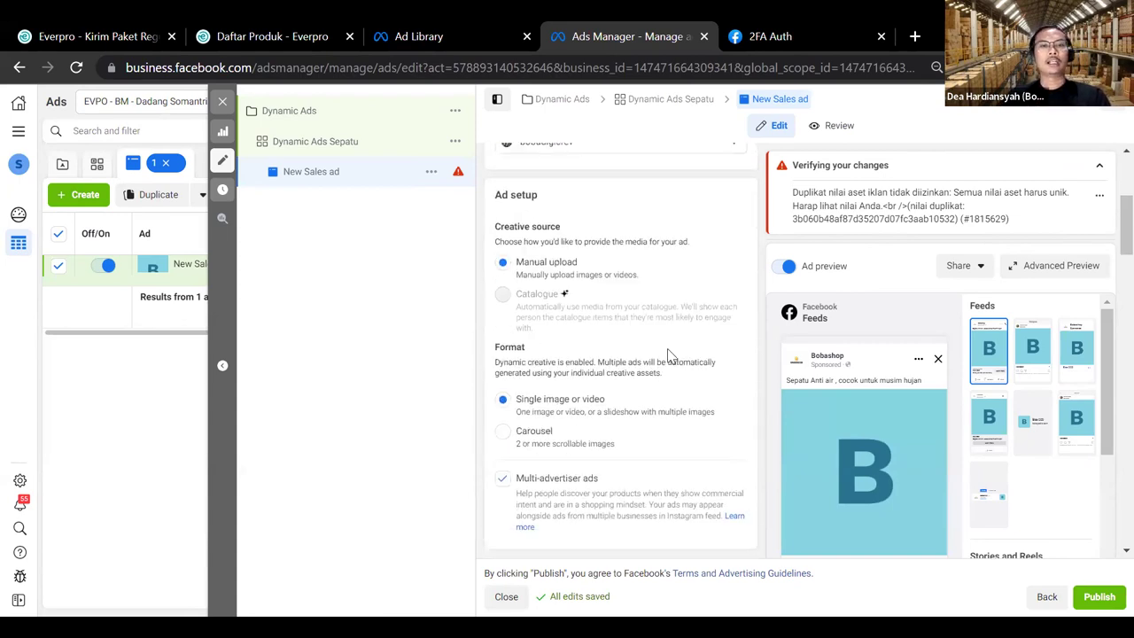
Step: Review the ad's identity, setup and media, the Dynamic Ads Sepatu ad set, and the Dynamic Ads campaign settings
scroll(665, 354, up, 1)
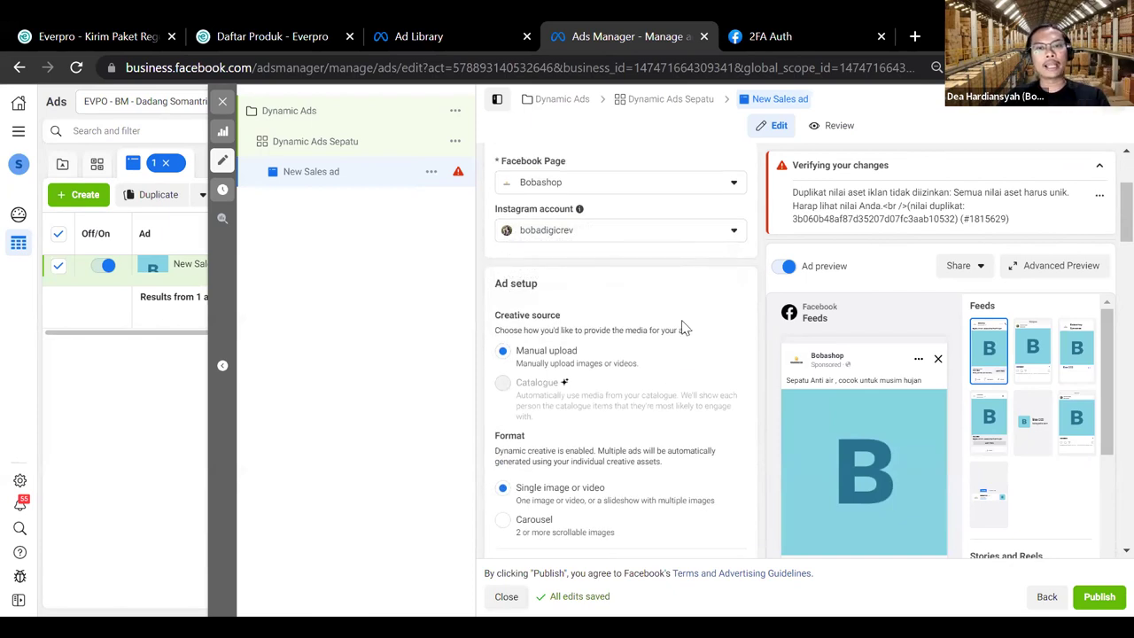
scroll(682, 330, down, 10)
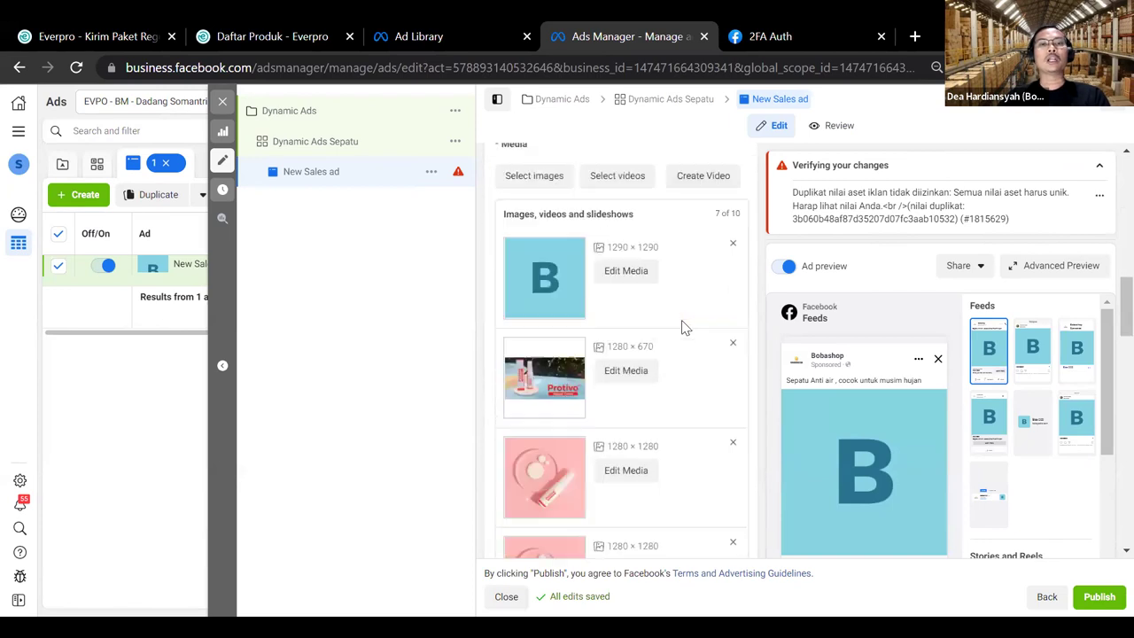
click(326, 143)
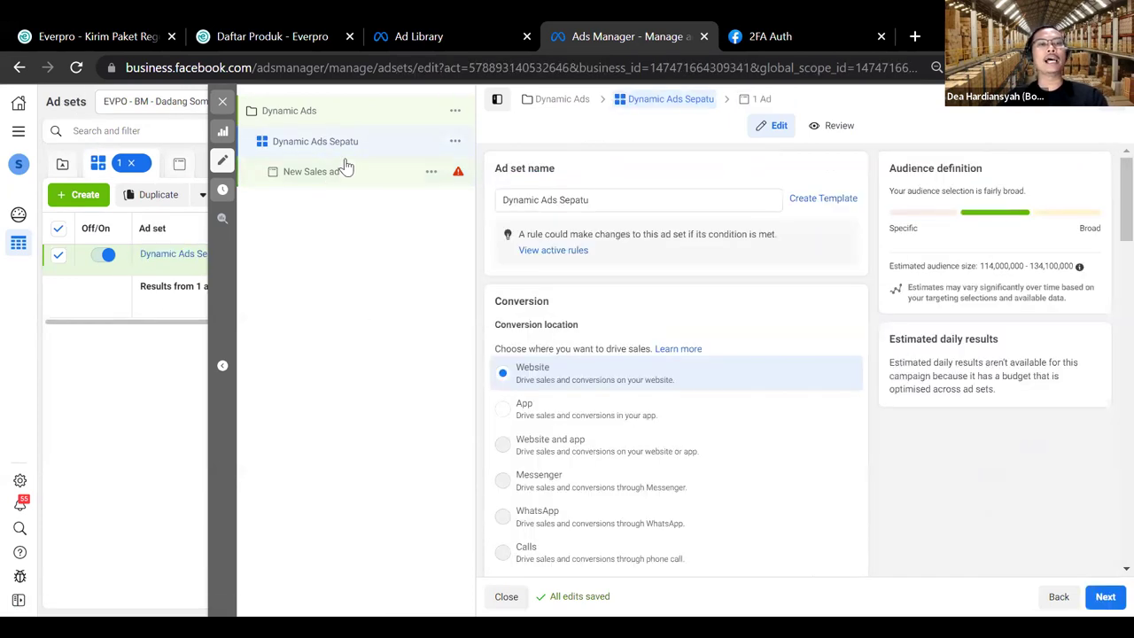
click(296, 119)
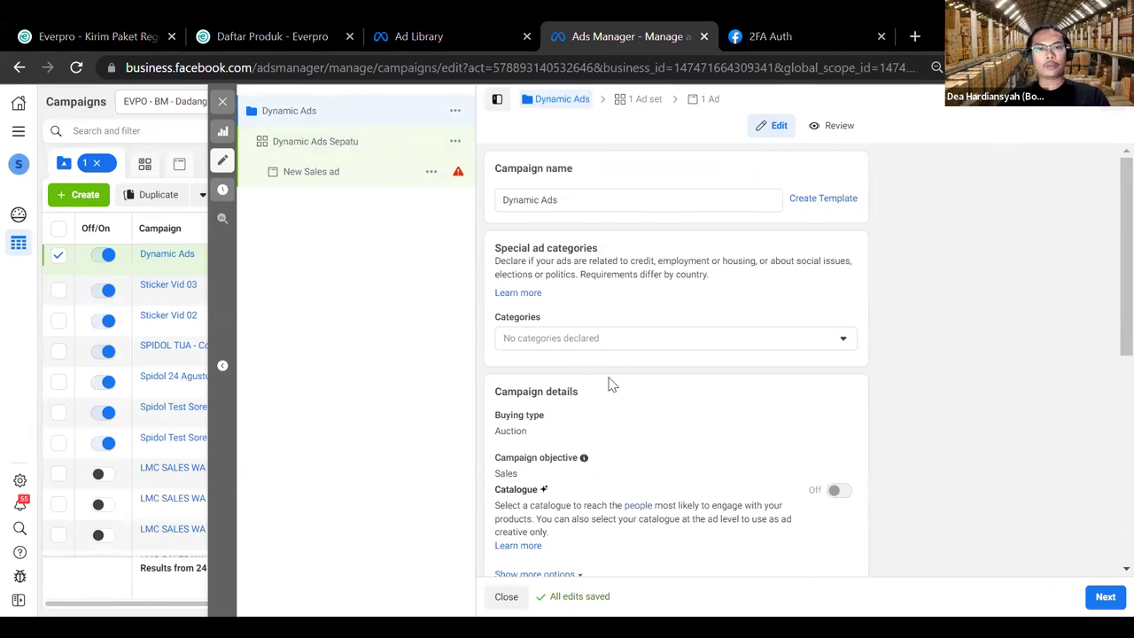
Step: Switch to the Winning Product mind map and add the subtopic "3 Video" under Dynamic Ads
key(alt+Tab)
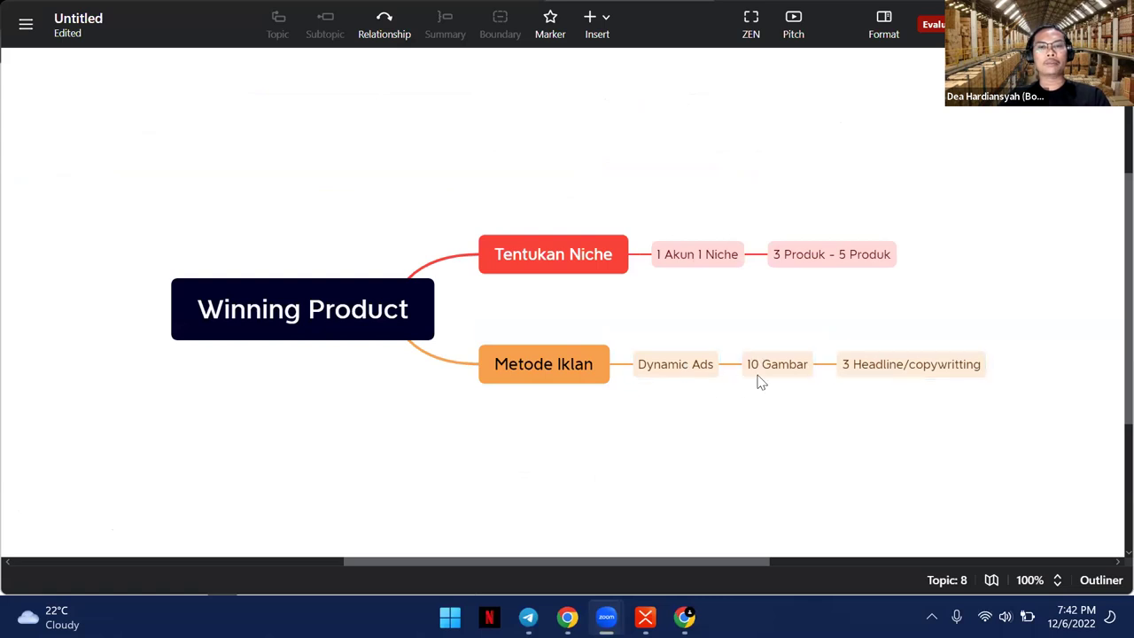
click(576, 363)
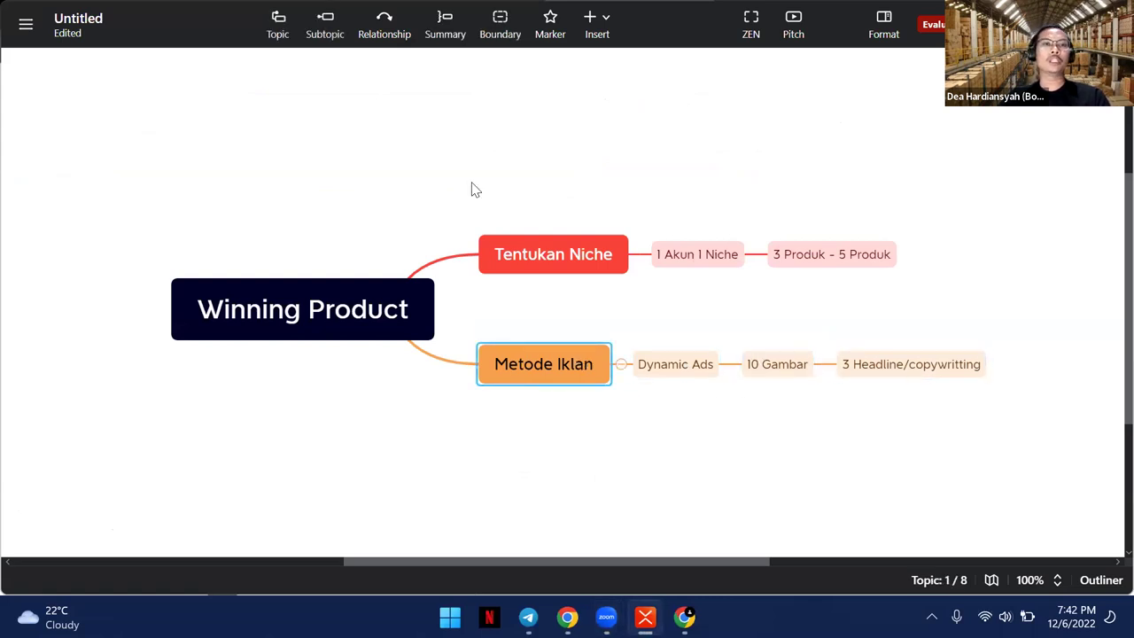
click(671, 369)
click(324, 25)
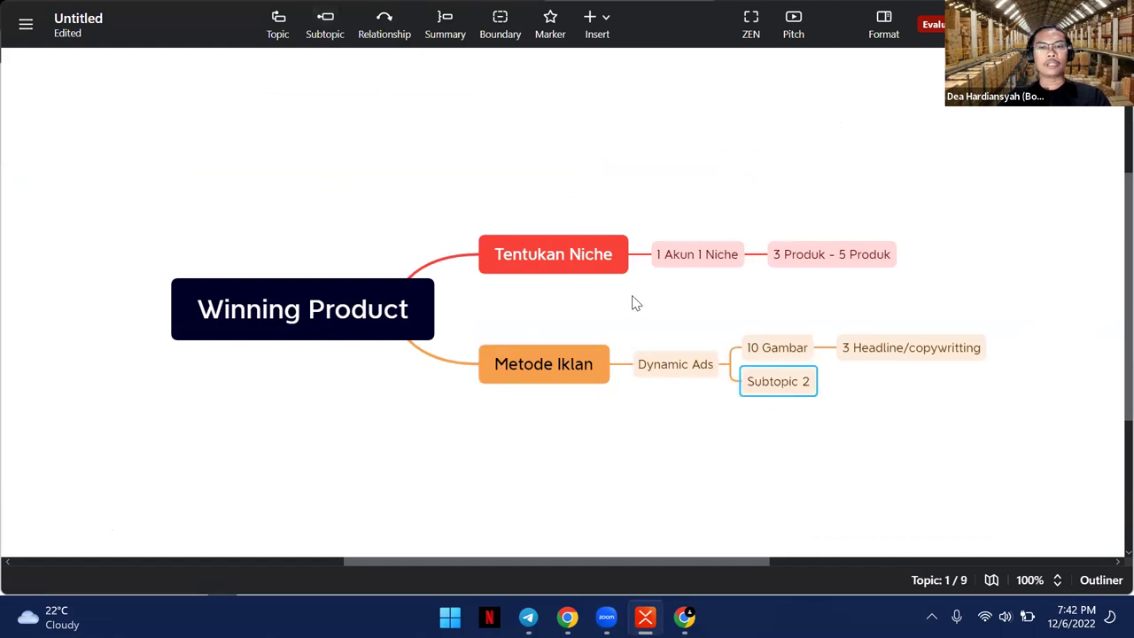
double_click(777, 383)
text(3 Video)
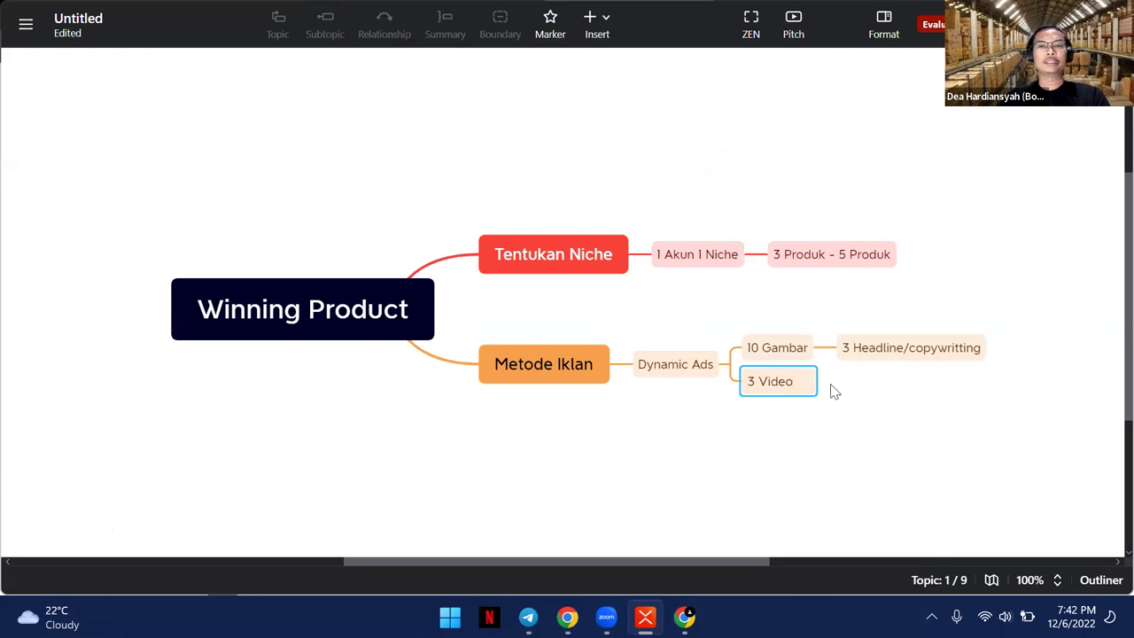
key(Return)
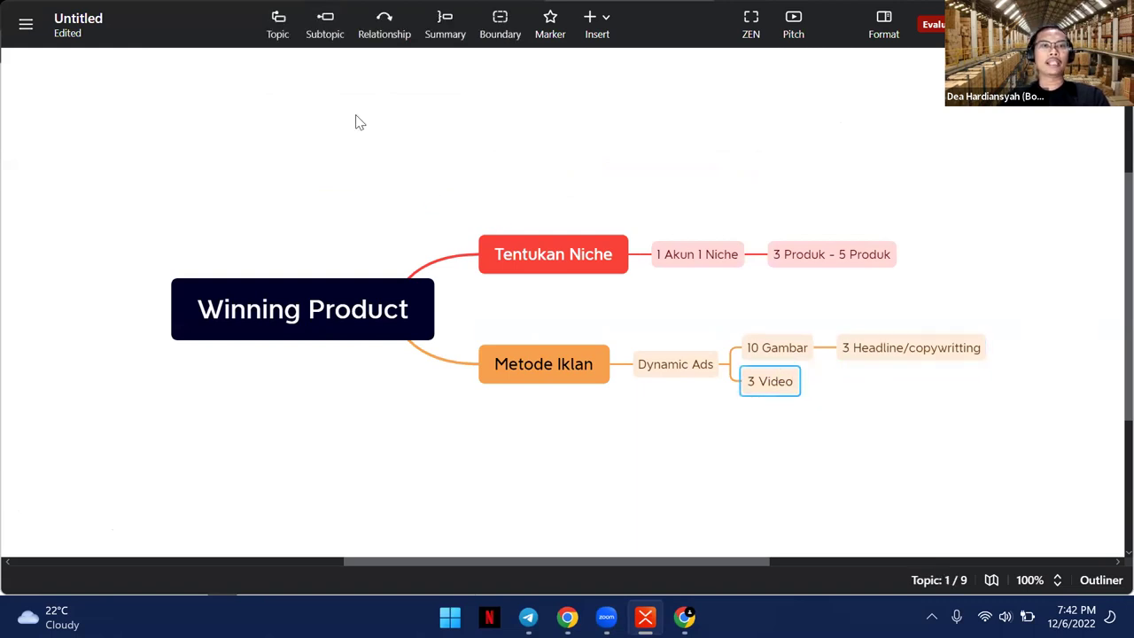
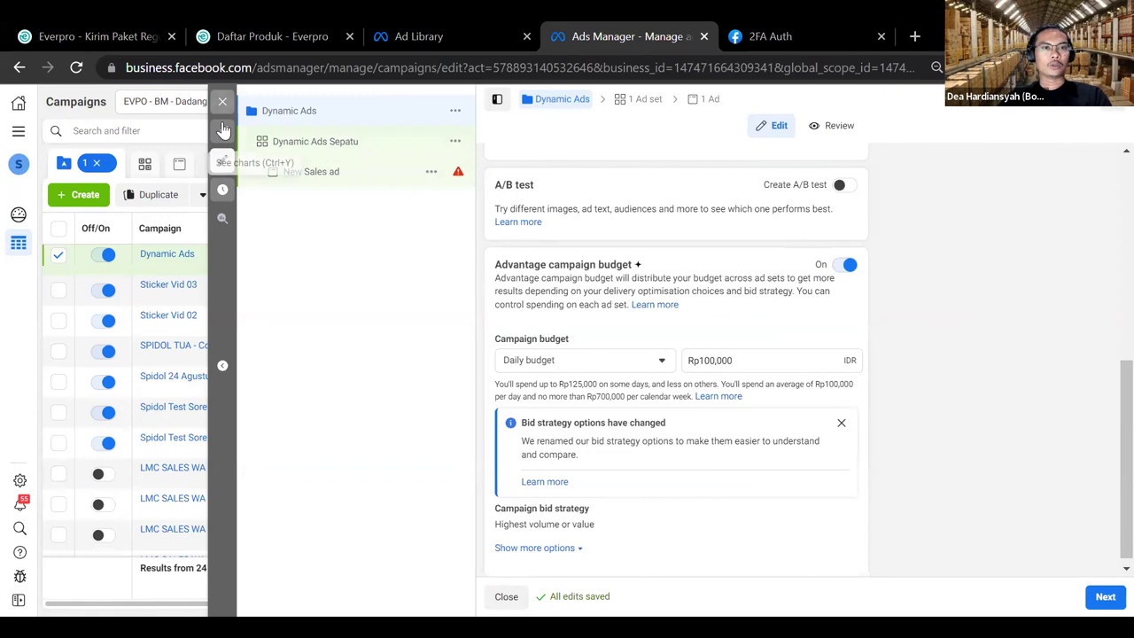
Step: Create a new campaign in Ads Manager with the Sales objective and the Manual sales campaign setup
click(81, 193)
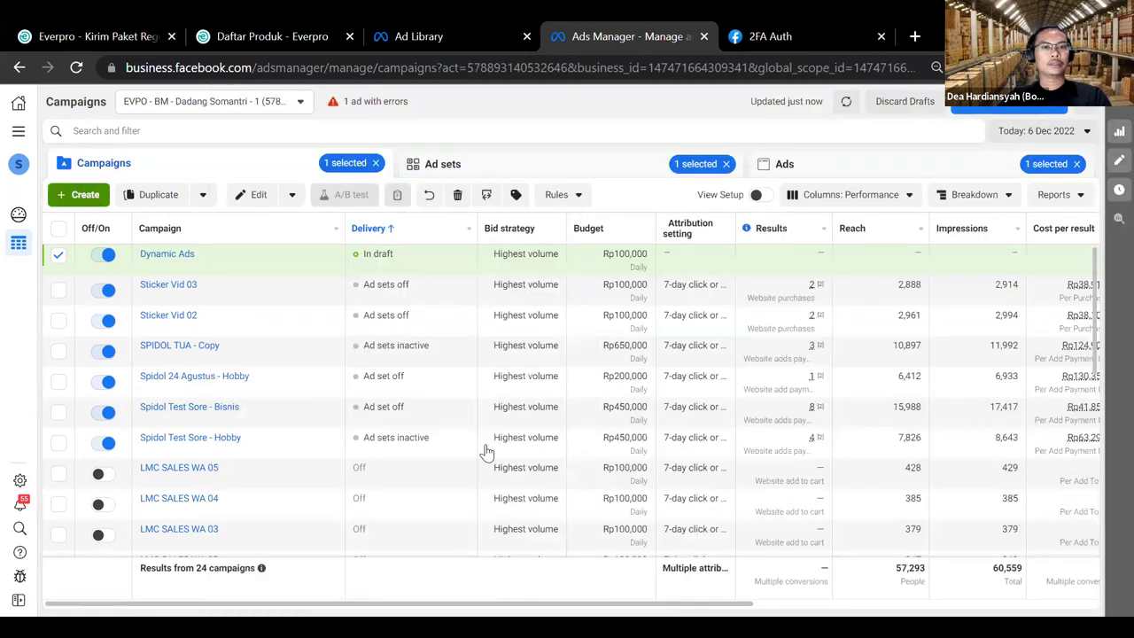
scroll(488, 476, down, 3)
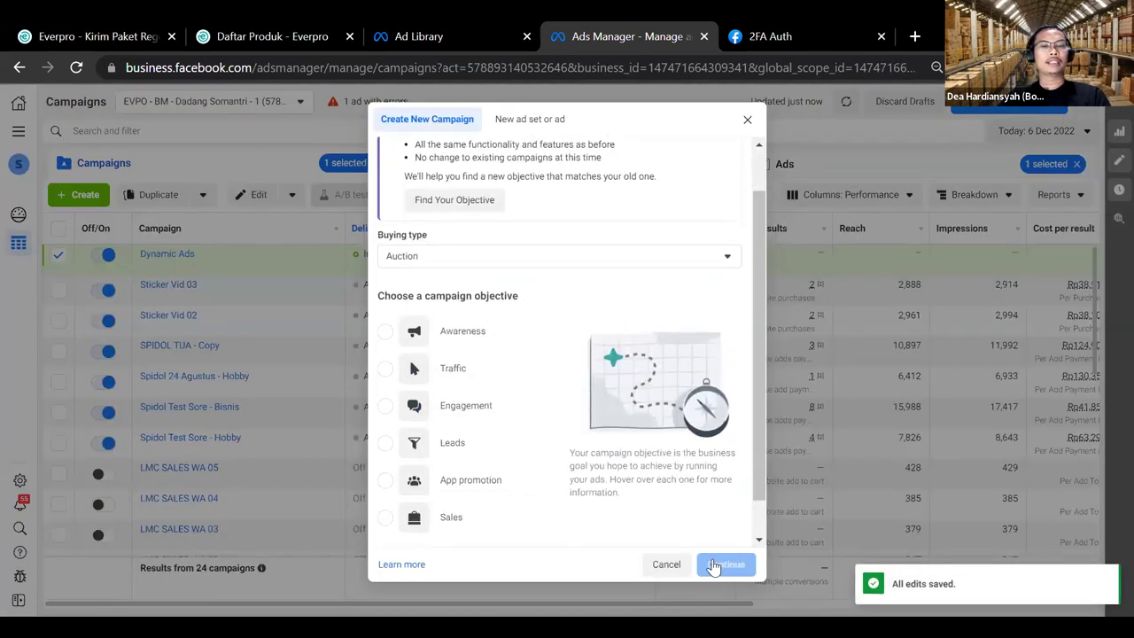
click(443, 470)
click(726, 565)
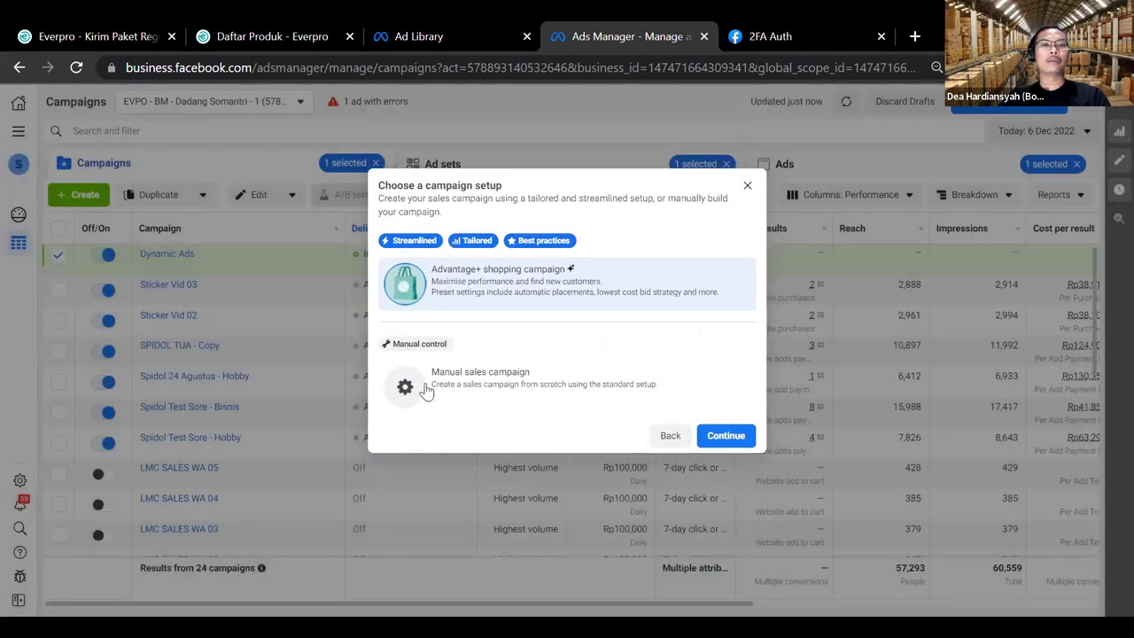
click(425, 392)
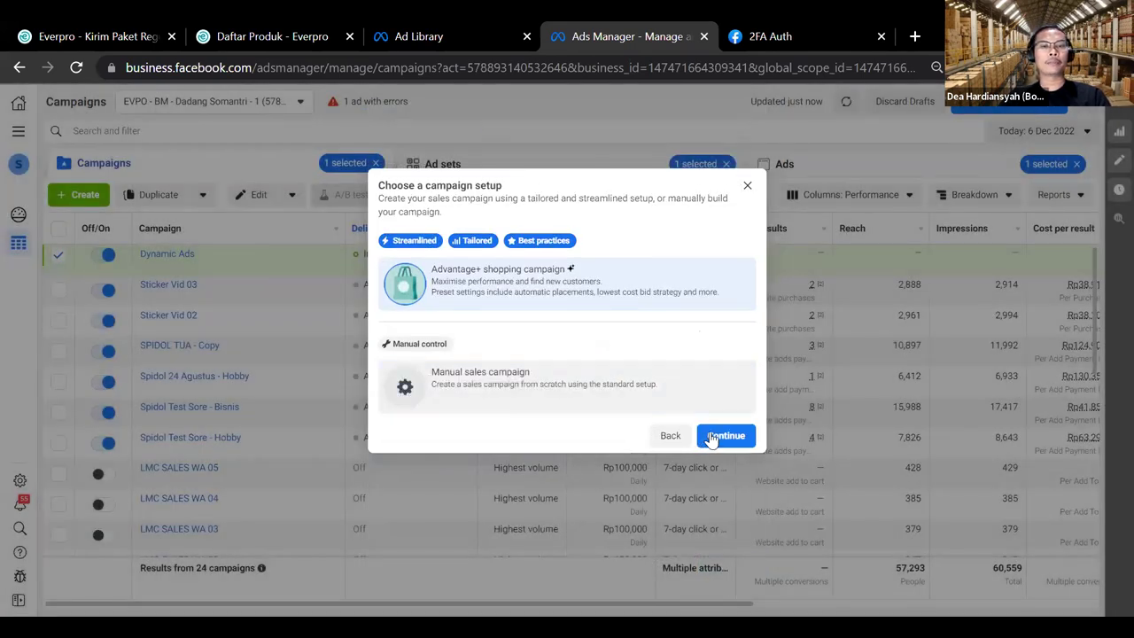
click(709, 435)
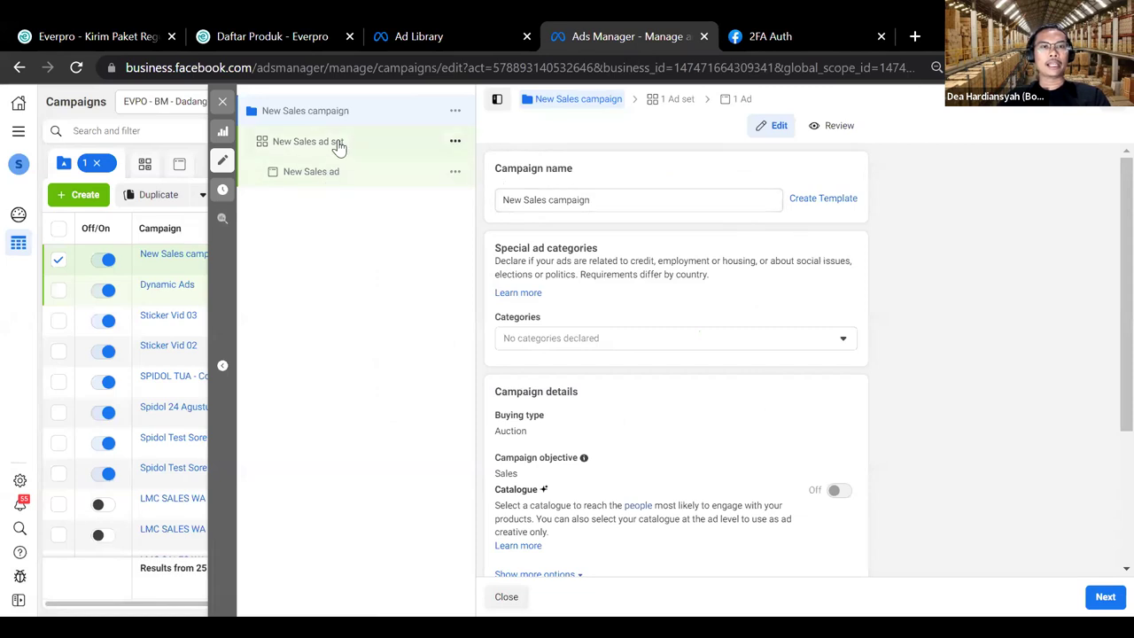
Step: Name the new sales campaign "Split Test Sepatu"
triple_click(594, 200)
text(Split Test Sepatu)
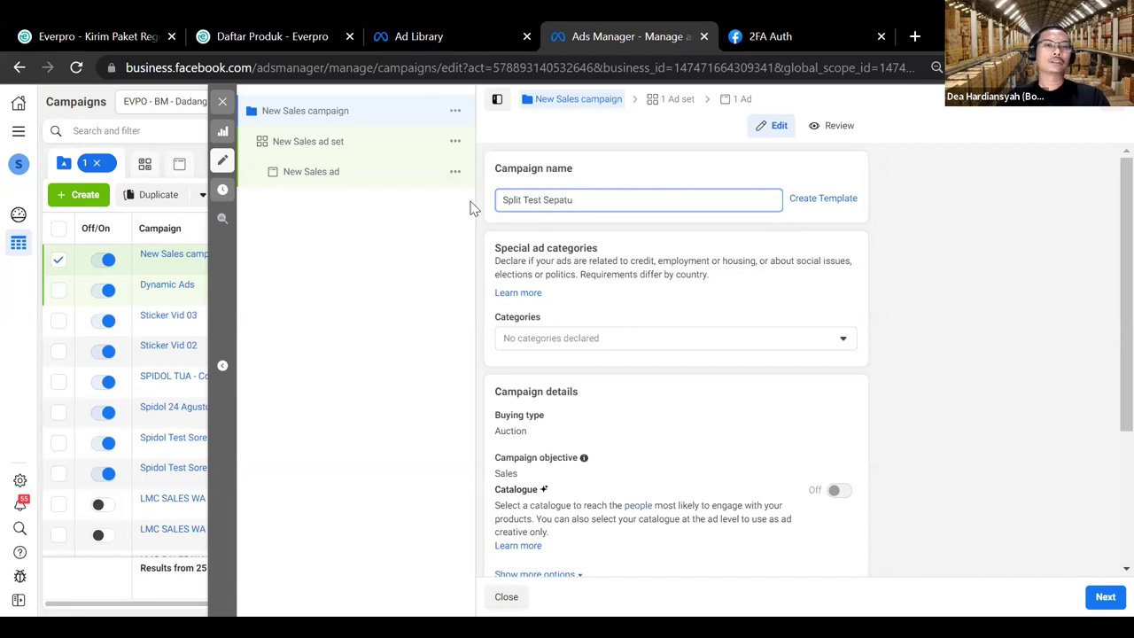
click(534, 282)
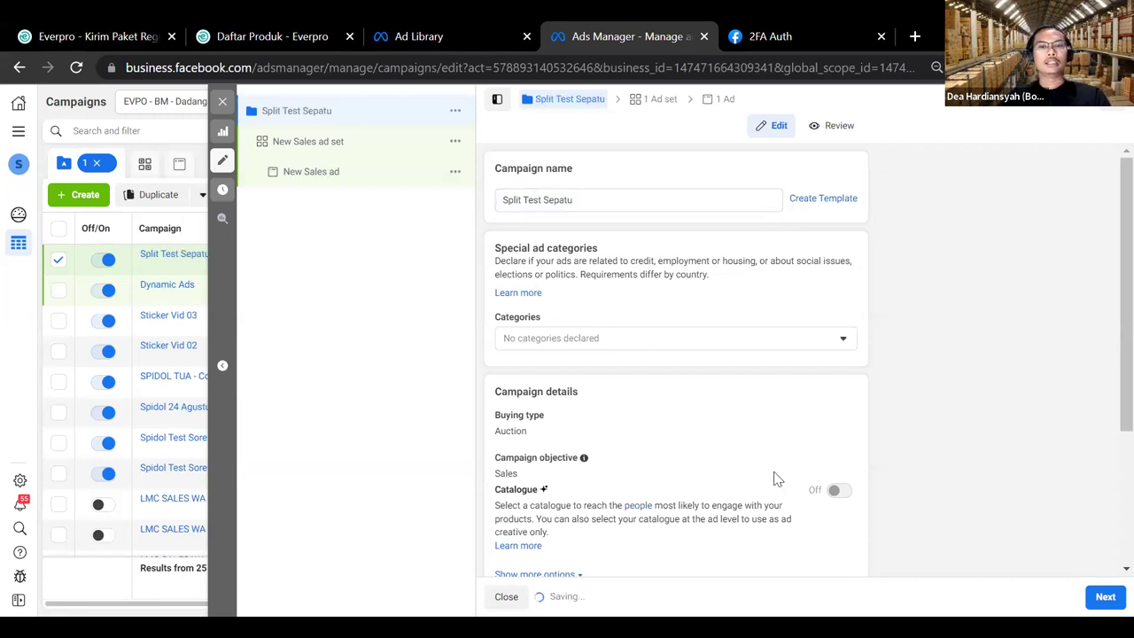
Step: Turn on Advantage campaign budget for the Split Test Sepatu campaign and check its daily budget and bid strategy
scroll(774, 478, down, 2)
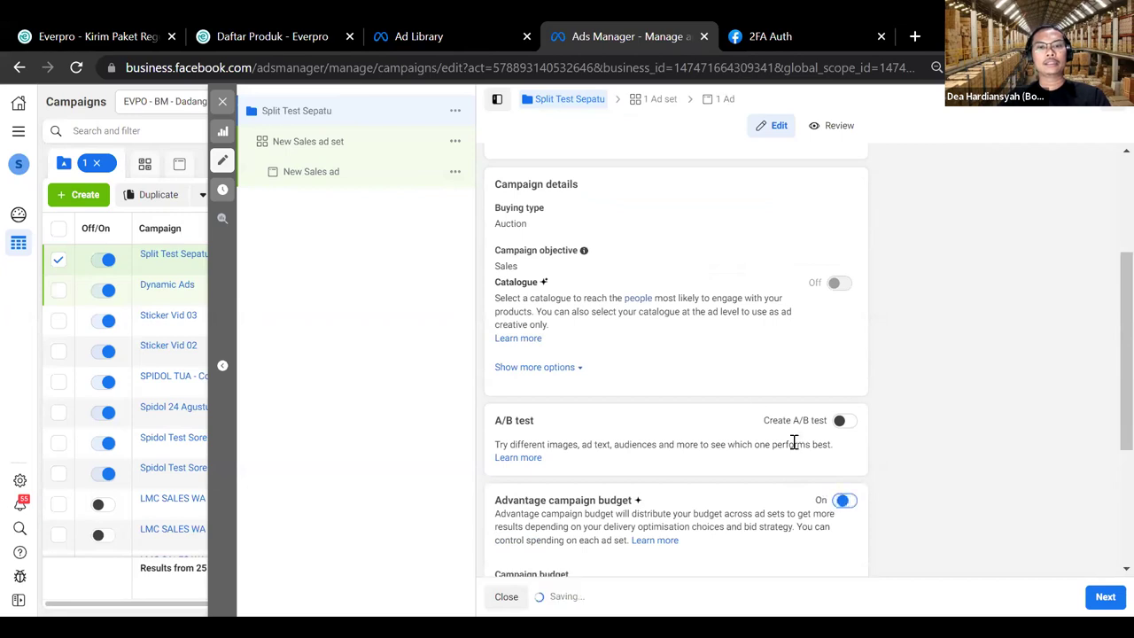
scroll(762, 452, down, 2)
scroll(531, 337, up, 2)
scroll(666, 337, down, 1)
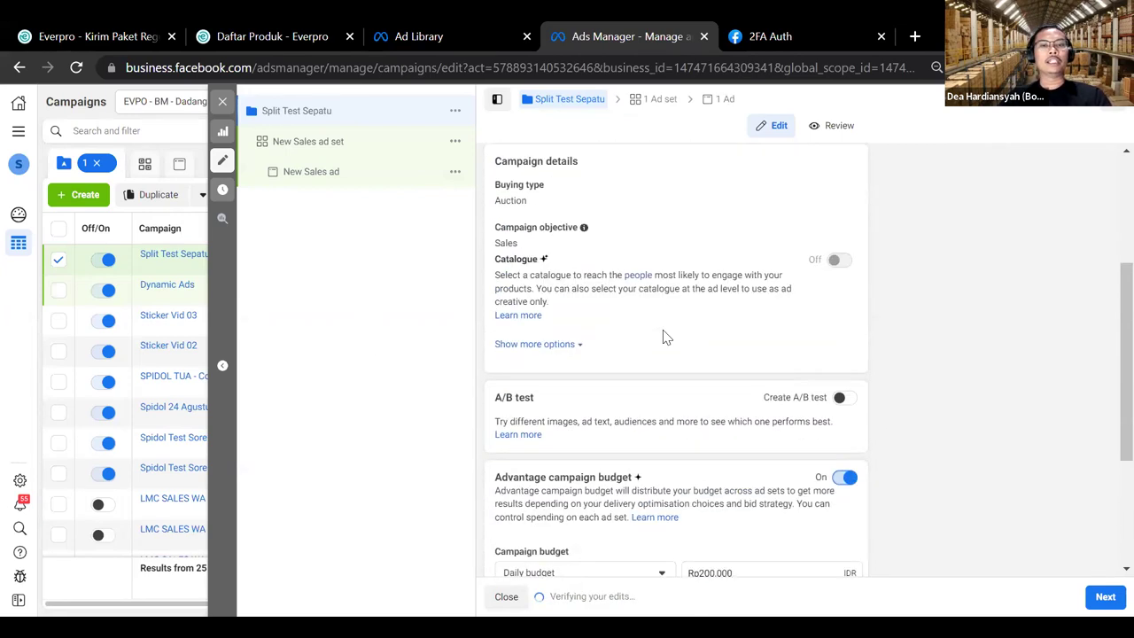
scroll(666, 336, down, 2)
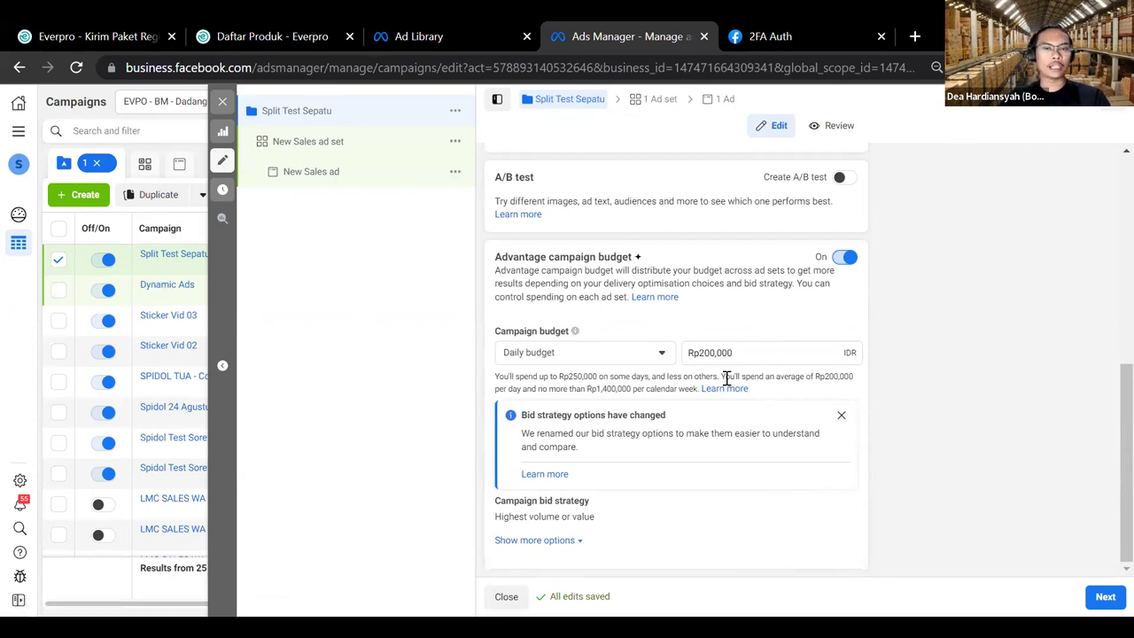
scroll(627, 262, up, 1)
scroll(627, 262, up, 5)
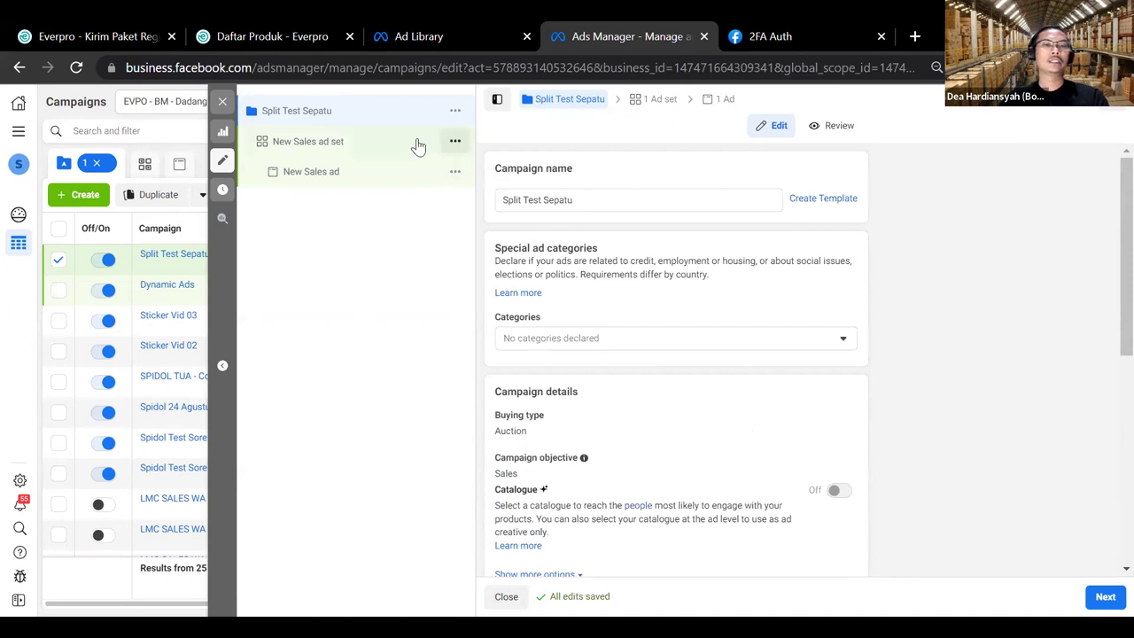
Step: Rename the campaign's New Sales ad set as "Sepatu A"
click(331, 151)
key(ctrl+a)
text(Sepatu A)
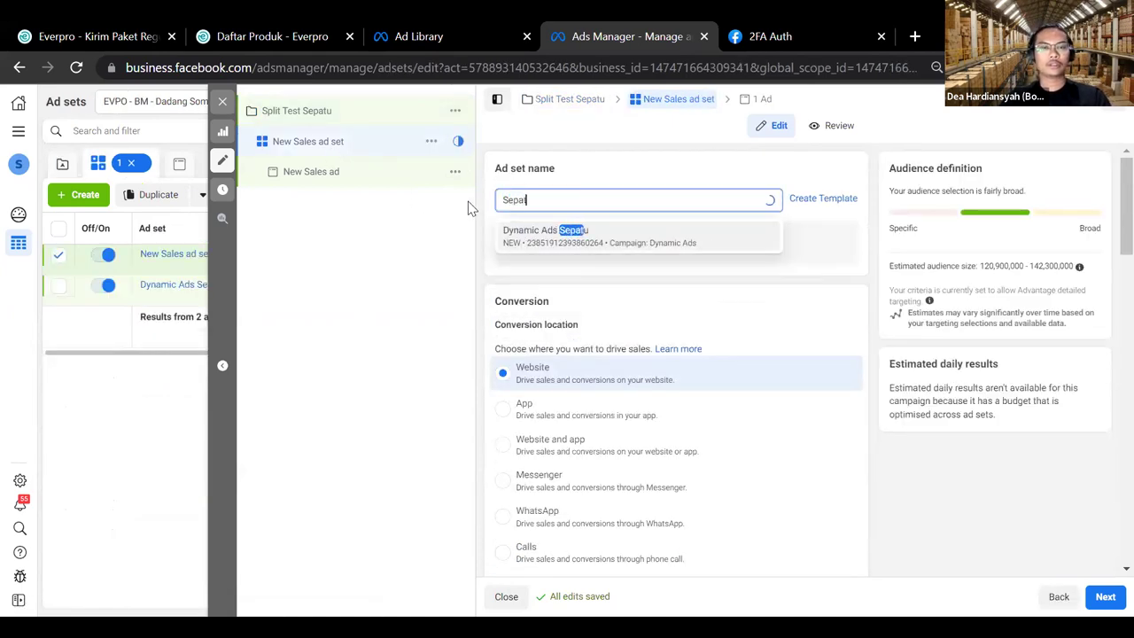
click(610, 177)
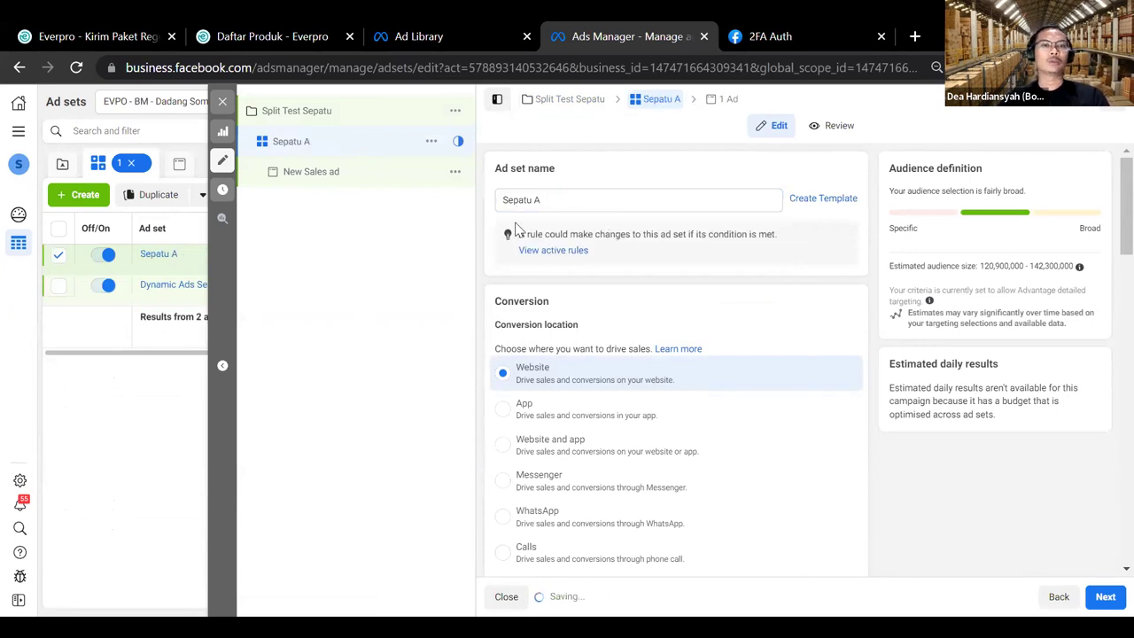
Step: Set the Sepatu A ad set's conversion event to Add payment info, keeping Website as the conversion location
scroll(601, 243, down, 2)
scroll(600, 243, down, 2)
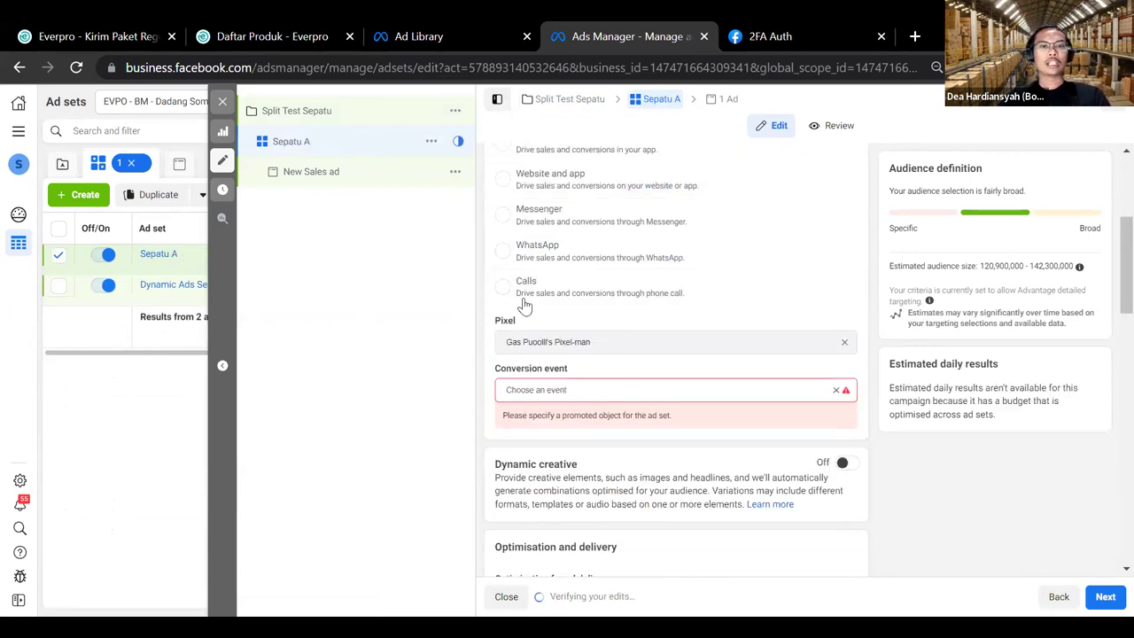
scroll(582, 379, up, 2)
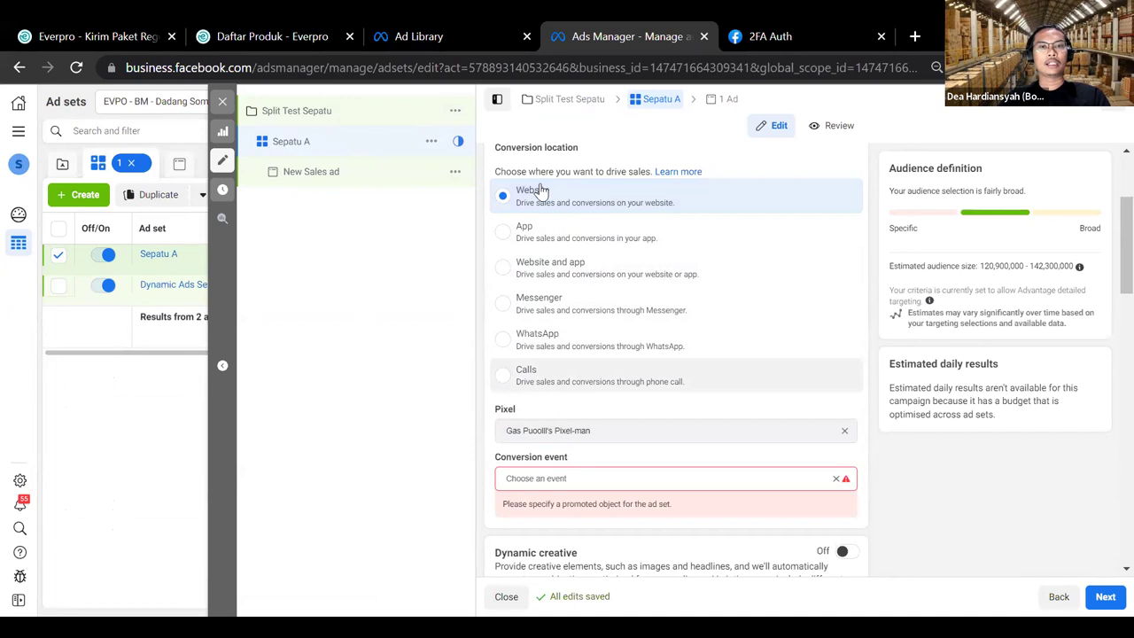
scroll(571, 374, down, 2)
click(561, 301)
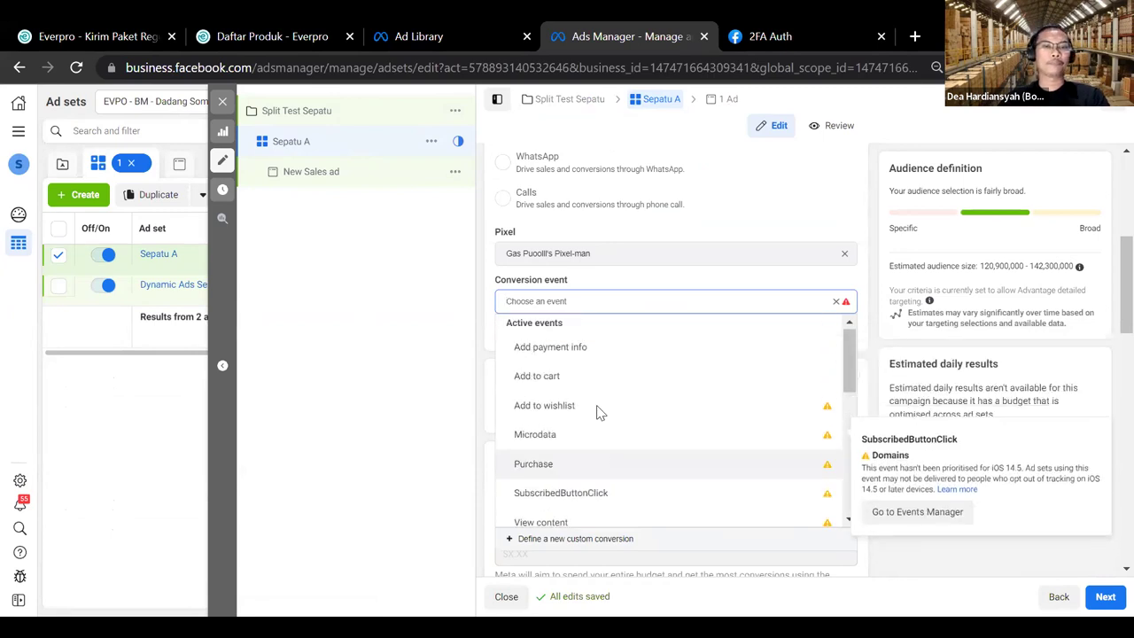
click(540, 351)
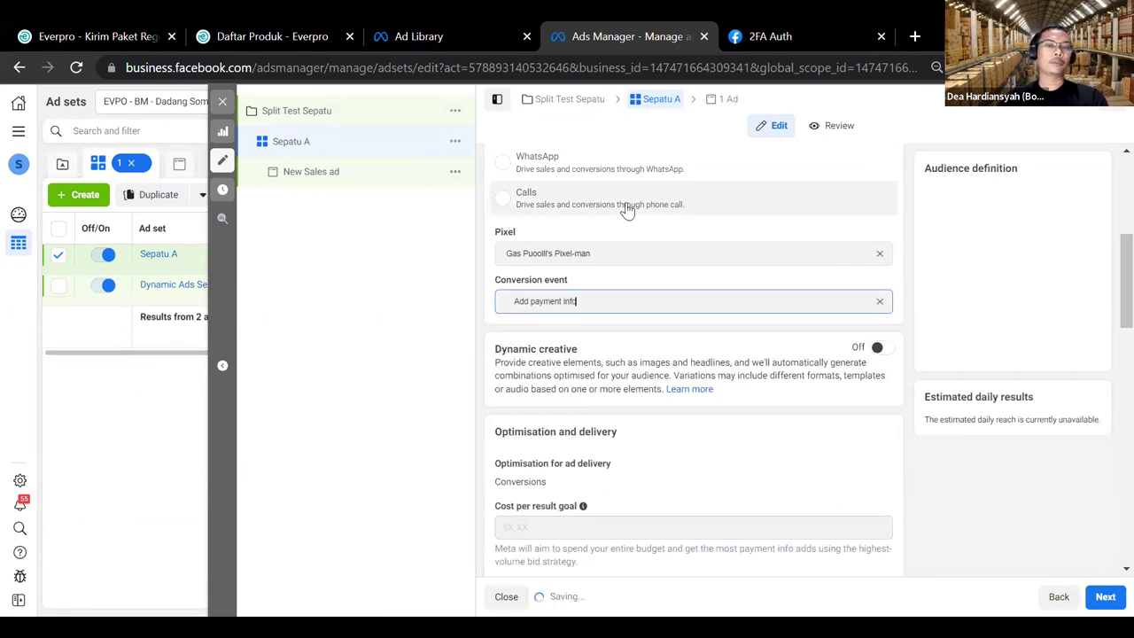
Step: Review the Sepatu A ad set's dynamic creative, optimisation, schedule, audience and placement settings
scroll(705, 347, down, 2)
mouse_move(703, 356)
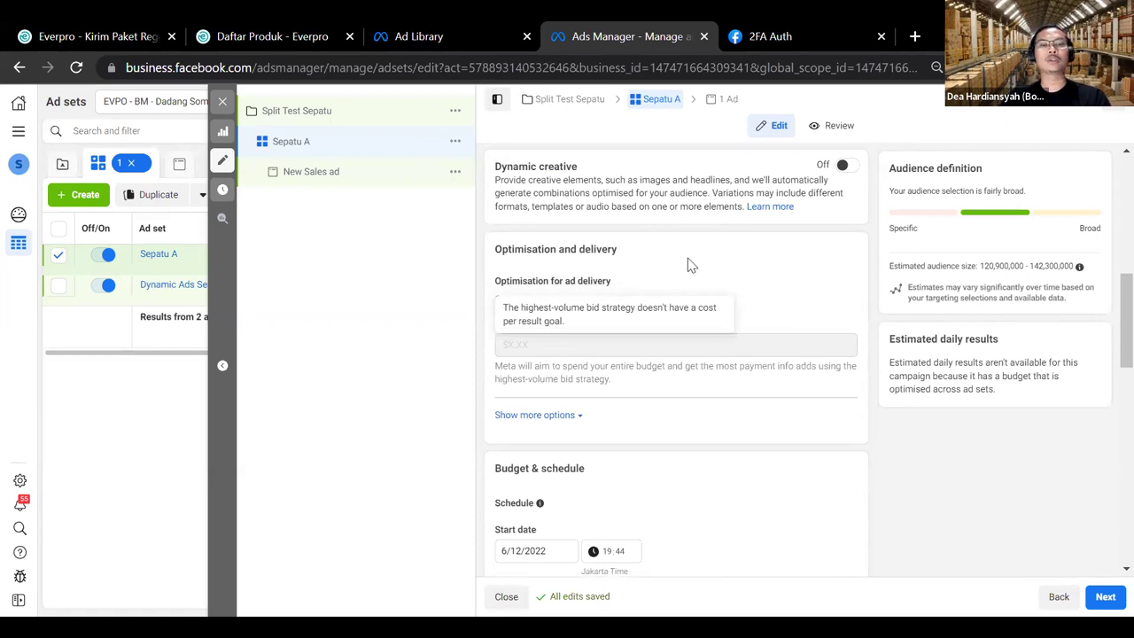
scroll(689, 285, down, 6)
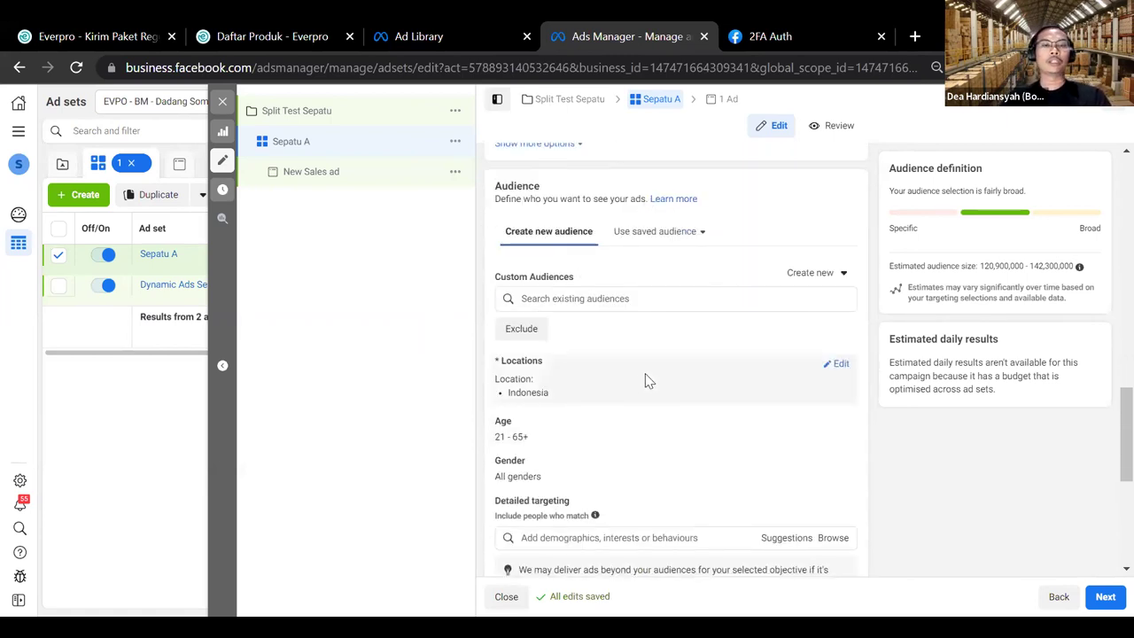
scroll(647, 380, down, 1)
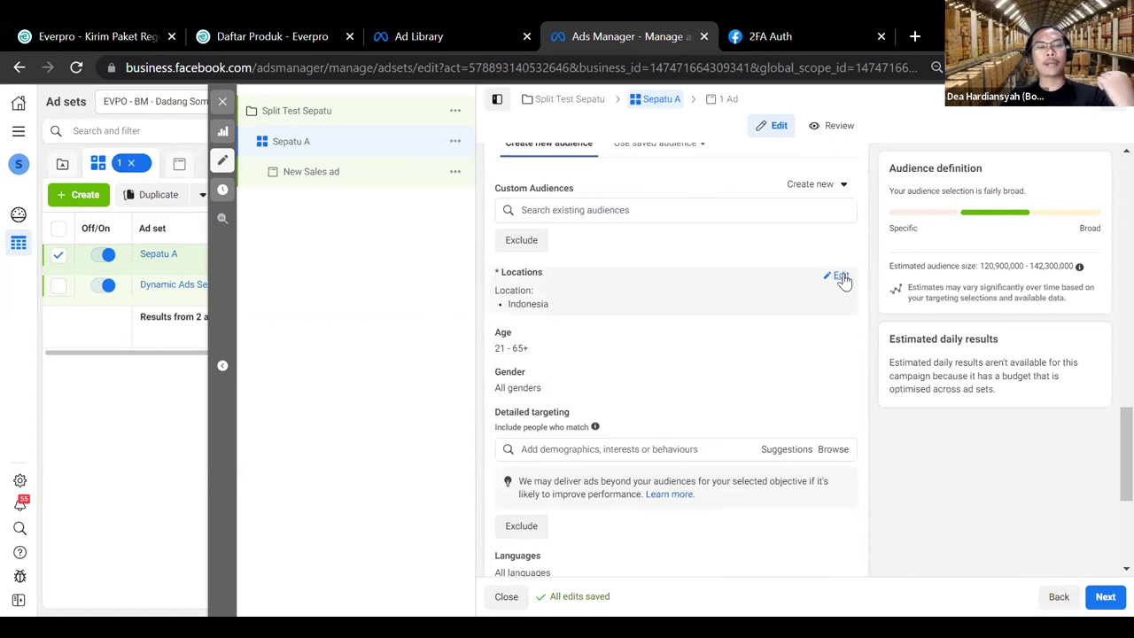
scroll(846, 319, down, 1)
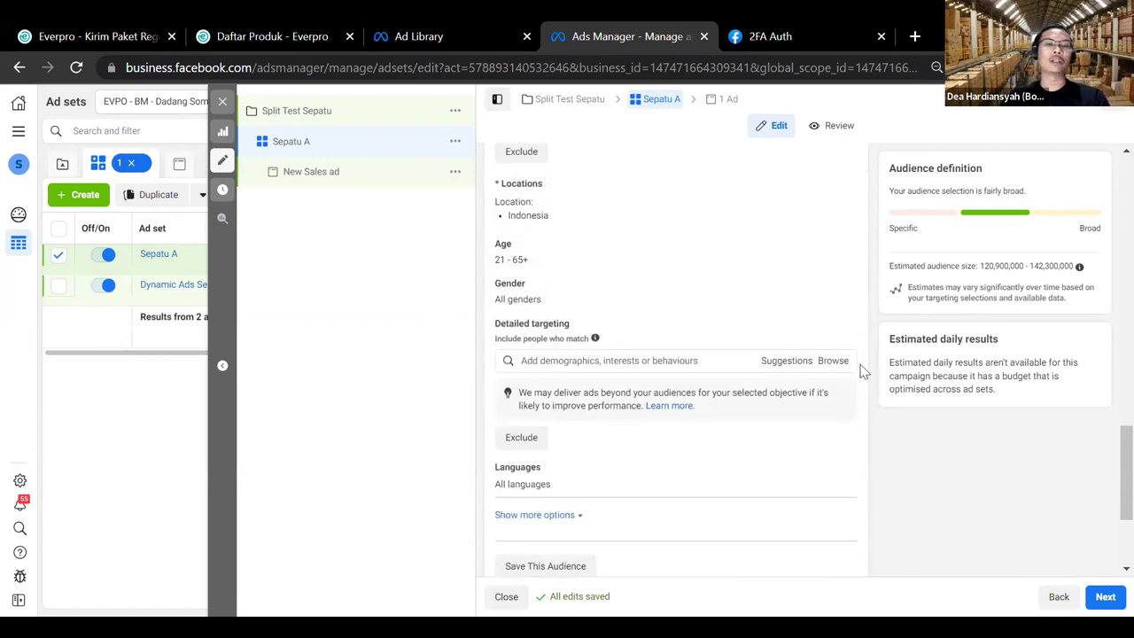
scroll(864, 372, down, 2)
scroll(729, 341, up, 2)
scroll(727, 336, down, 2)
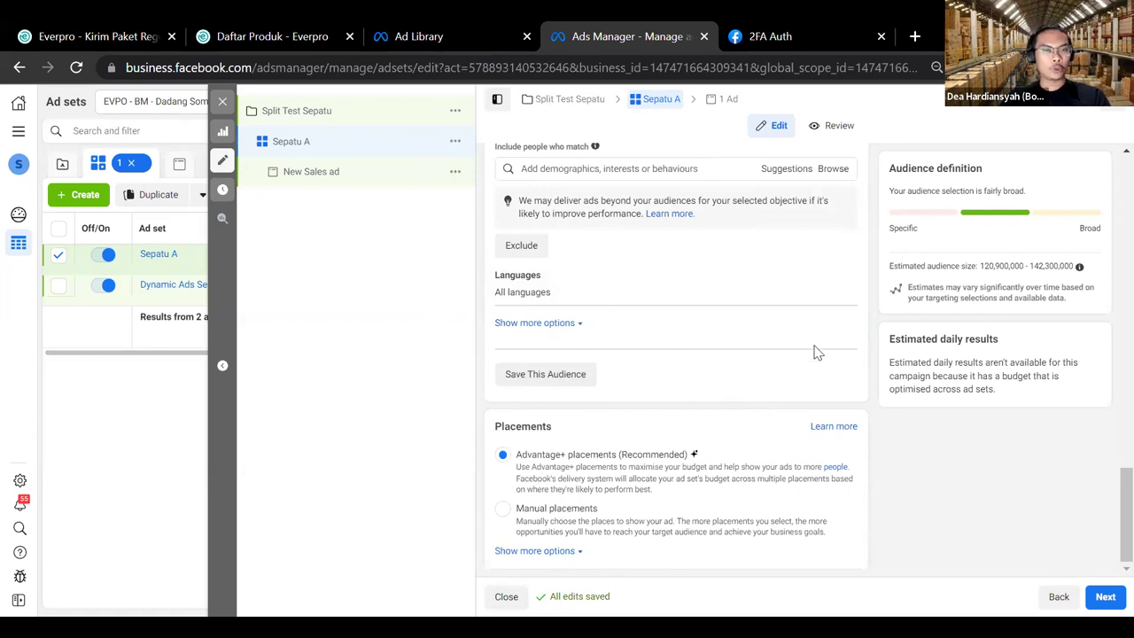
scroll(643, 411, up, 5)
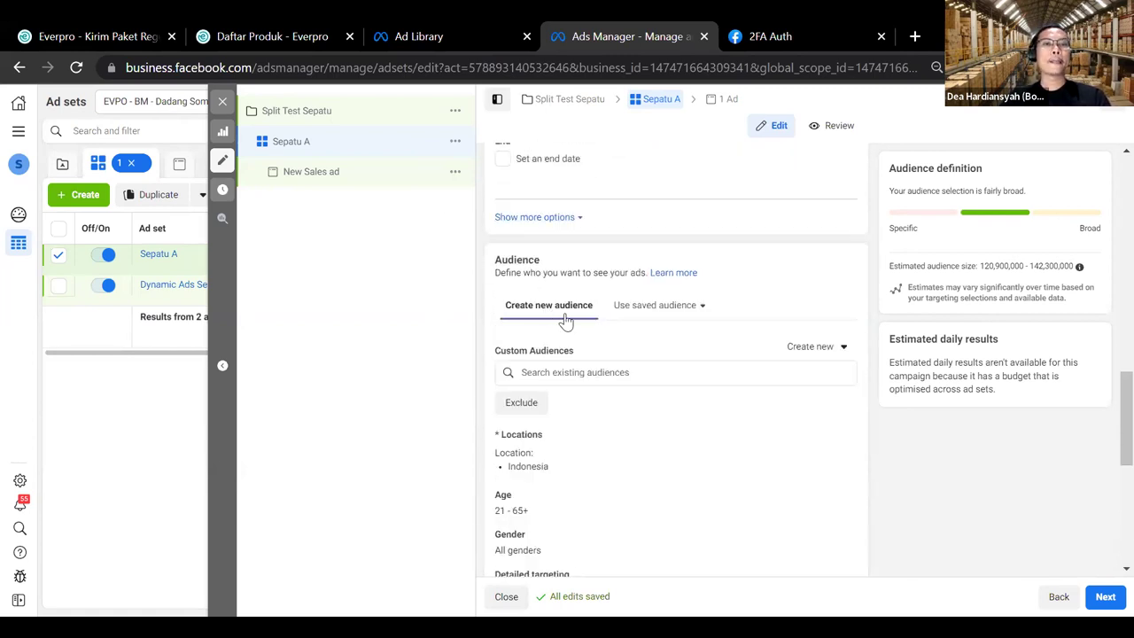
scroll(565, 321, up, 3)
Step: Rename the Sepatu A ad set's New Sales ad as "ads-1" and choose bobadigicrev as its Instagram account
click(305, 182)
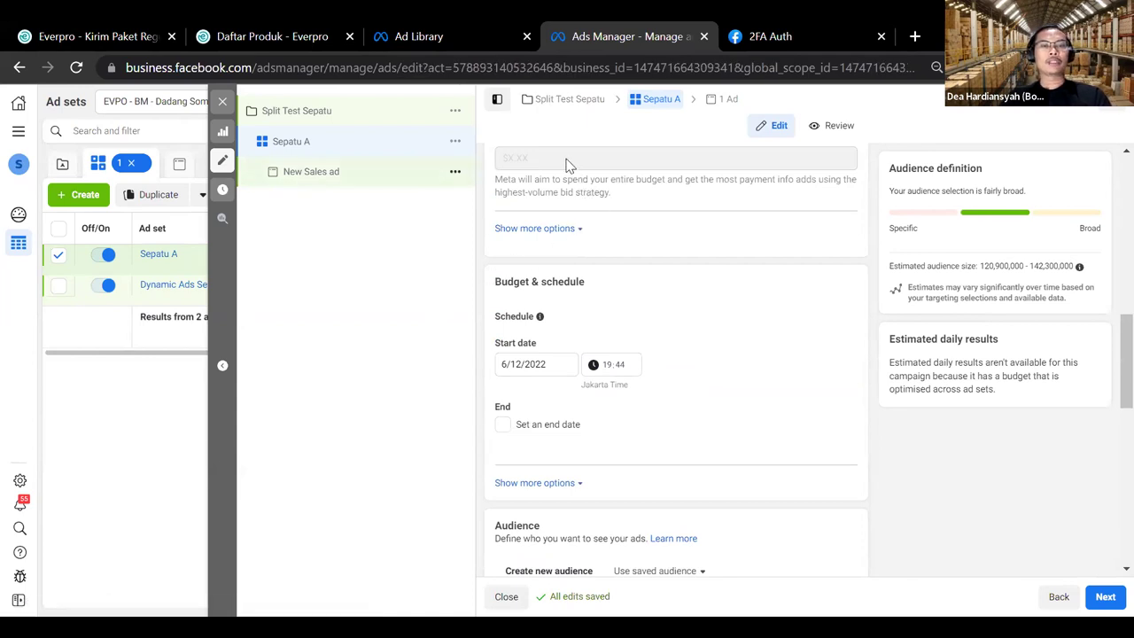
triple_click(594, 202)
text(ad)
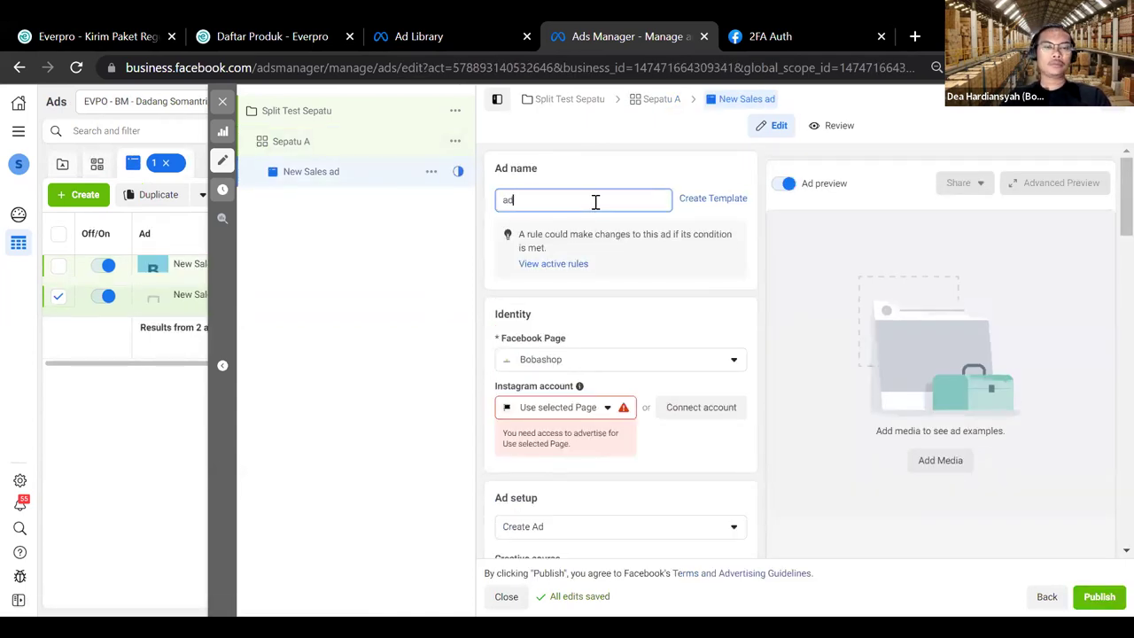
text(s-1)
click(578, 168)
click(582, 410)
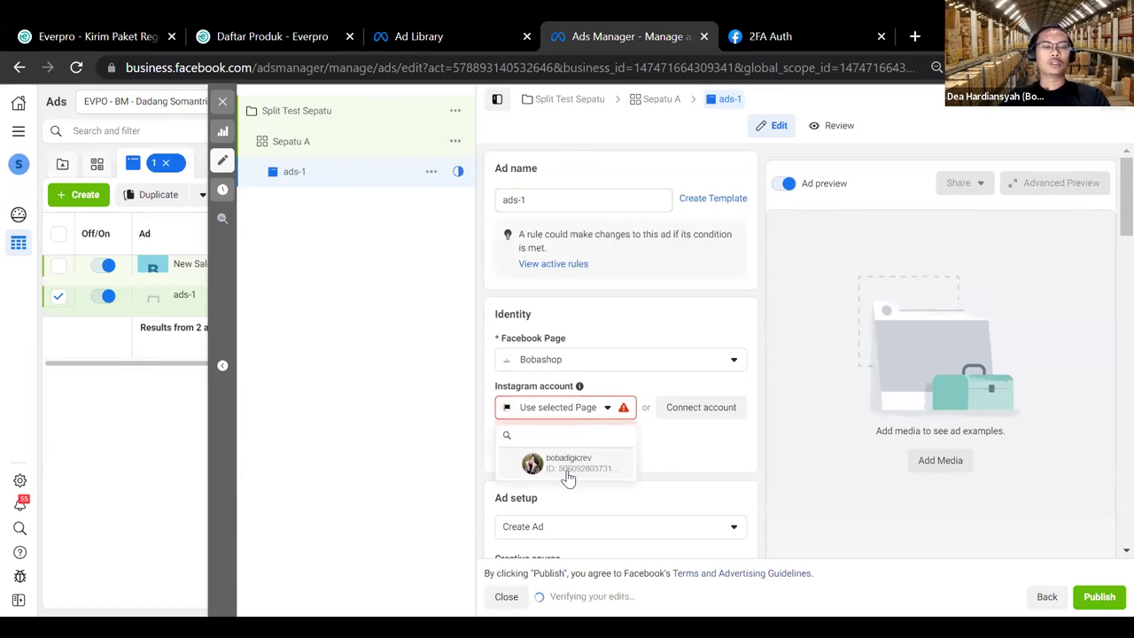
click(567, 463)
Step: Add the first 1280 × 1280 account image as the ads-1 media, keeping the default crops and Advantage+ creative optimisations
scroll(589, 411, down, 3)
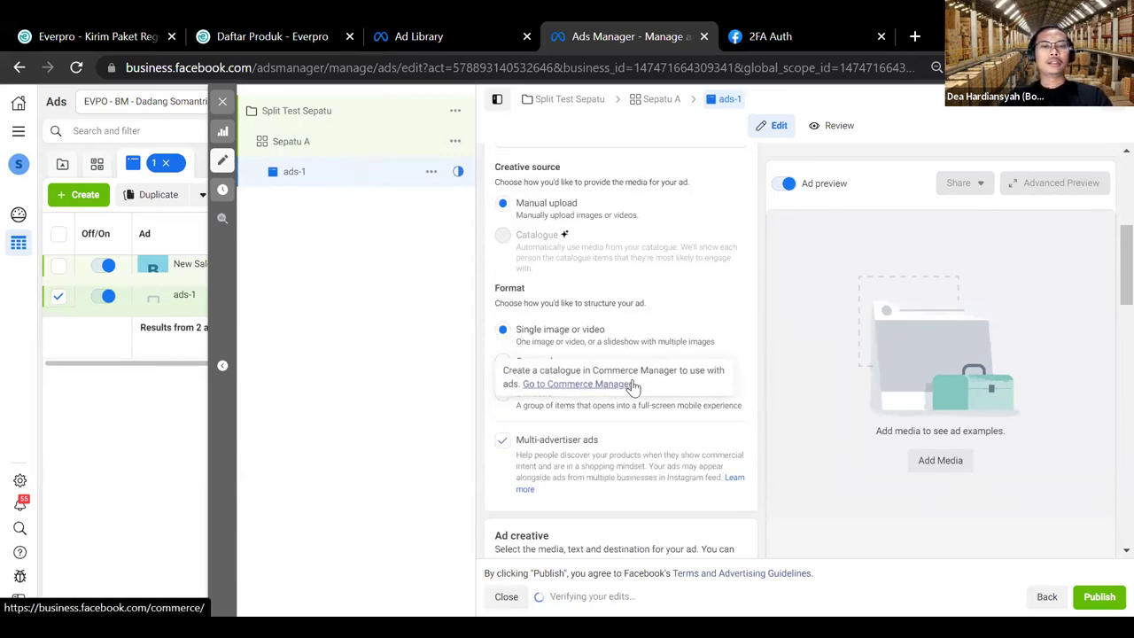
scroll(619, 390, down, 3)
scroll(602, 416, down, 3)
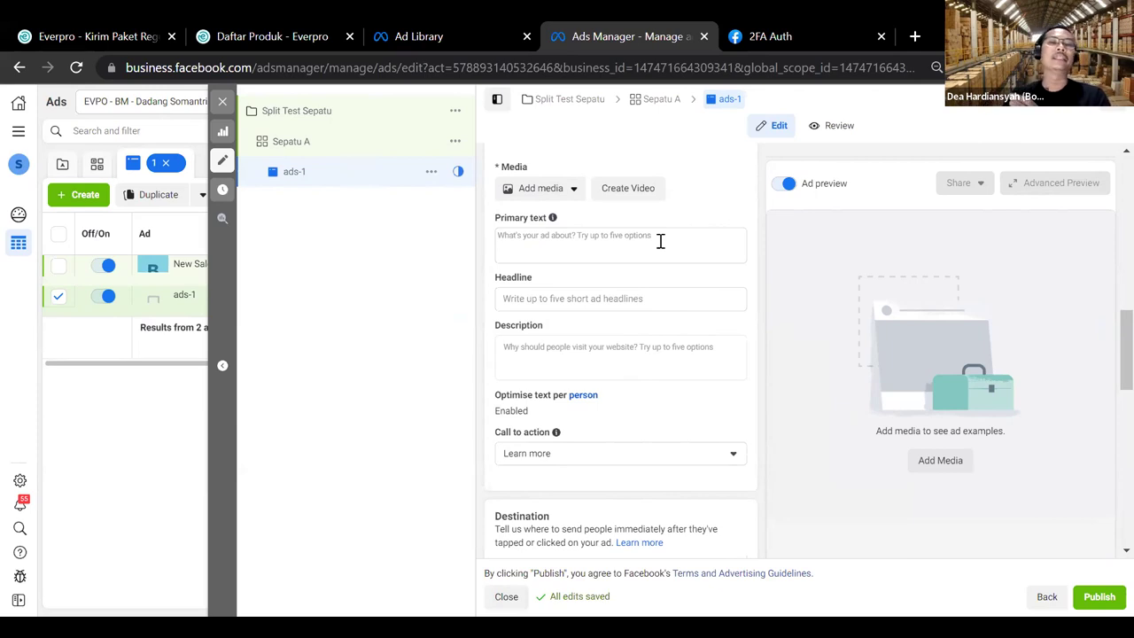
scroll(690, 234, up, 10)
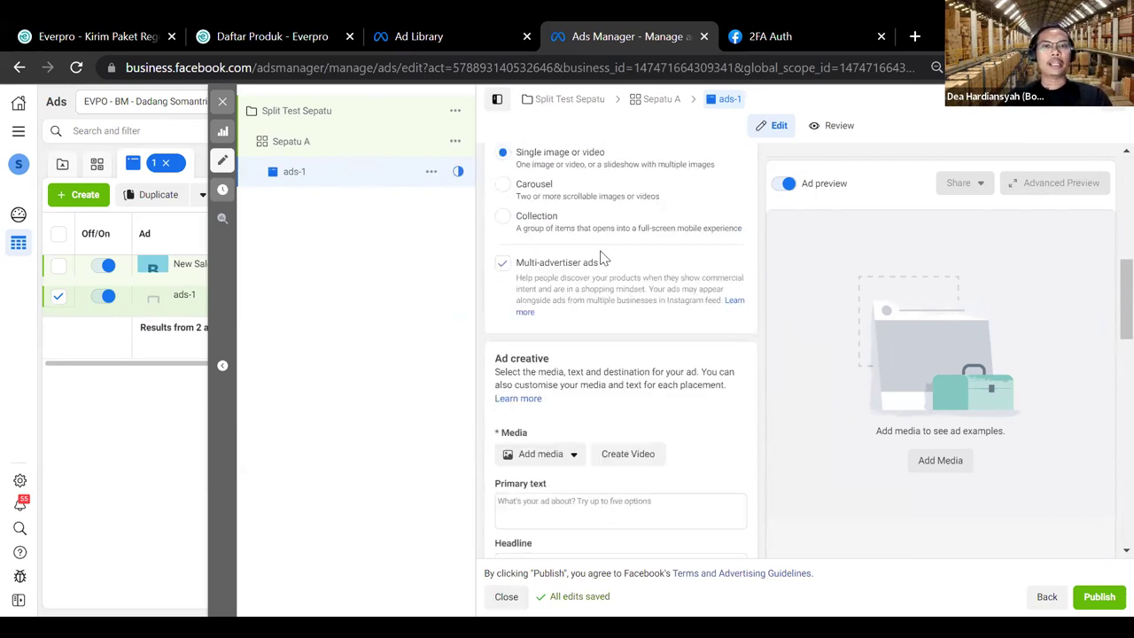
scroll(664, 259, down, 10)
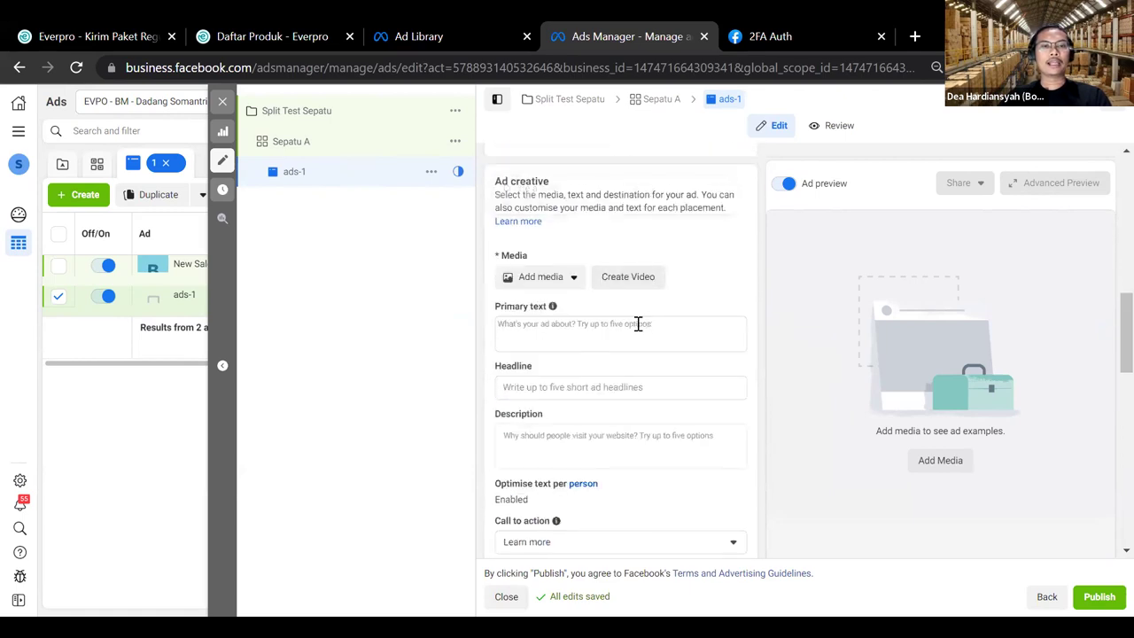
click(536, 276)
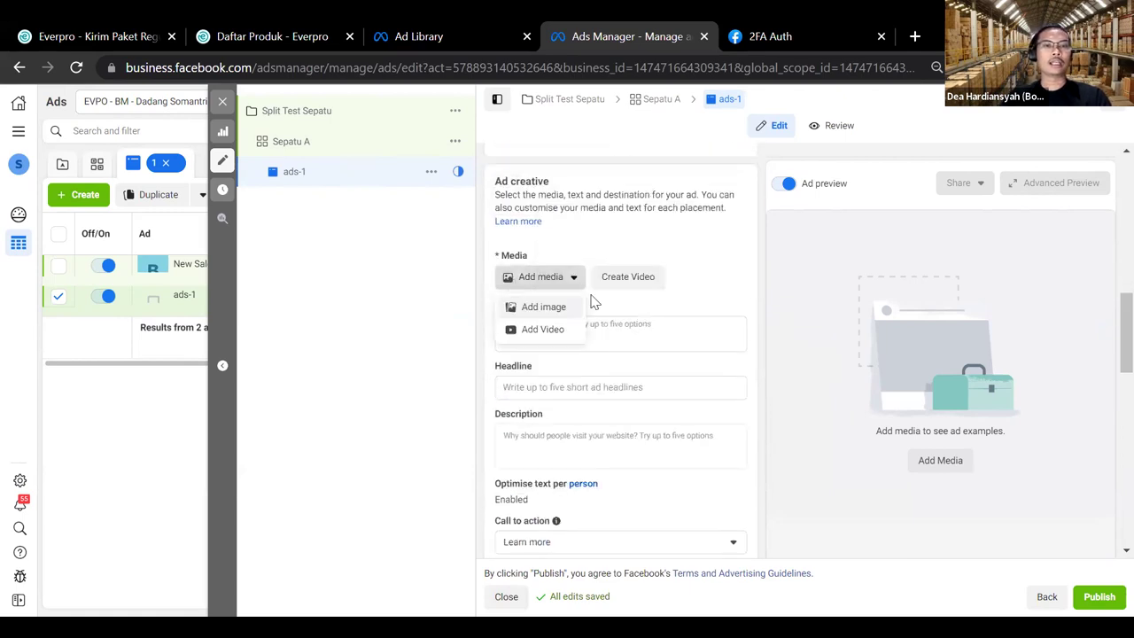
click(547, 308)
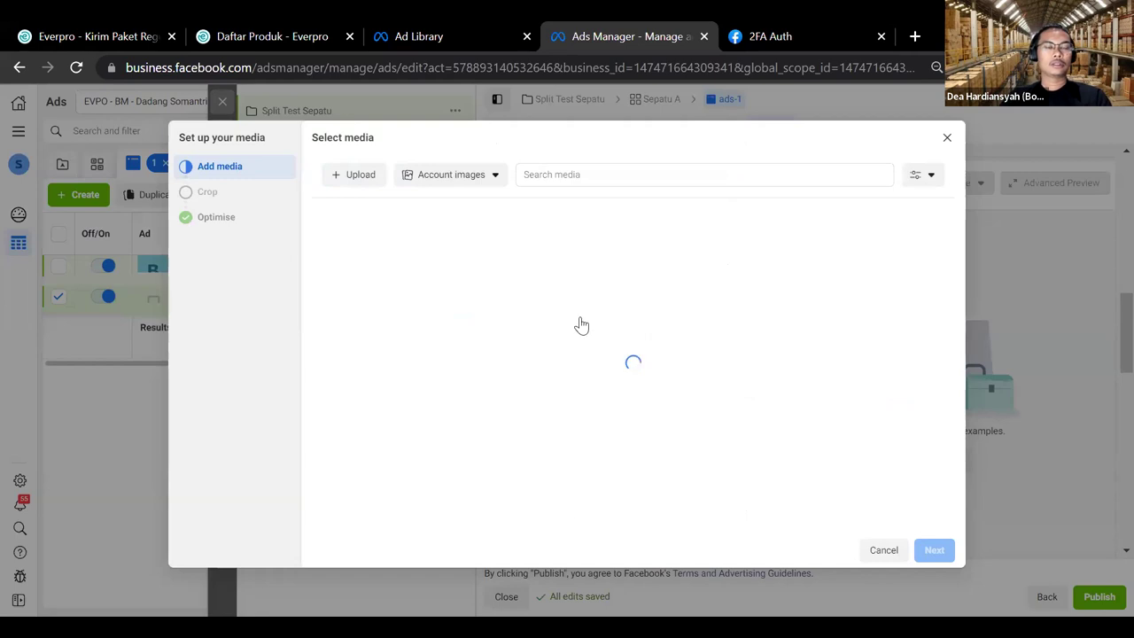
scroll(566, 346, down, 5)
scroll(508, 362, up, 5)
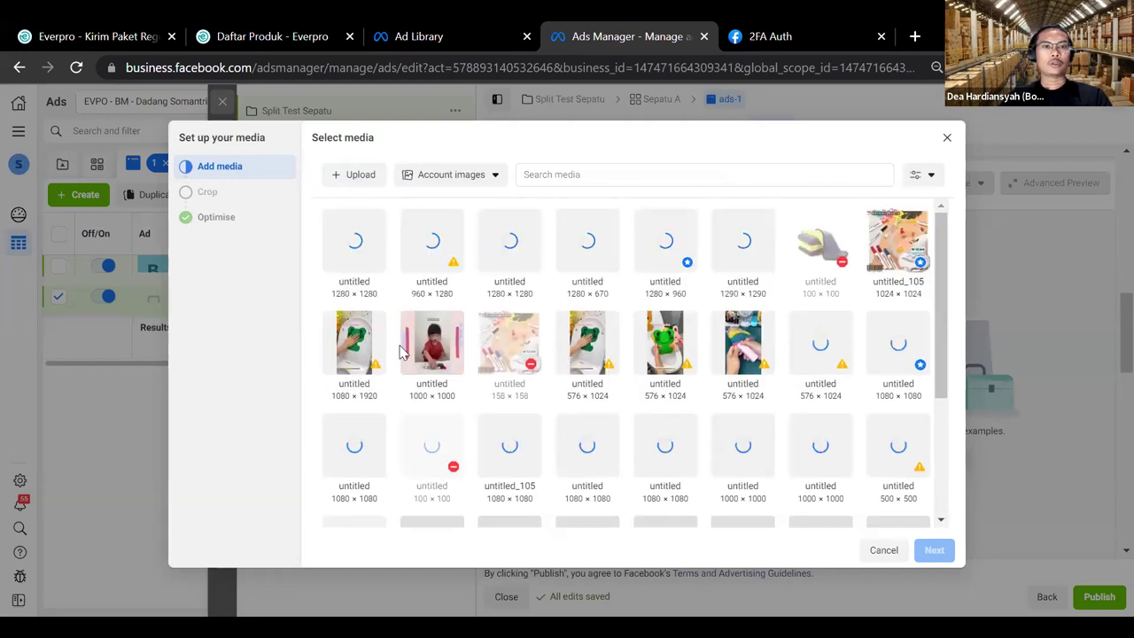
click(350, 261)
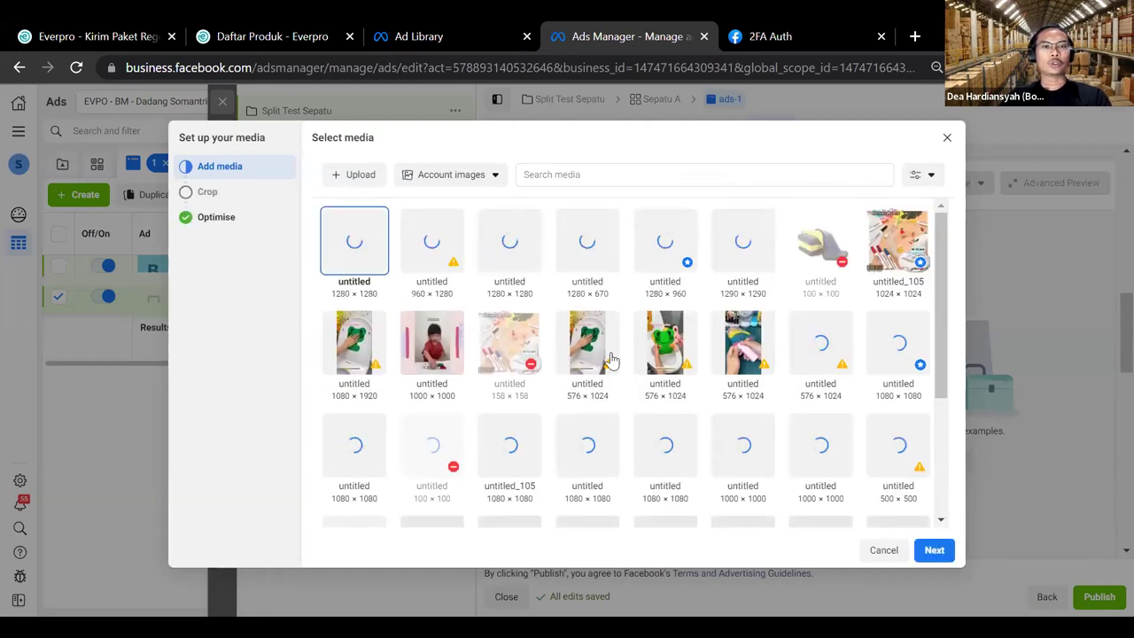
click(931, 551)
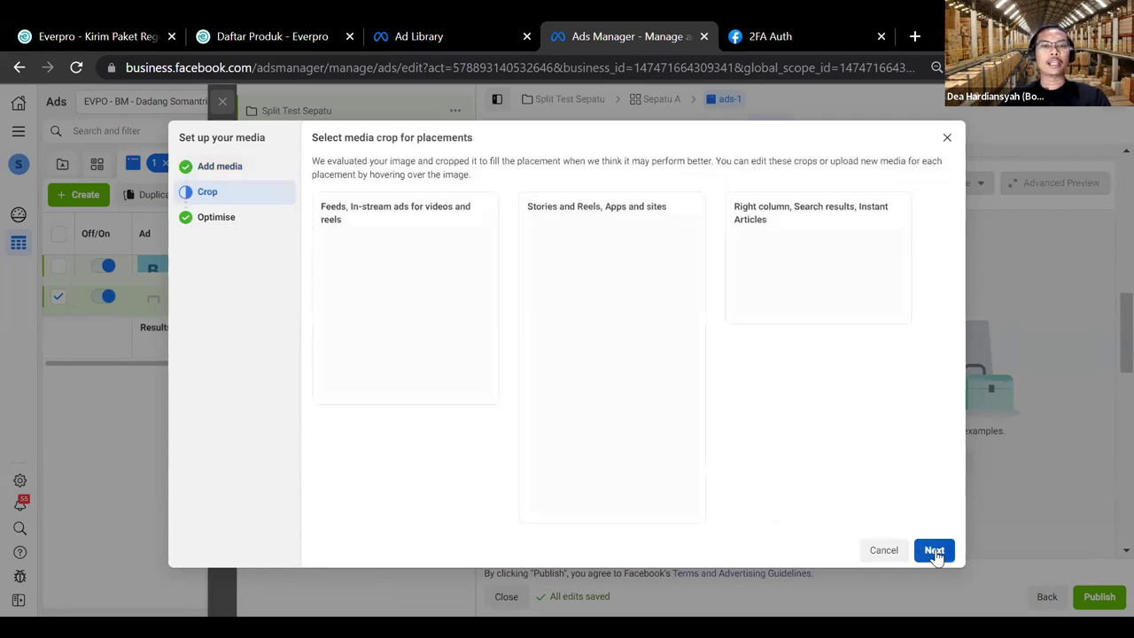
click(934, 551)
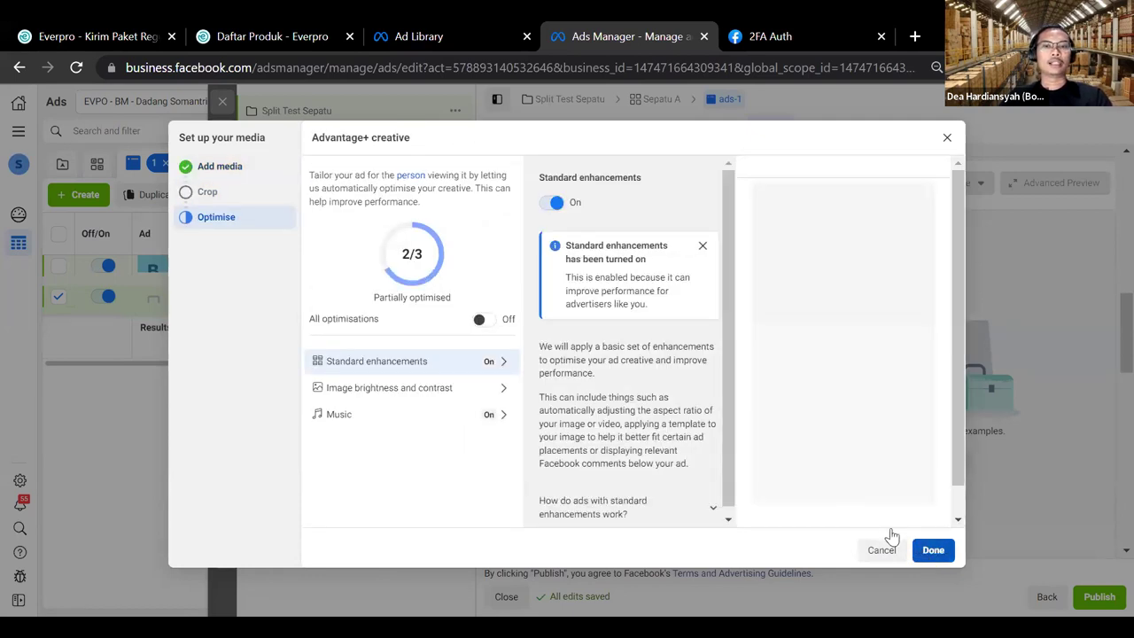
click(931, 549)
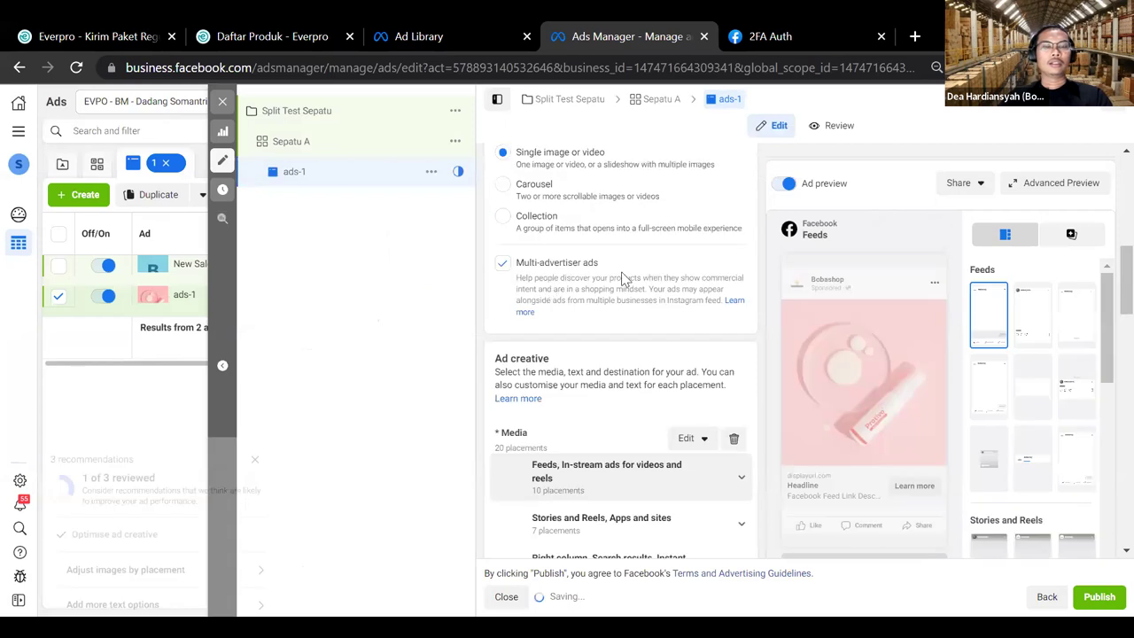
Step: Review the Advantage+ creative, text, call to action and destination settings of ads-1
scroll(647, 319, down, 8)
scroll(627, 263, up, 2)
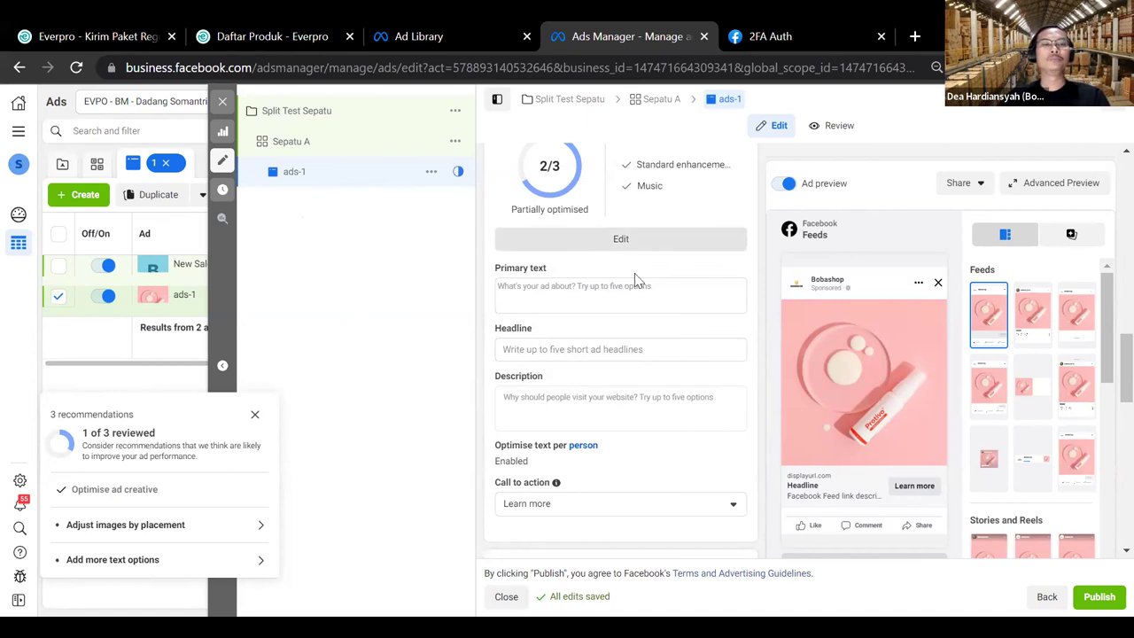
scroll(664, 292, down, 3)
scroll(678, 221, up, 2)
scroll(655, 260, up, 2)
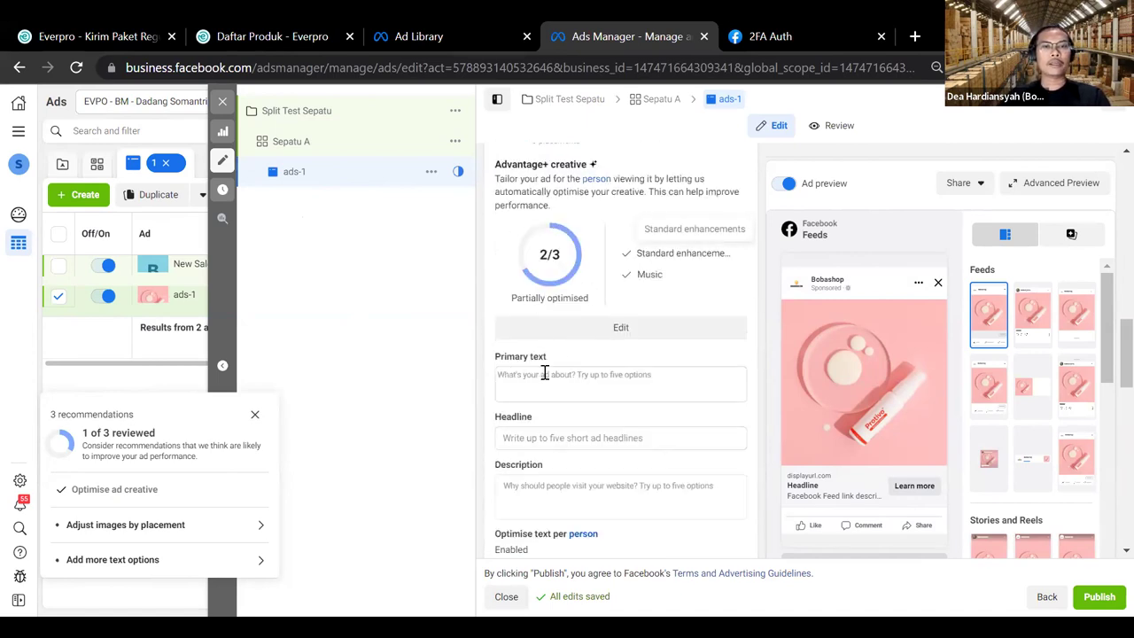
scroll(603, 292, down, 2)
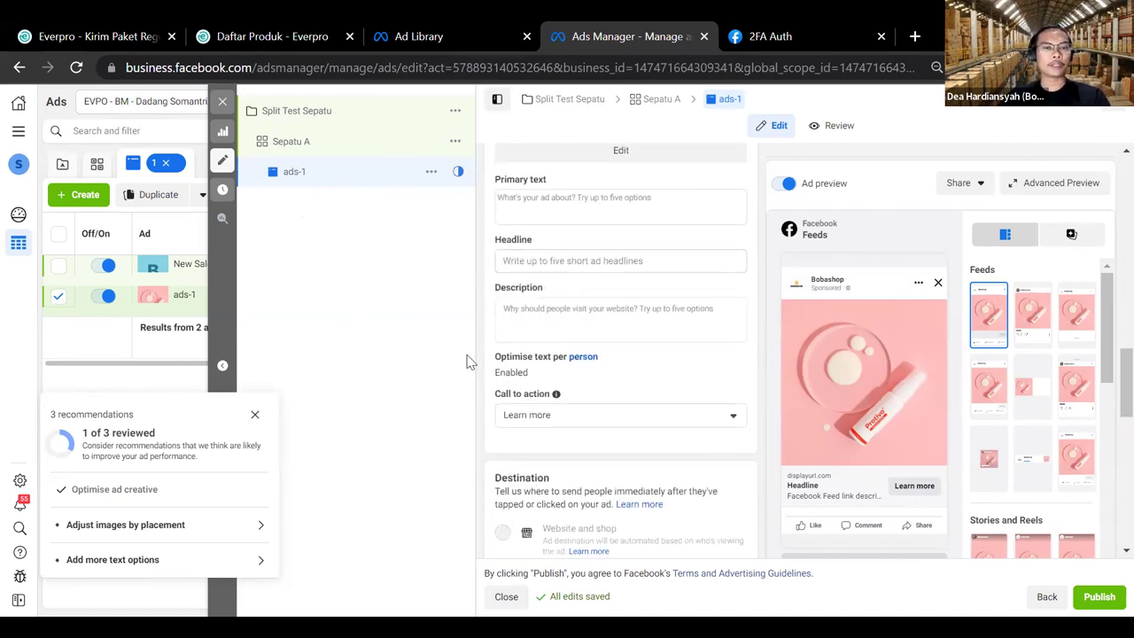
Step: Quickly duplicate ads-1 within the Sepatu A ad set and rename the copy as "ads-2"
click(430, 171)
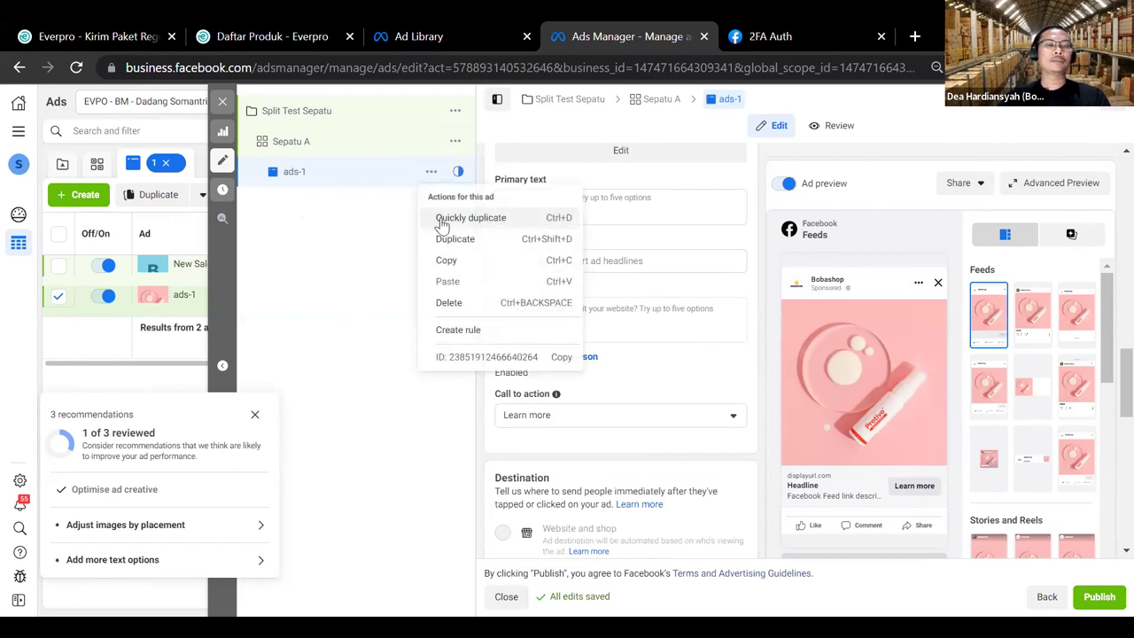
key(ctrl+d)
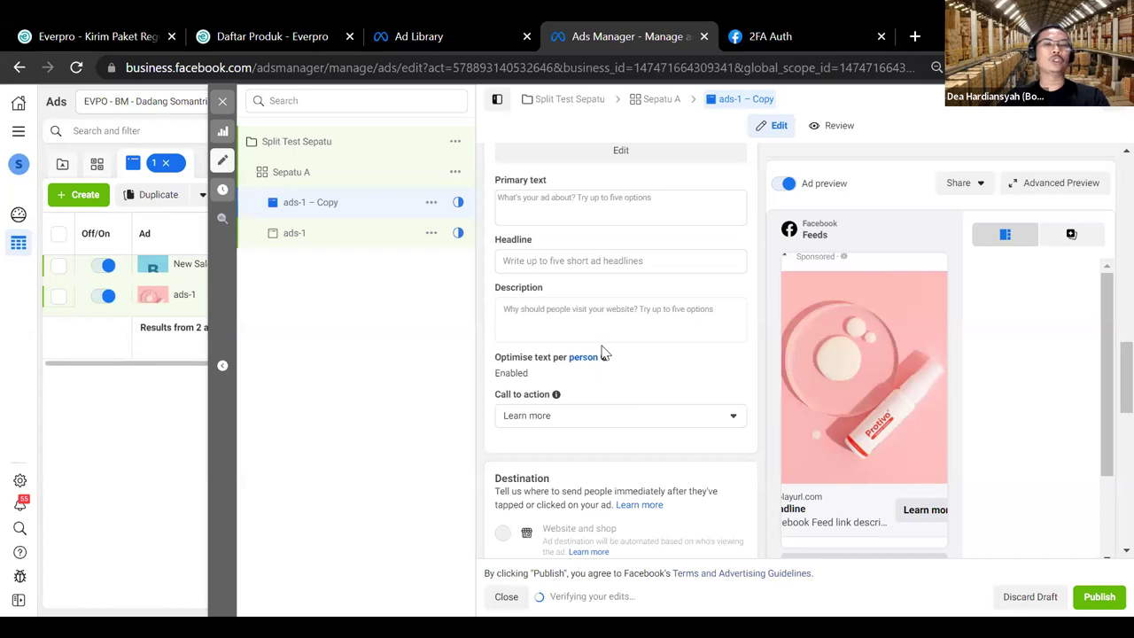
drag(560, 199, 521, 200)
key(BackSpace)
key(BackSpace)
text(2)
Step: Remove all media from ads-2 and check the options for adding new media
scroll(599, 343, down, 2)
scroll(598, 344, down, 6)
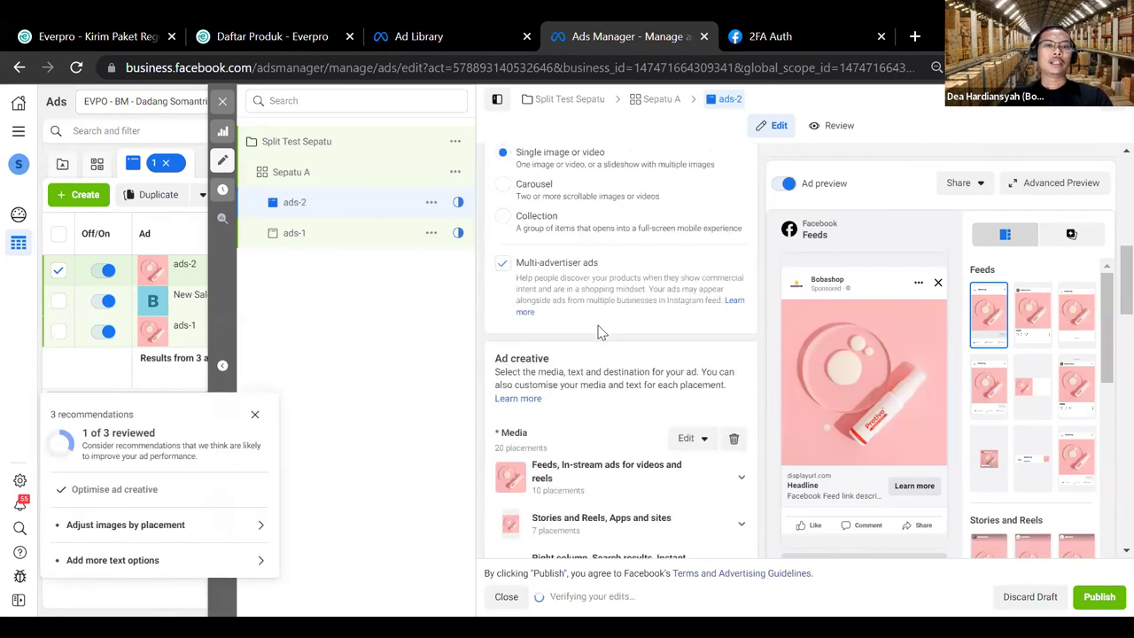
click(733, 264)
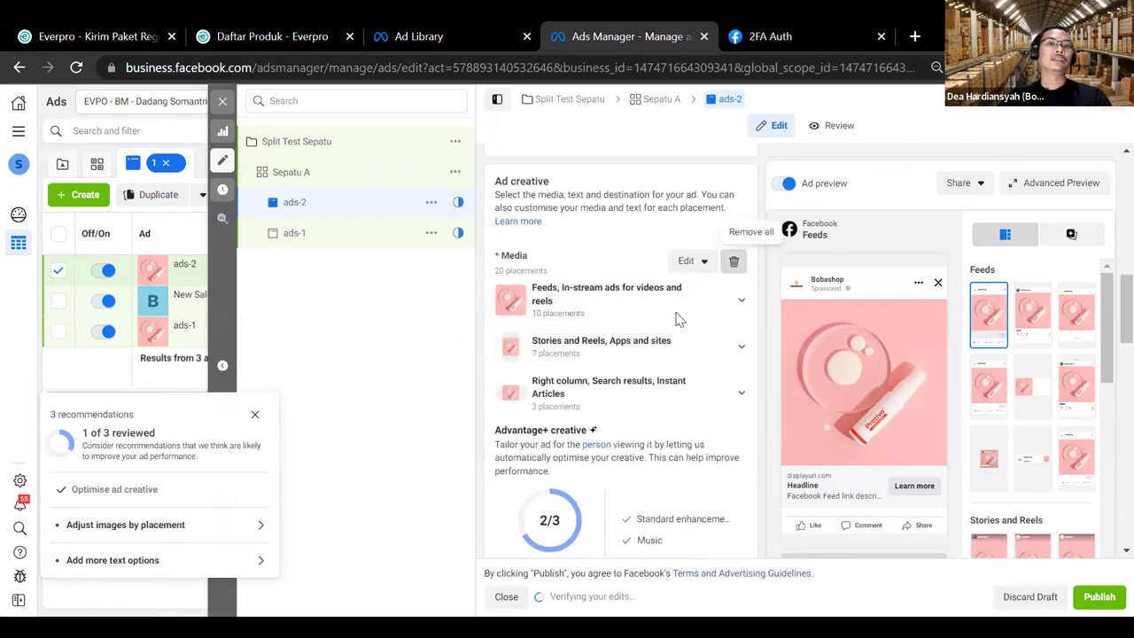
click(524, 277)
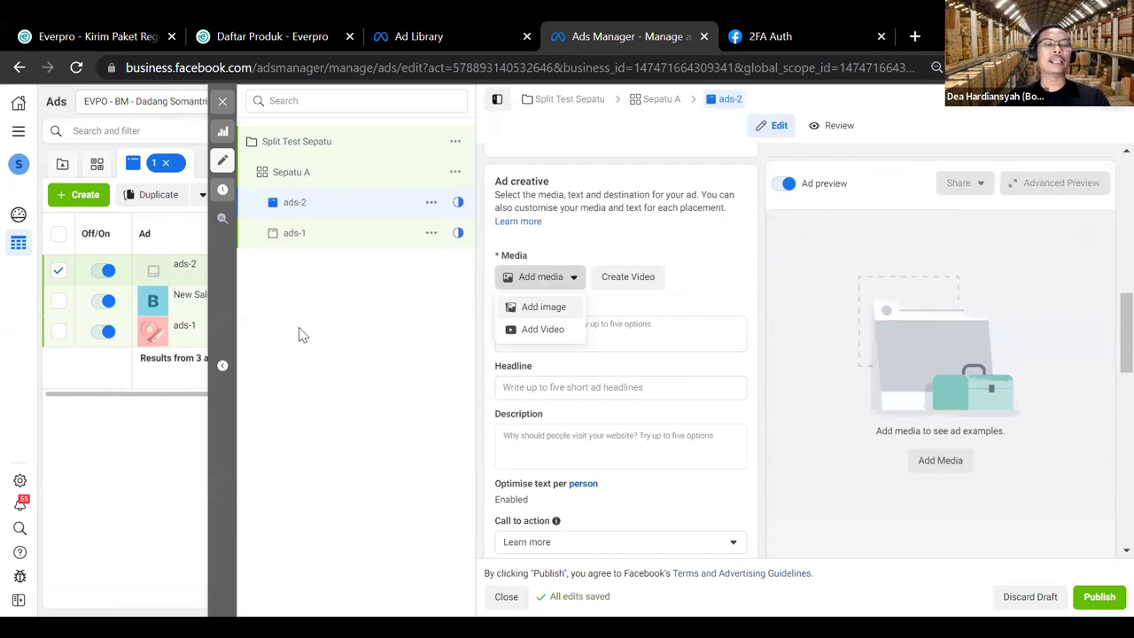
click(392, 210)
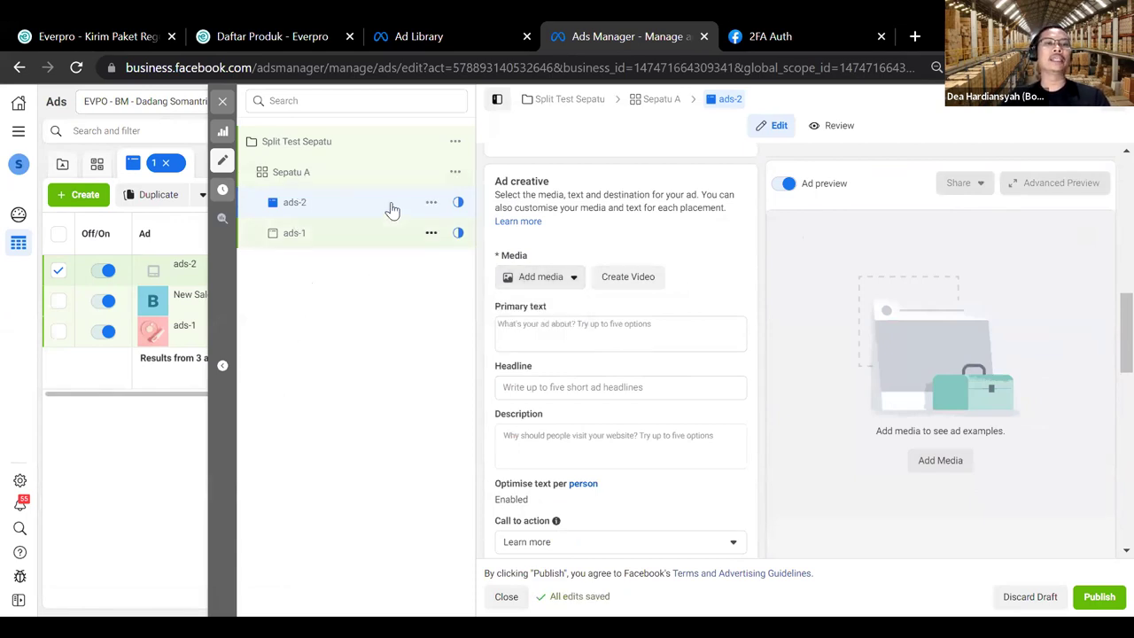
Step: Duplicate the Sepatu A ad set with its two ads and rename the copy as "Sepatu B"
click(454, 172)
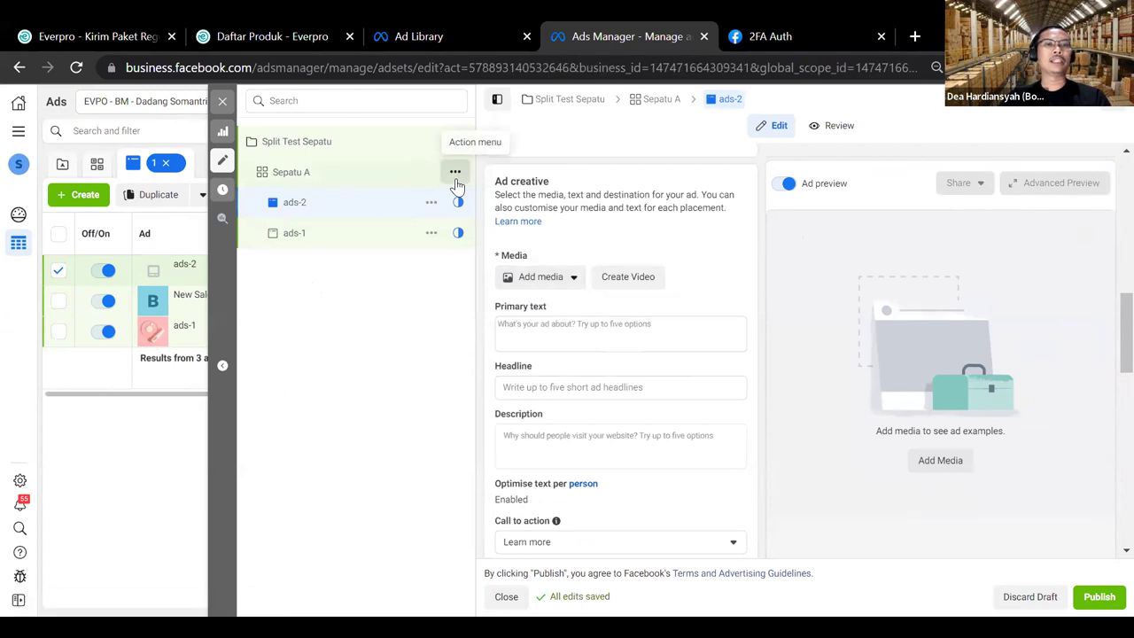
key(ctrl+d)
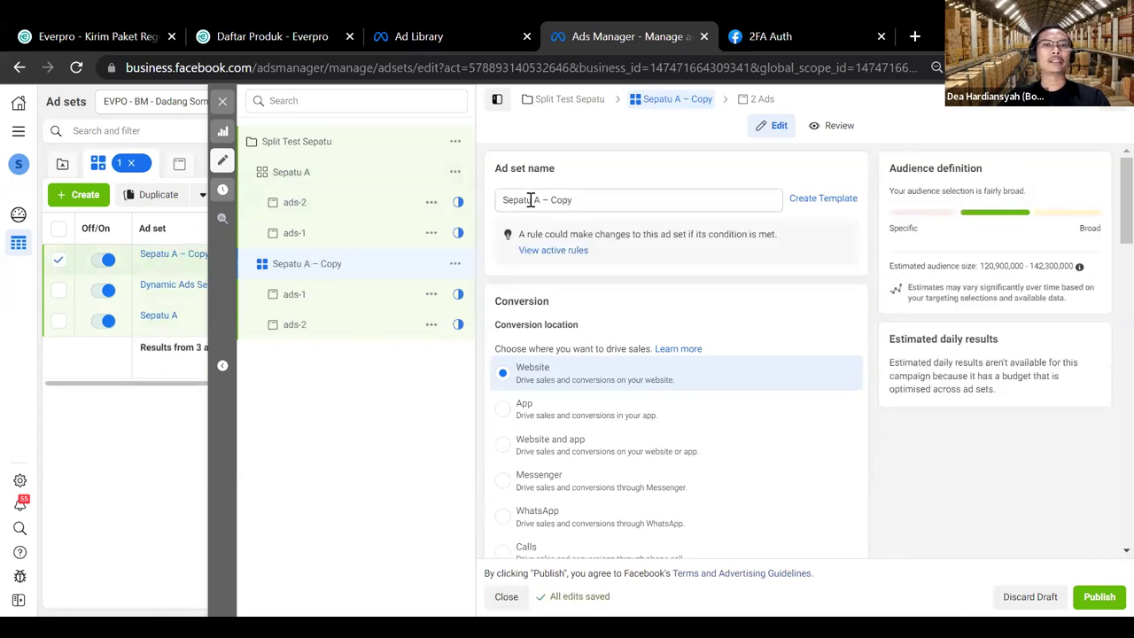
drag(535, 202, 634, 215)
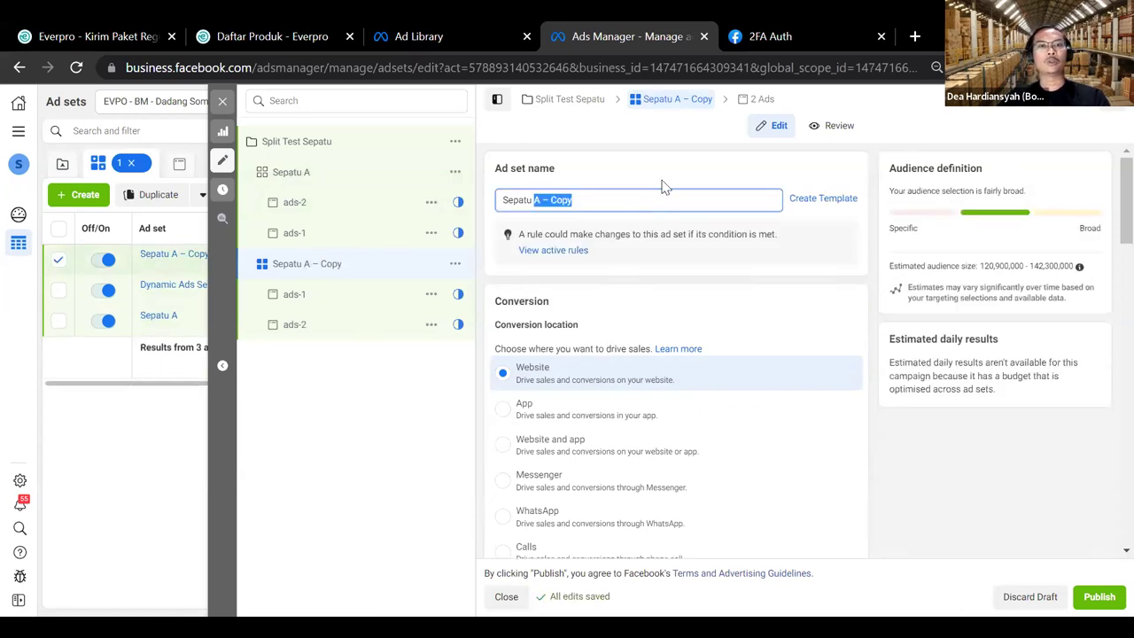
text(B)
key(Return)
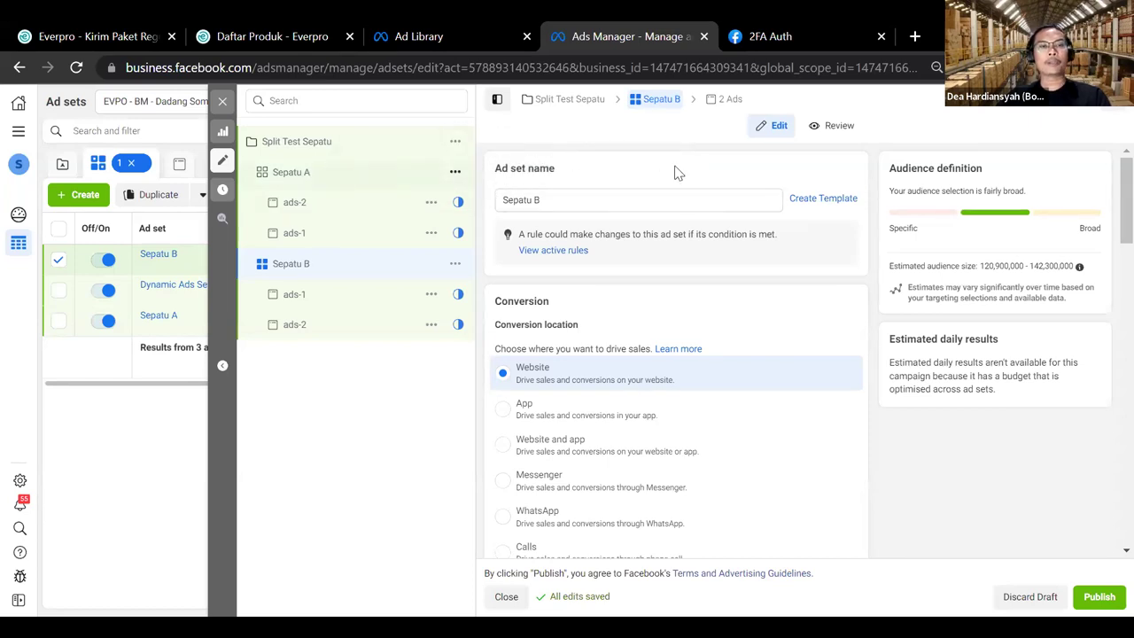
Step: Duplicate the Sepatu B ad set and rename the original Sepatu B as "Sepatu C"
click(455, 263)
click(483, 312)
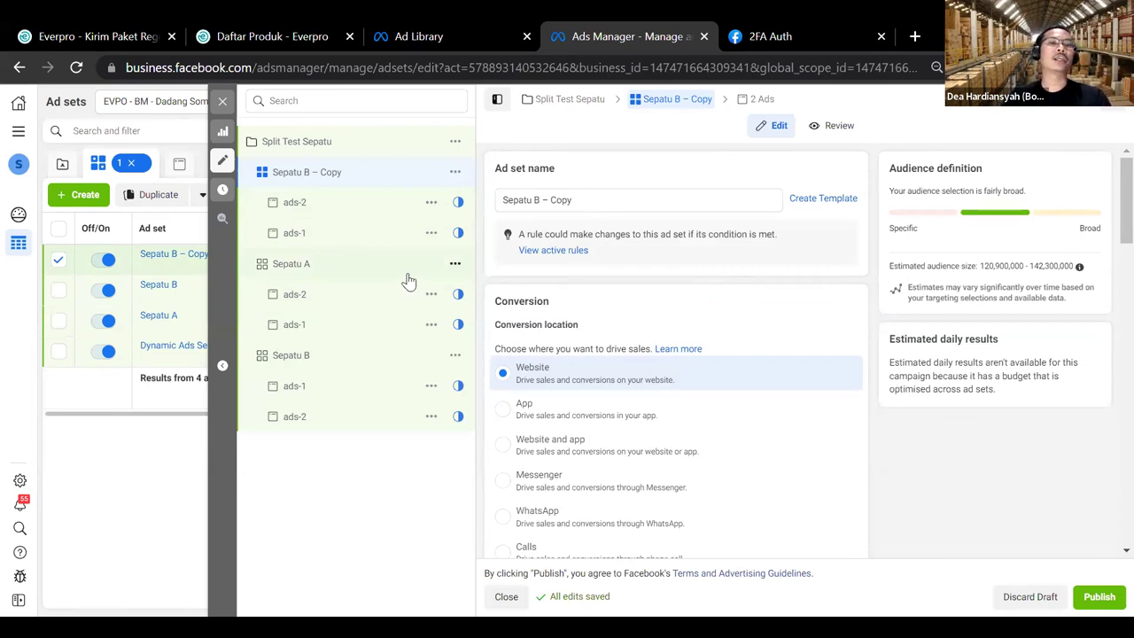
click(339, 365)
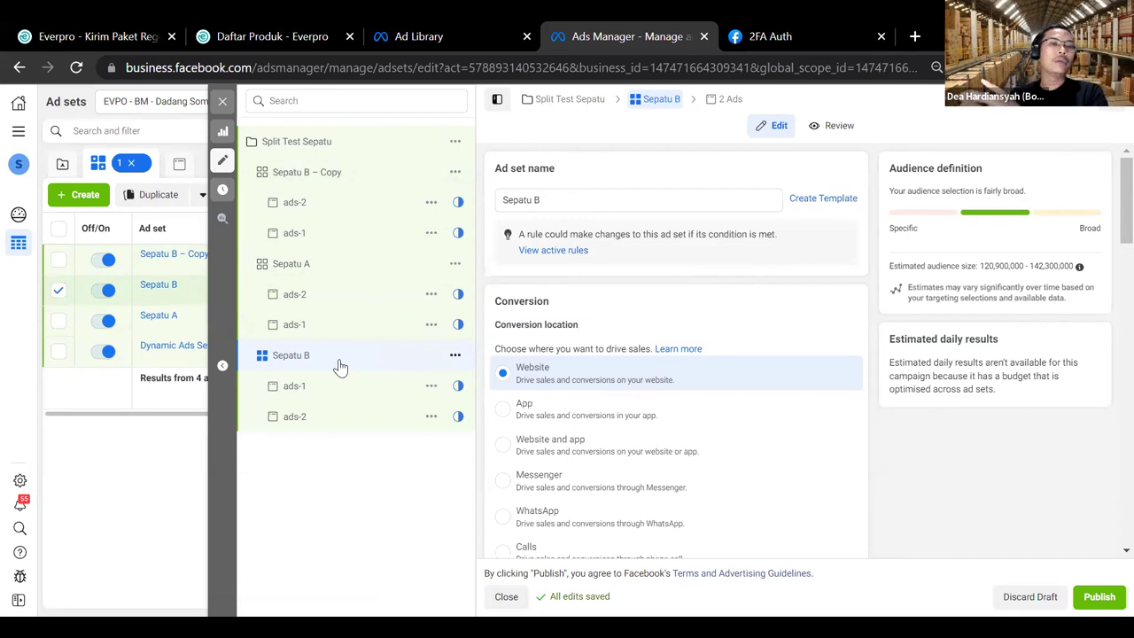
click(544, 198)
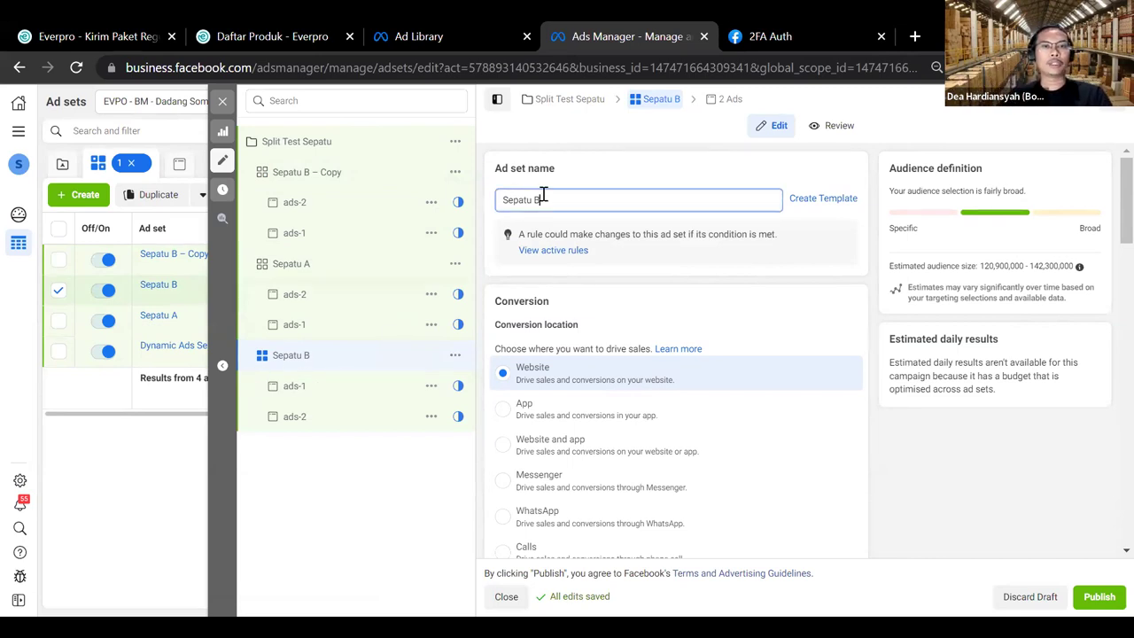
key(BackSpace)
text(C)
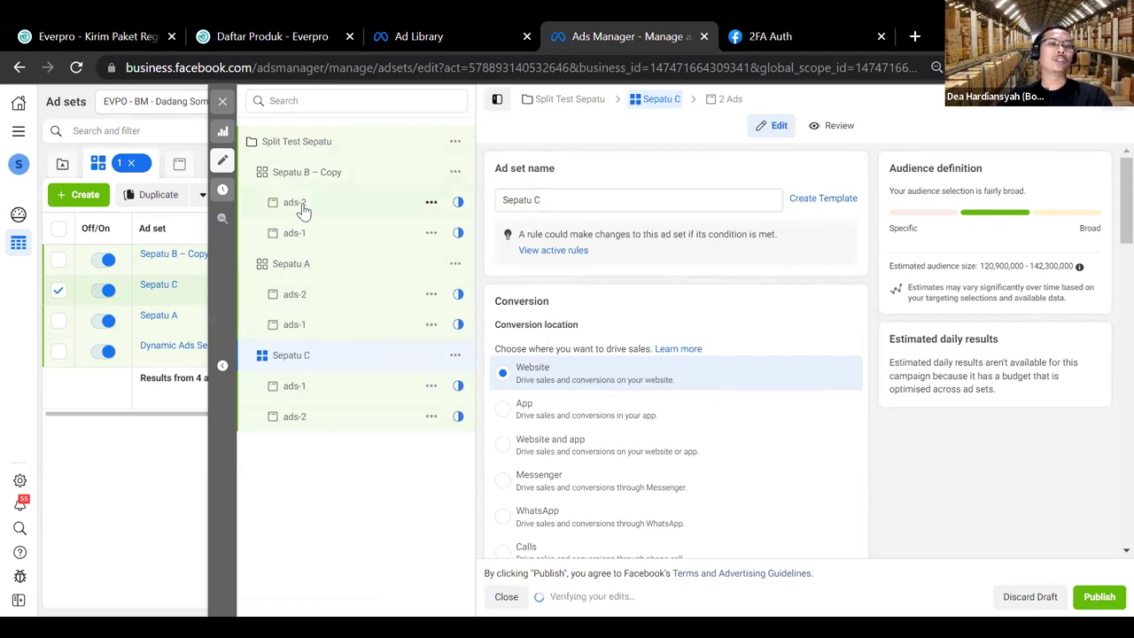
Step: Duplicate ads-2 in the Sepatu B – Copy ad set and rename the new ad as "ads-3"
click(431, 202)
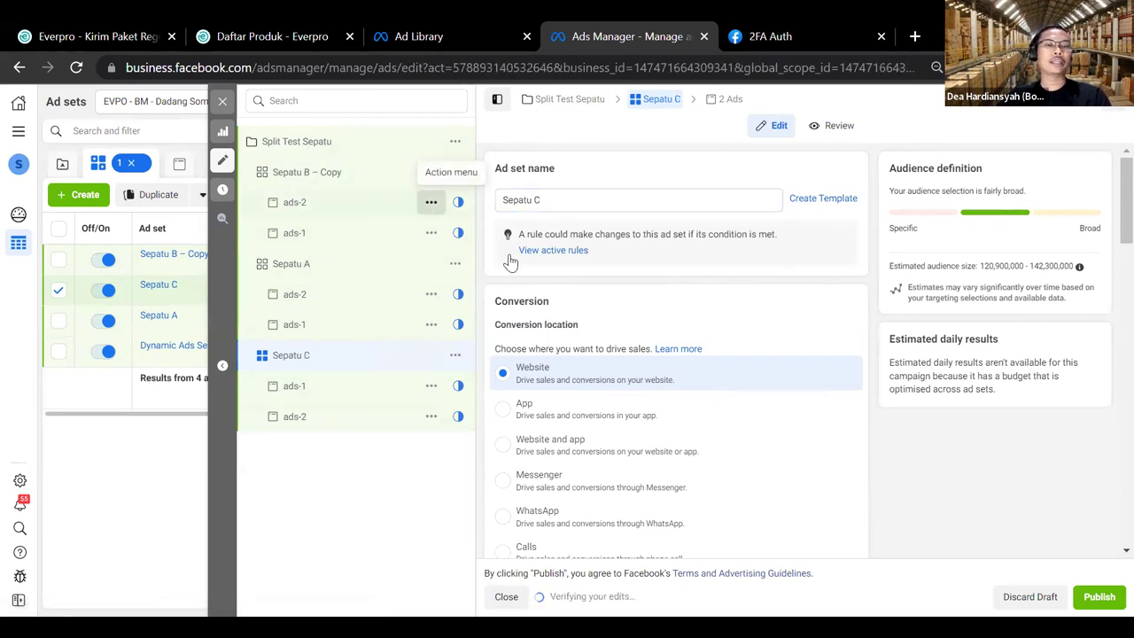
click(478, 248)
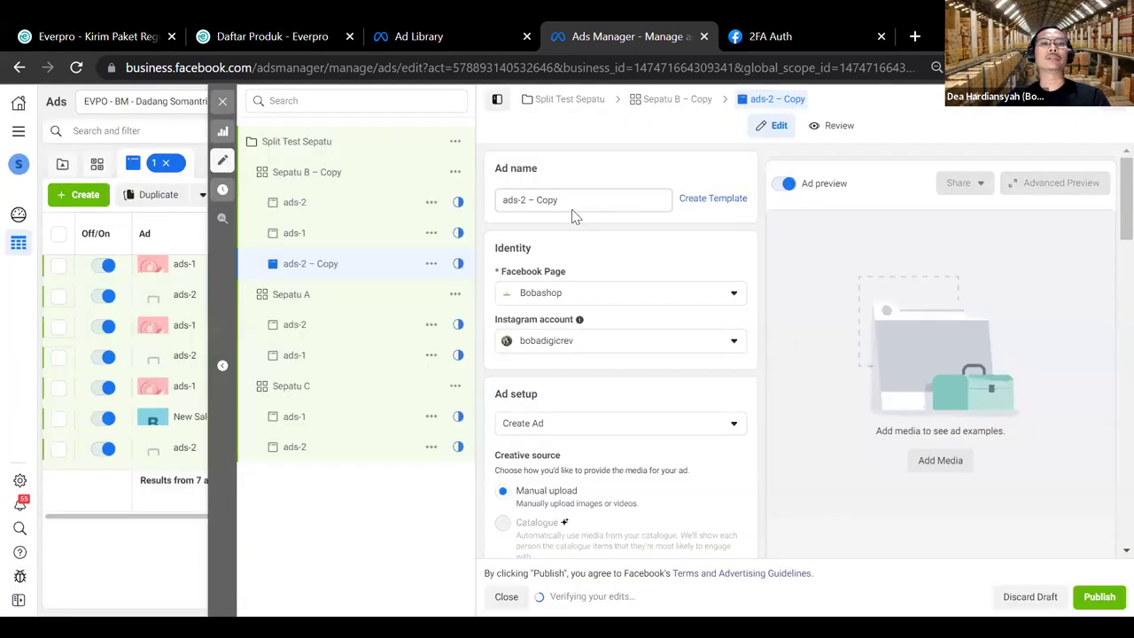
drag(569, 198, 519, 222)
text(3)
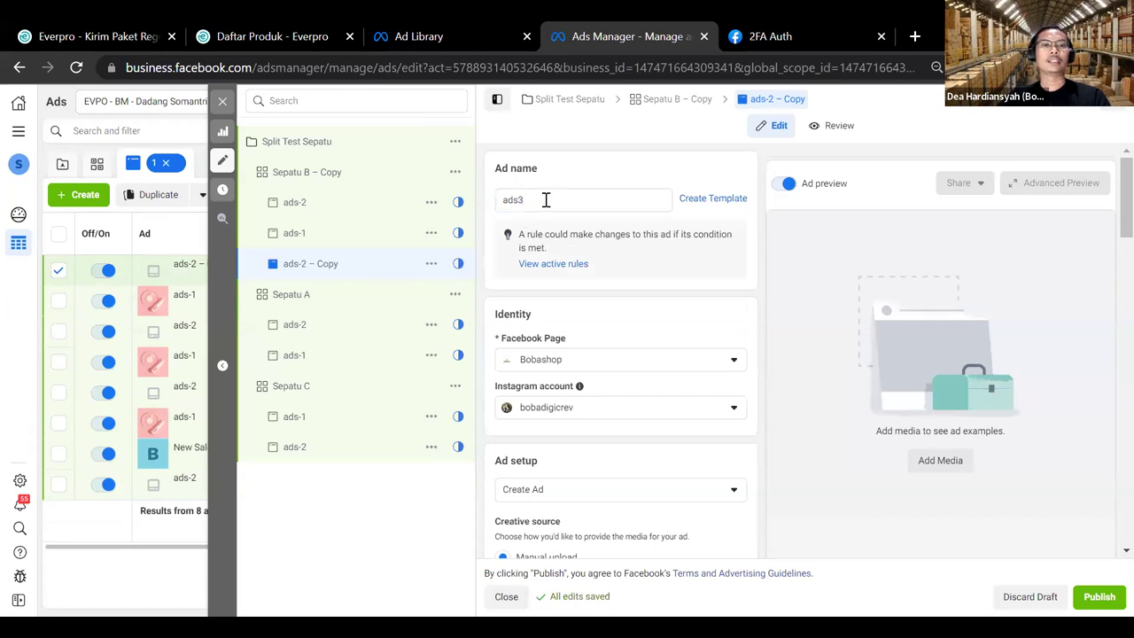
click(518, 200)
text(-)
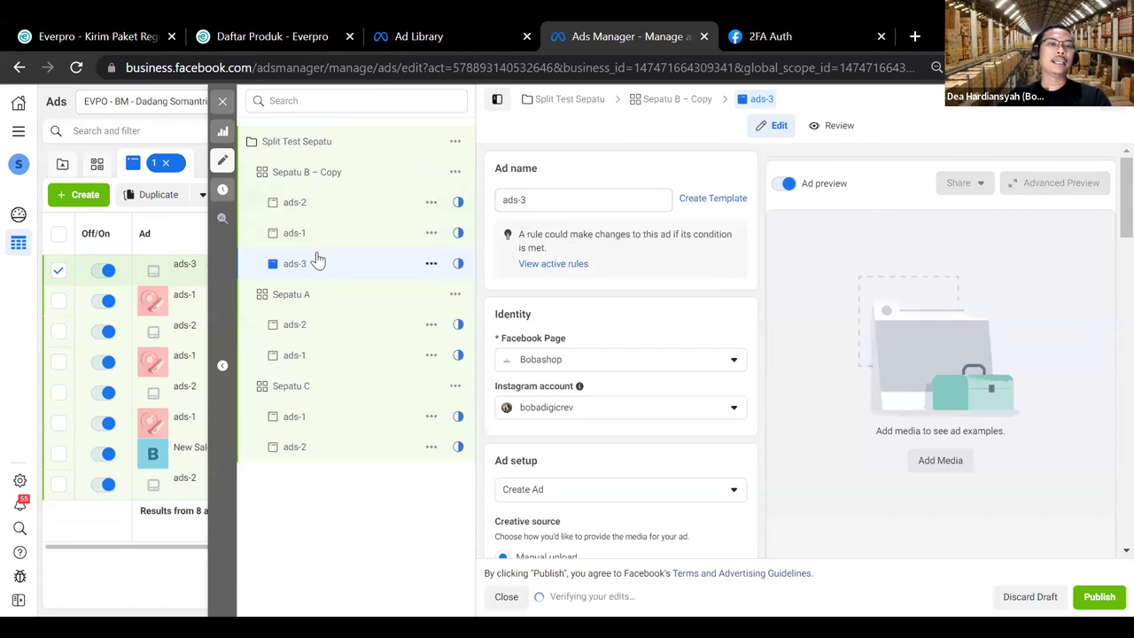
Step: Review the Split Test Sepatu campaign's budget settings, and open its Sepatu A and Sepatu B – Copy ad sets
click(291, 147)
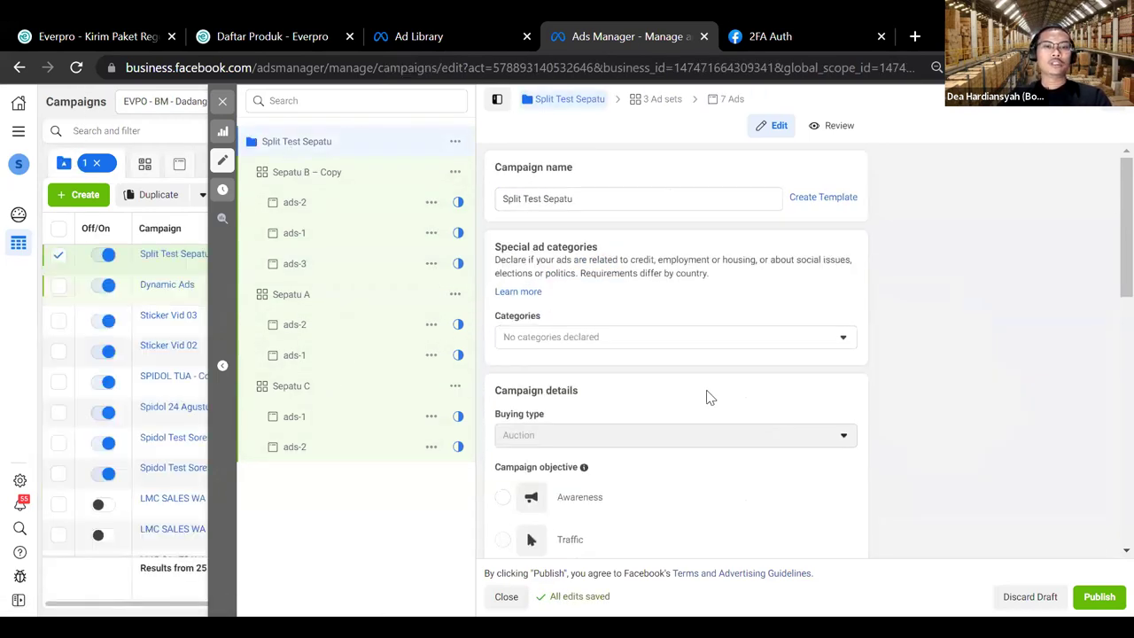
scroll(774, 382, down, 10)
scroll(774, 383, down, 2)
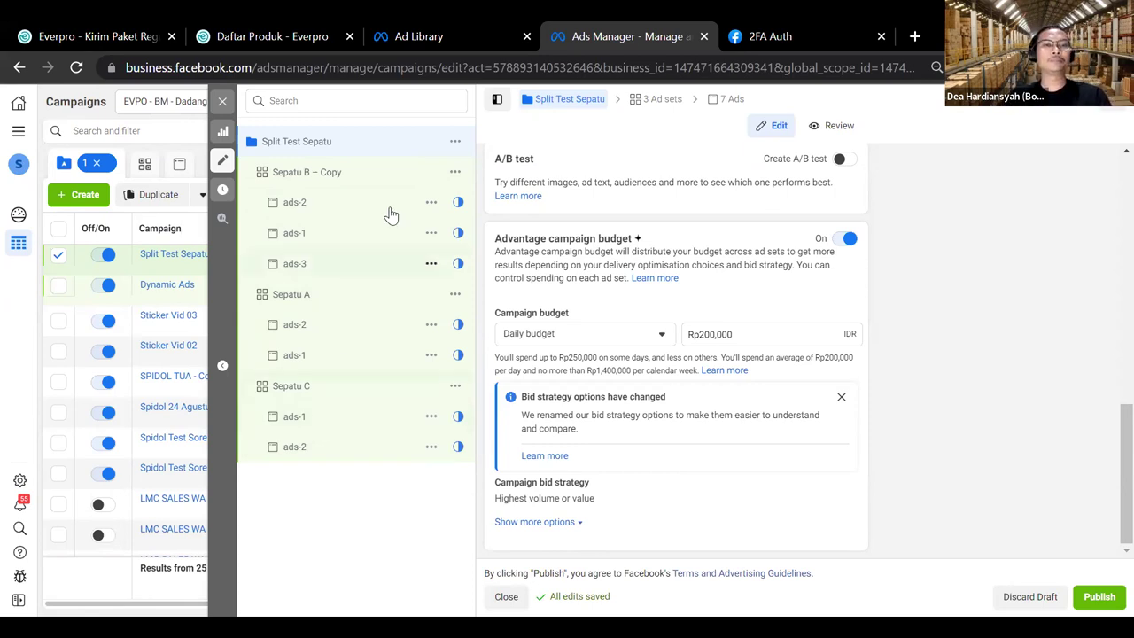
click(317, 301)
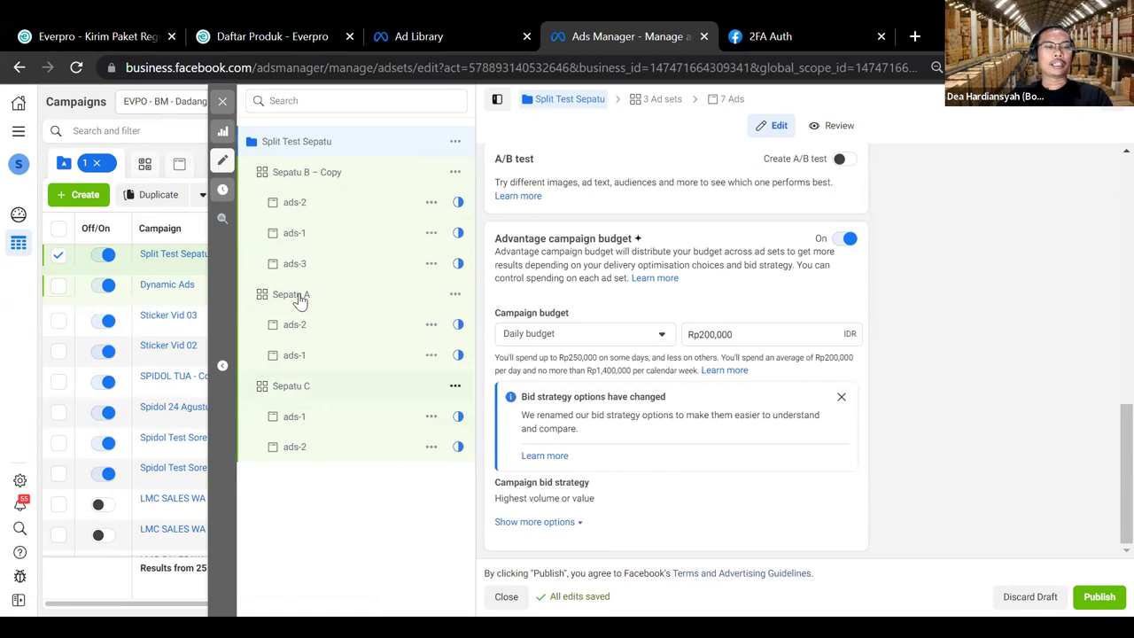
click(326, 174)
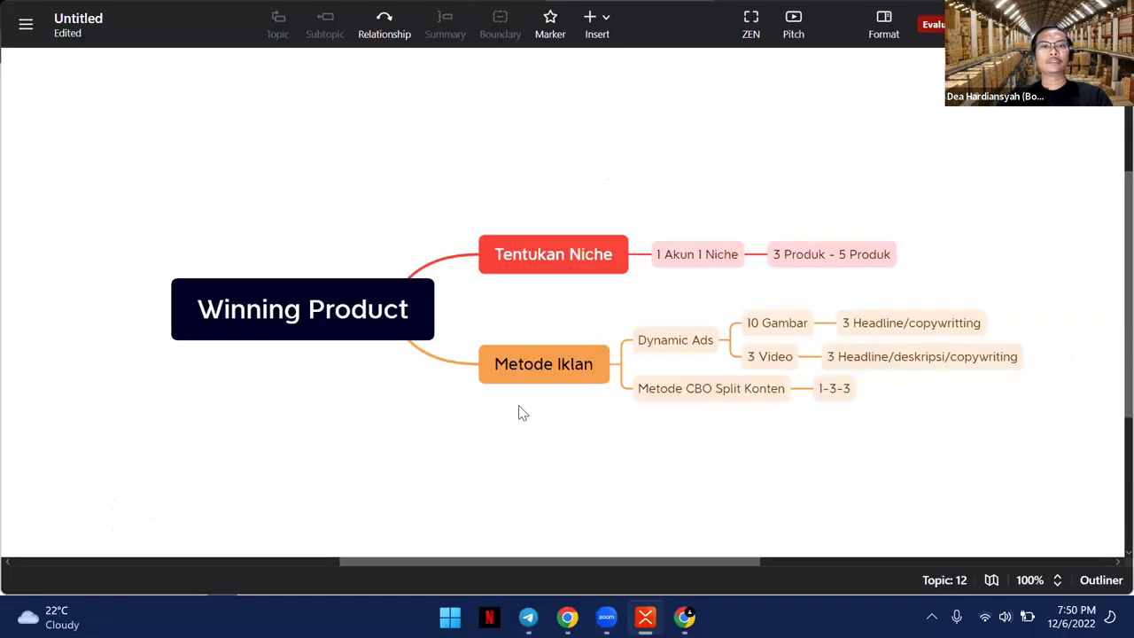
Step: Switch to the Winning Product mind map and select the Metode Iklan topic
click(483, 379)
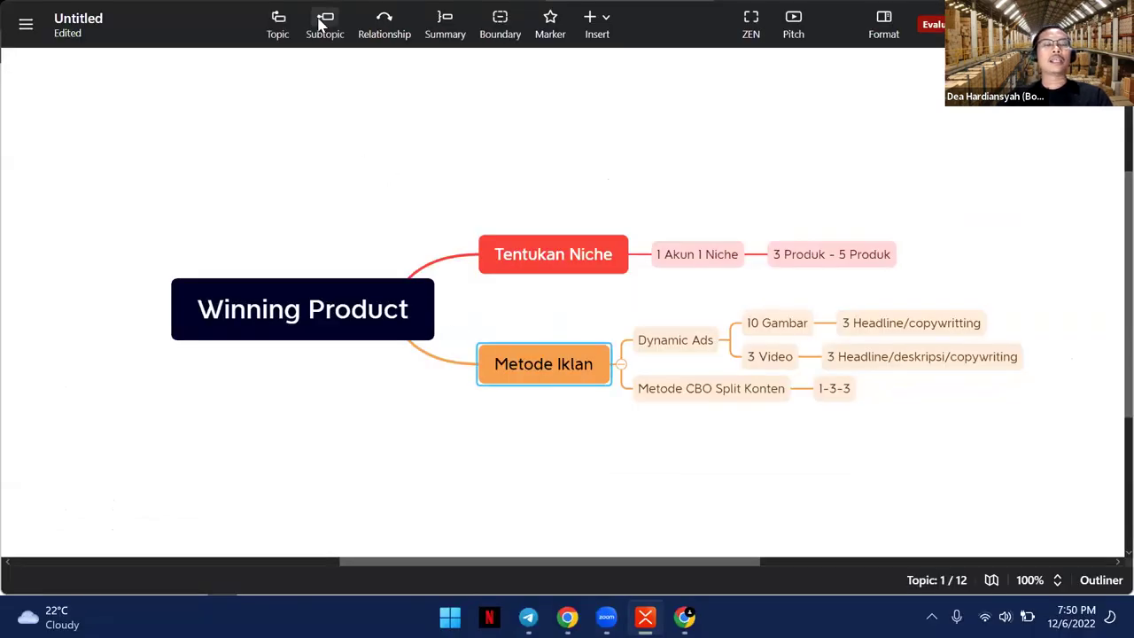
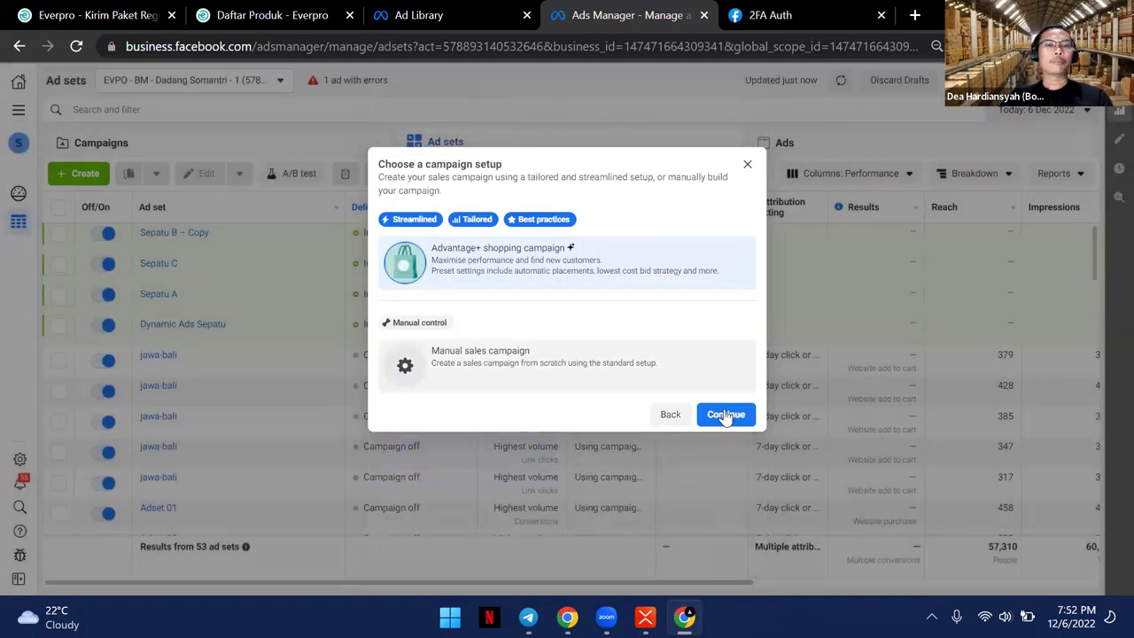
Step: Create a manual sales campaign in Ads Manager, and check the Rakjel branch in the Winning Product mind map before returning to the campaign
click(724, 413)
click(723, 411)
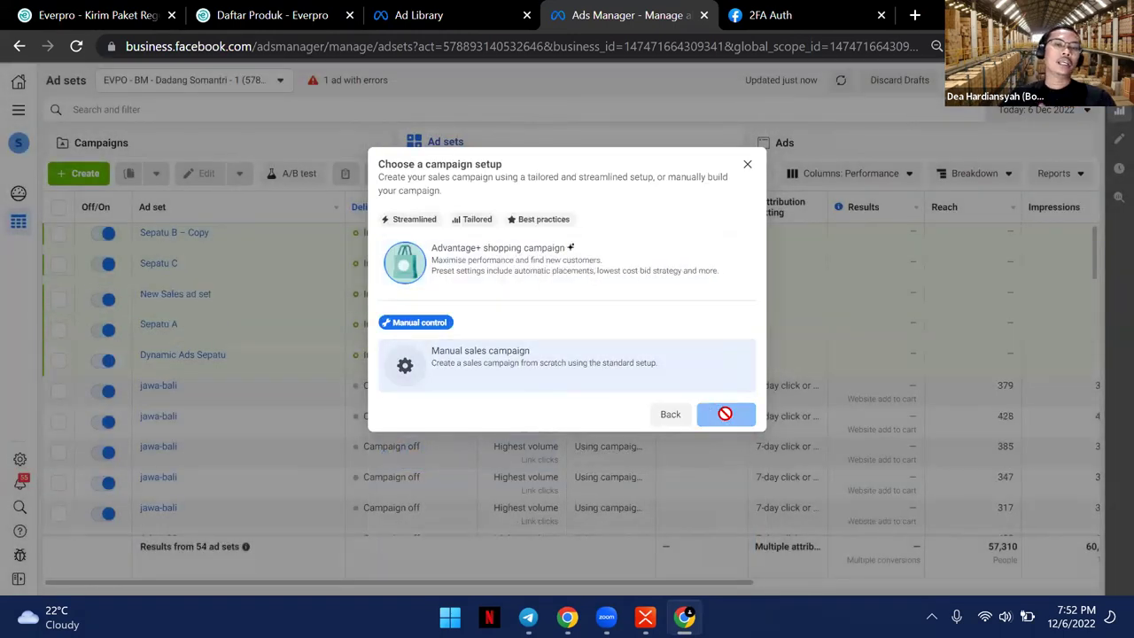
mouse_move(644, 616)
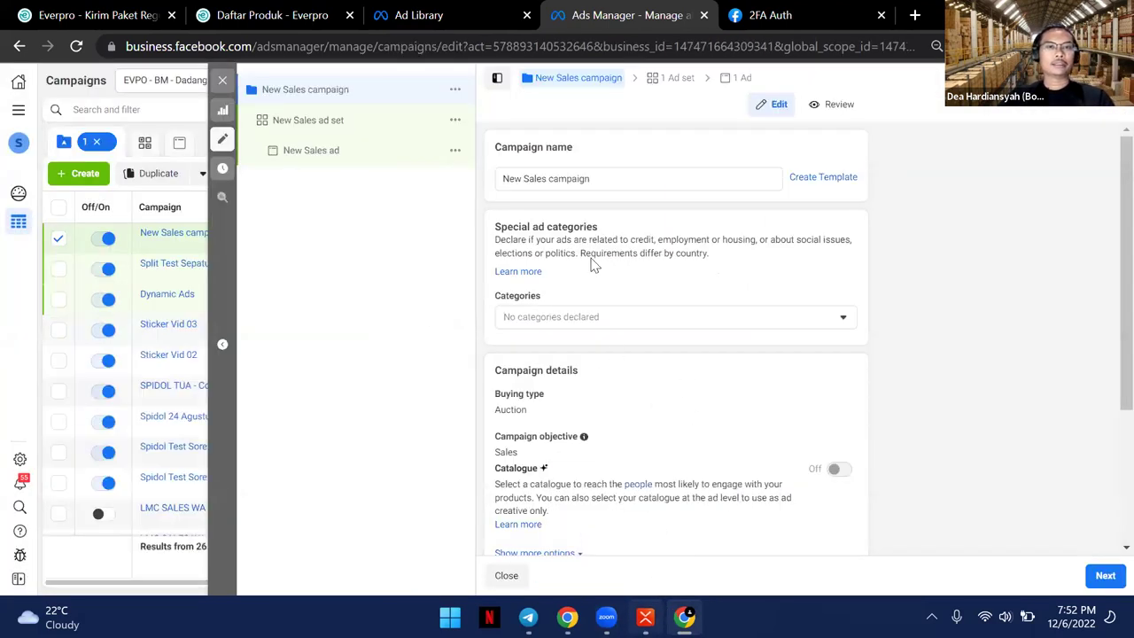
click(645, 617)
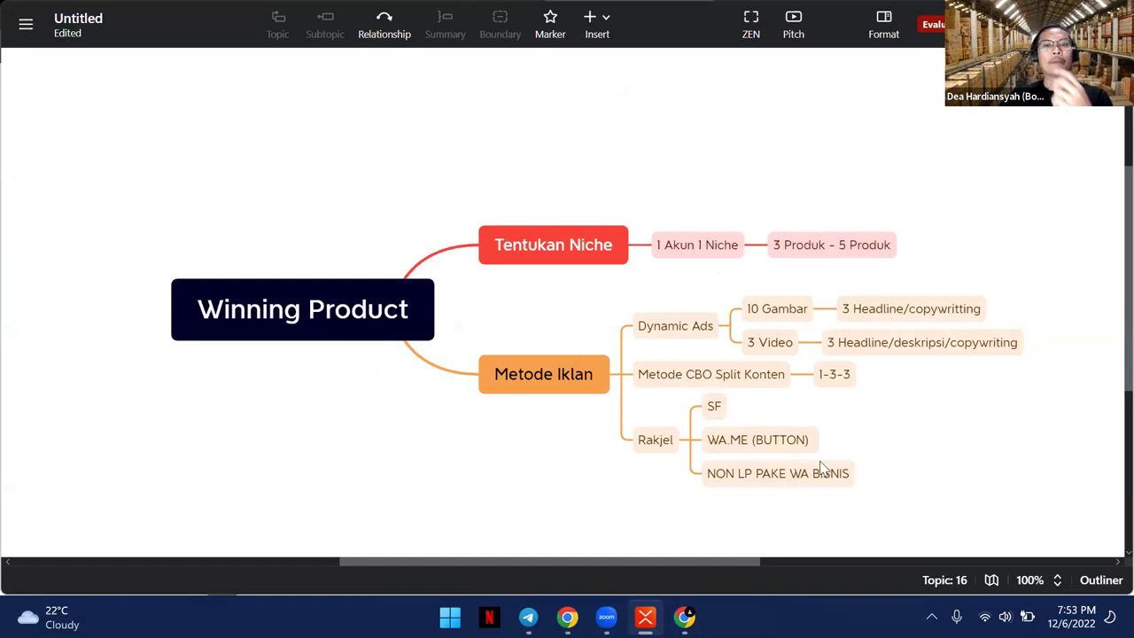
click(684, 616)
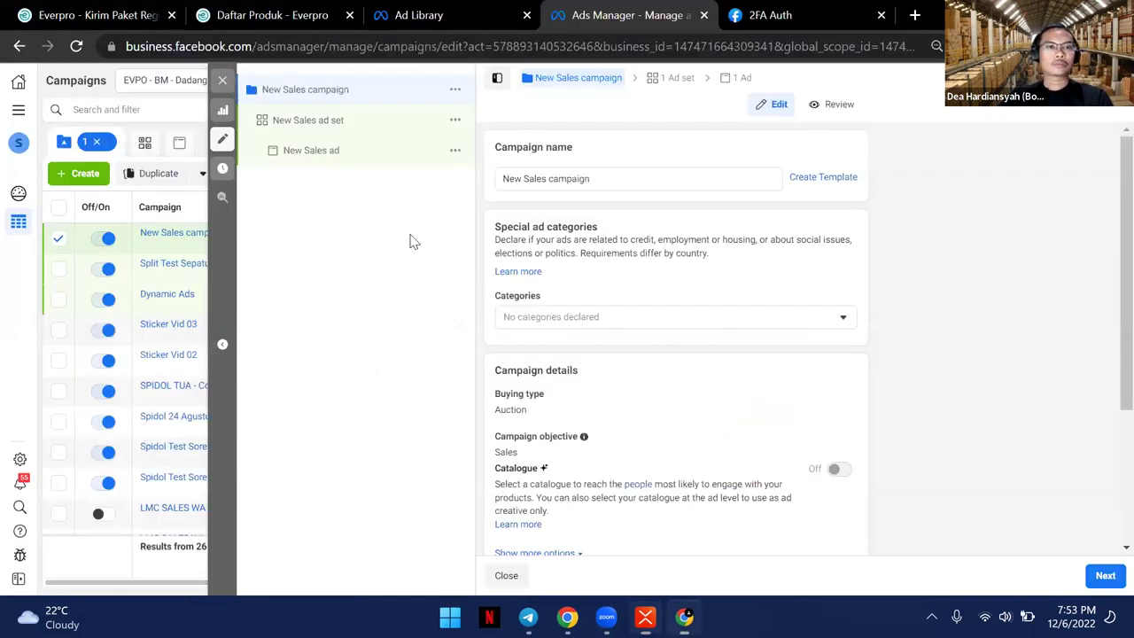
Step: Rename the new sales campaign as "RAKJEL SPLIT"
drag(617, 178, 469, 181)
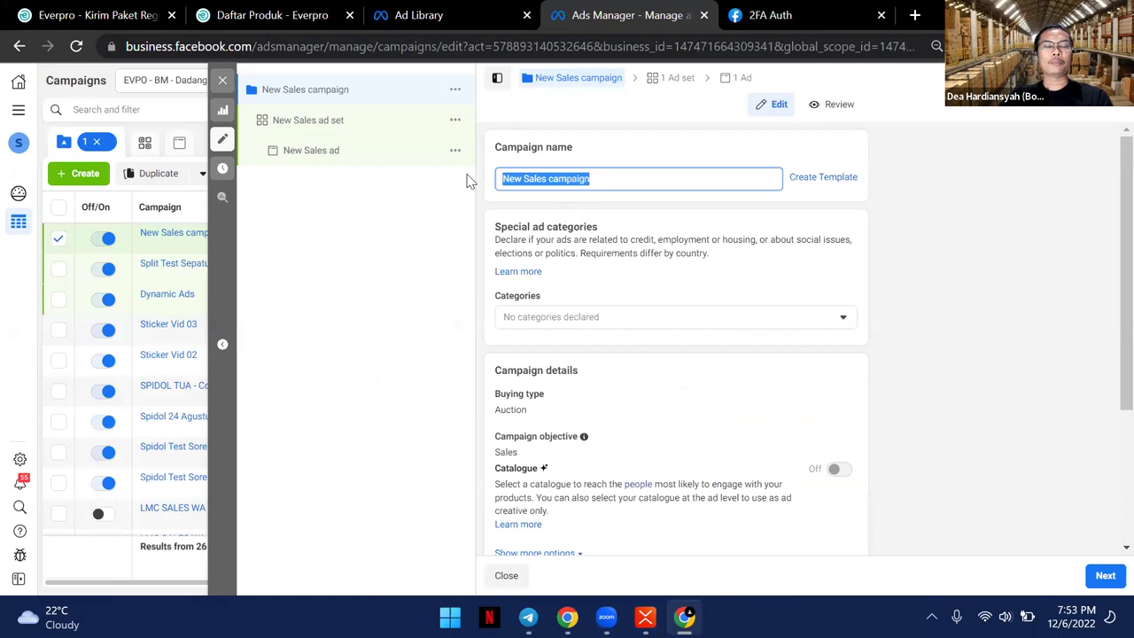
text(RAKJEL SPLIT)
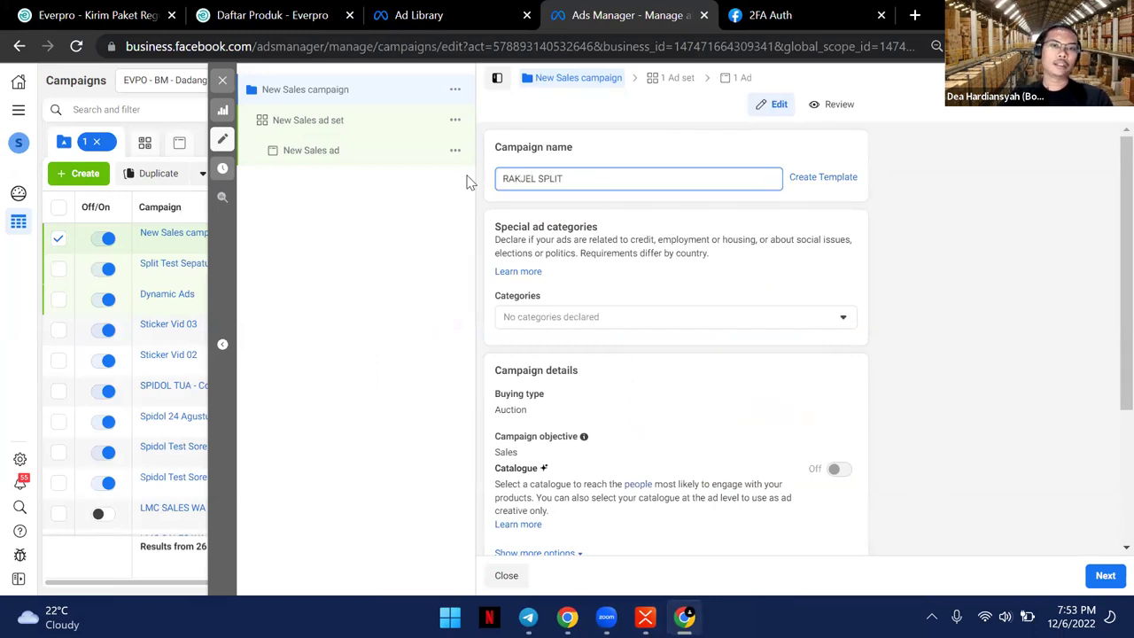
click(620, 220)
Step: Turn on Advantage campaign budget for the RAKJEL SPLIT campaign with a daily budget of Rp200,000
scroll(667, 271, down, 2)
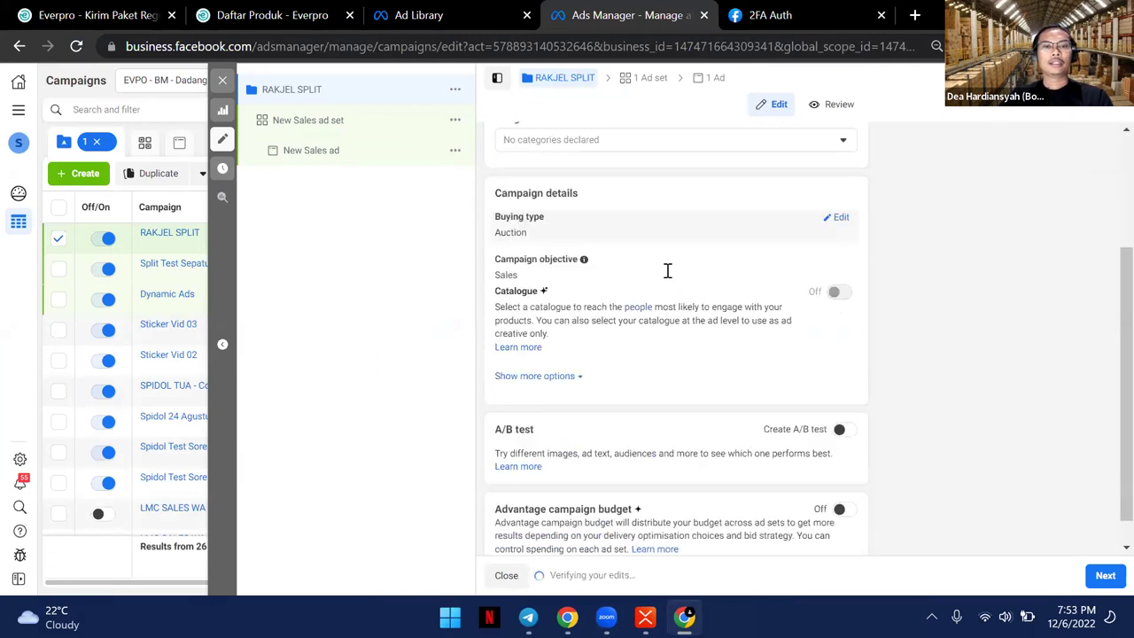
scroll(684, 284, up, 2)
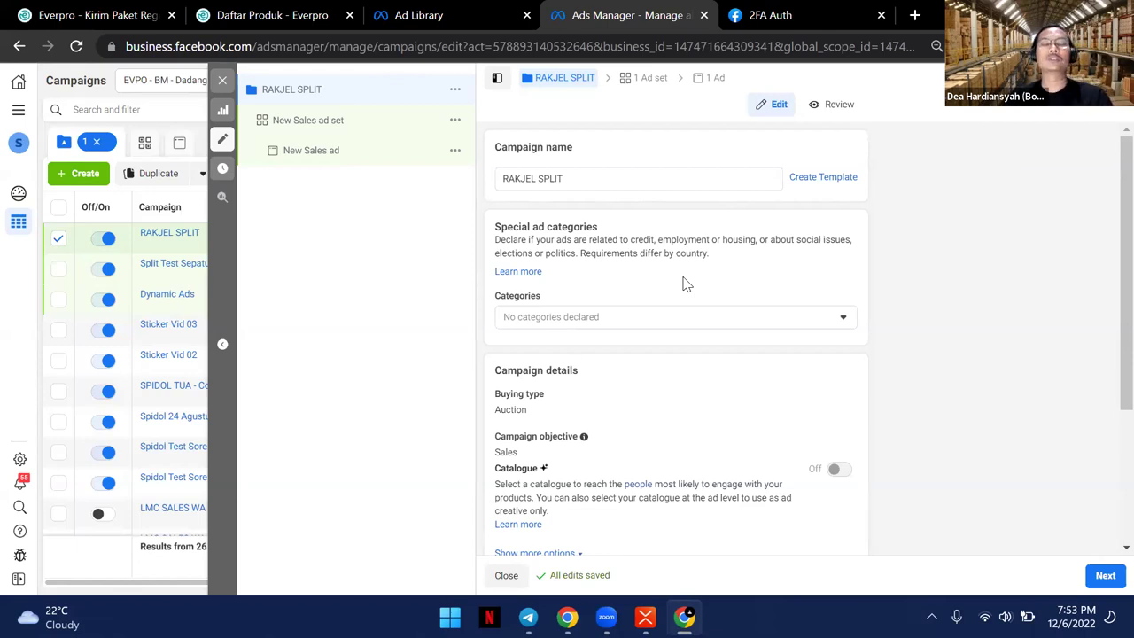
scroll(673, 279, down, 3)
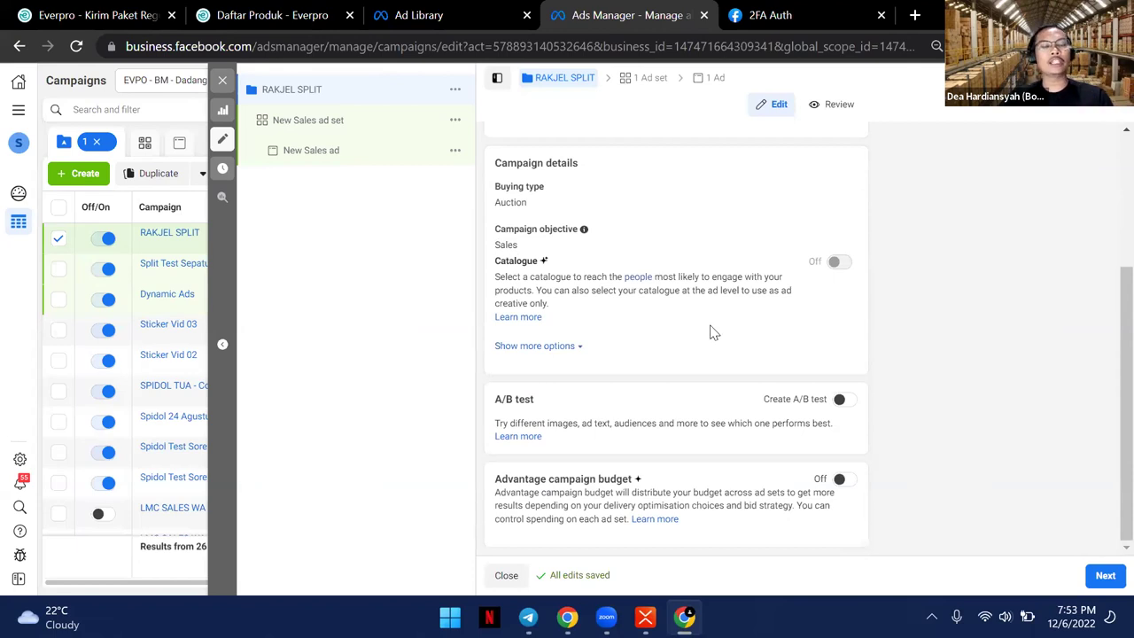
scroll(744, 301, up, 3)
scroll(771, 324, down, 3)
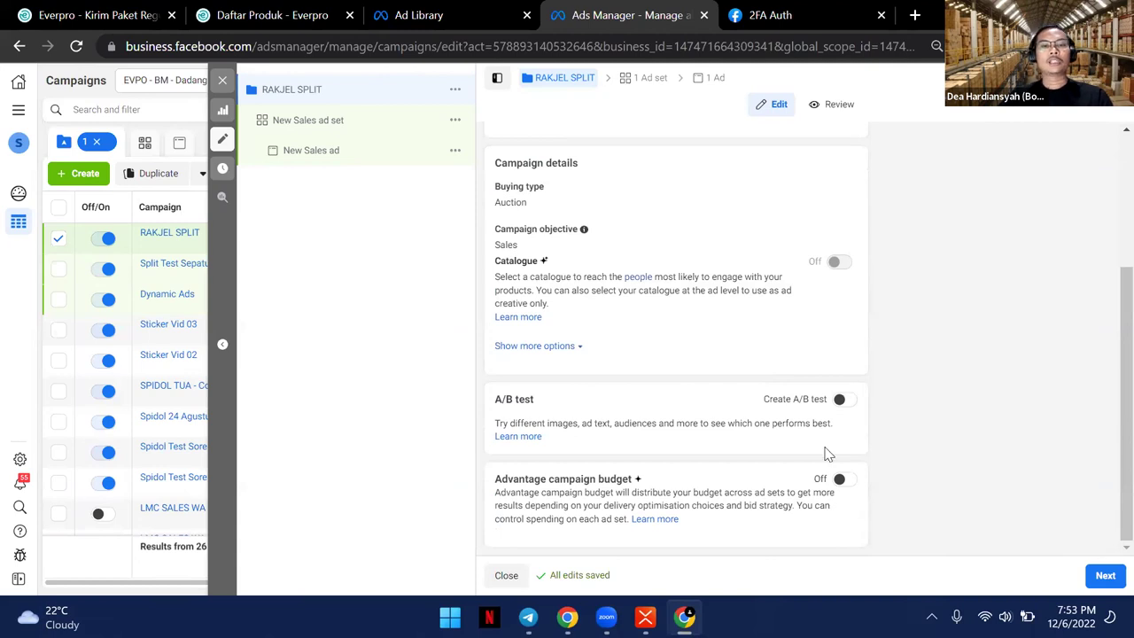
click(843, 480)
scroll(818, 360, down, 3)
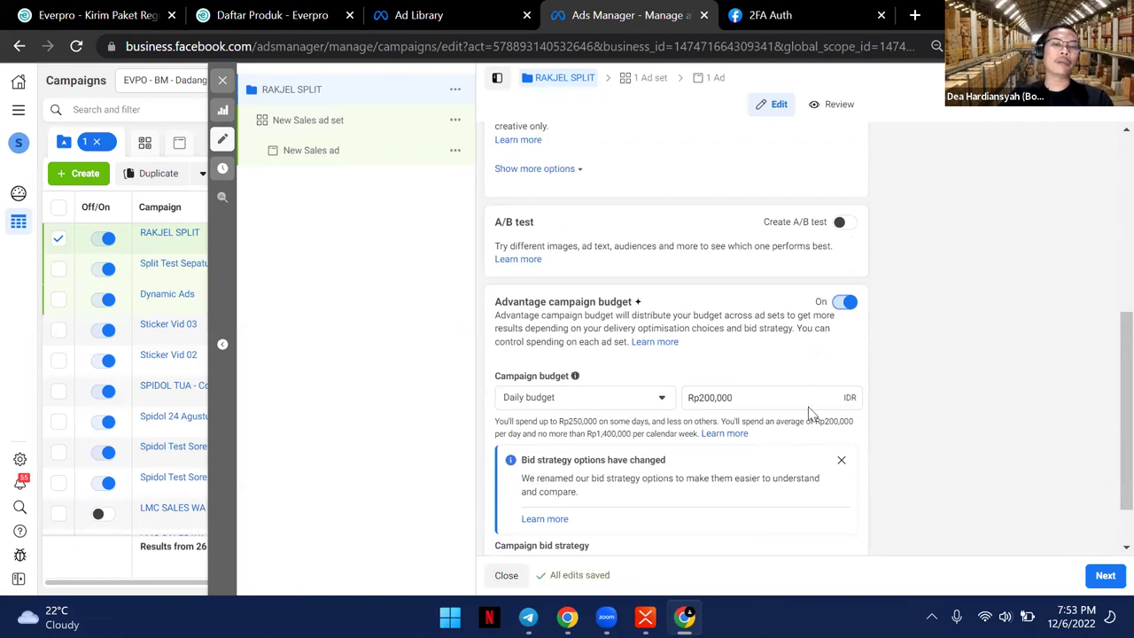
click(704, 397)
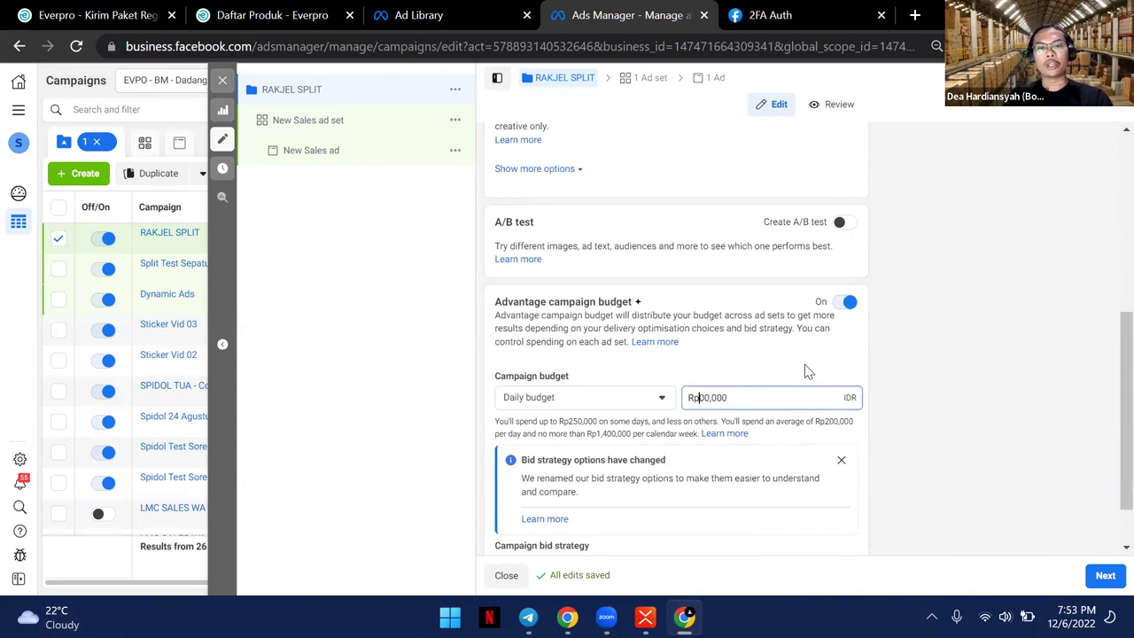
text(2)
click(940, 387)
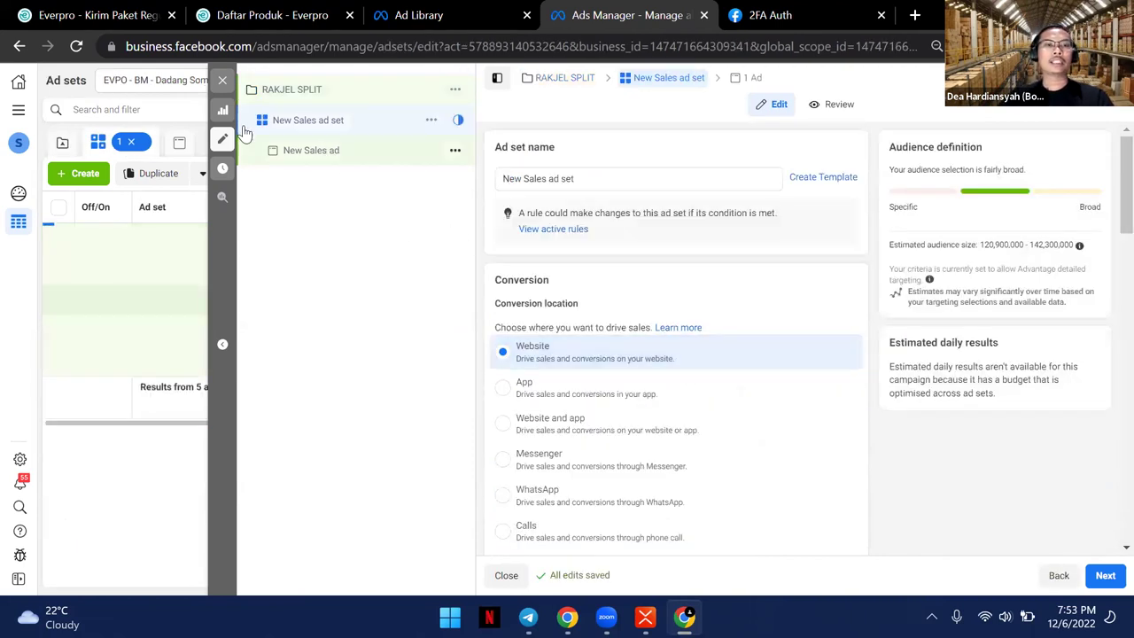
Step: Rename the ad set in the RAKJEL SPLIT campaign as "Sepatu A"
drag(581, 182, 485, 186)
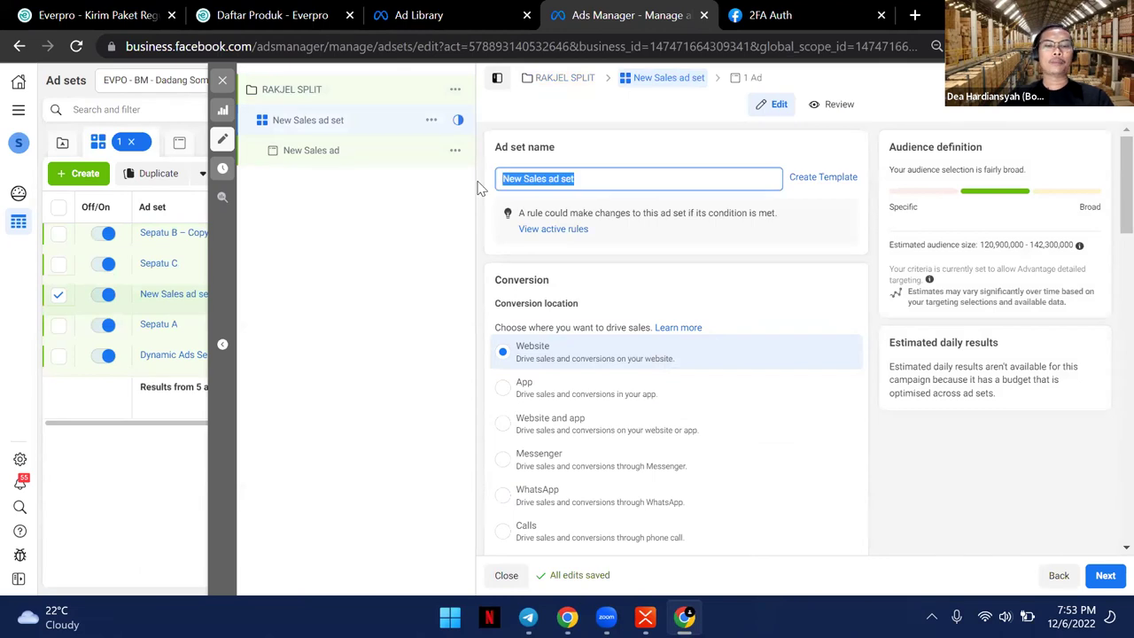
text(Sepatu A)
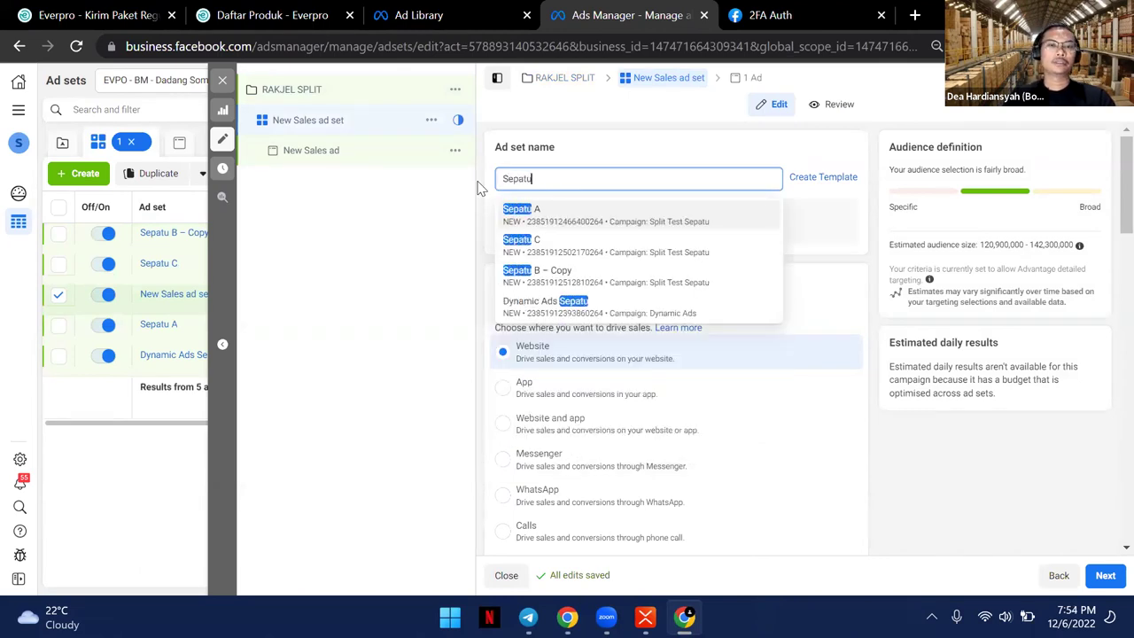
click(433, 242)
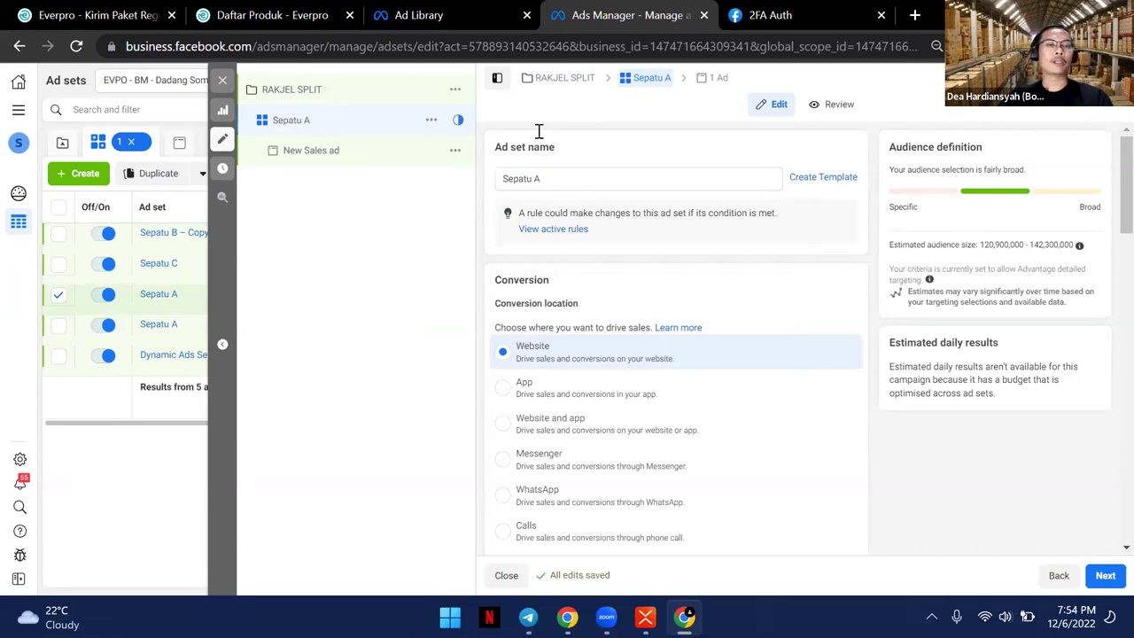
Step: Open the ad under the Sepatu A ad set and rename it as "SF"
click(338, 149)
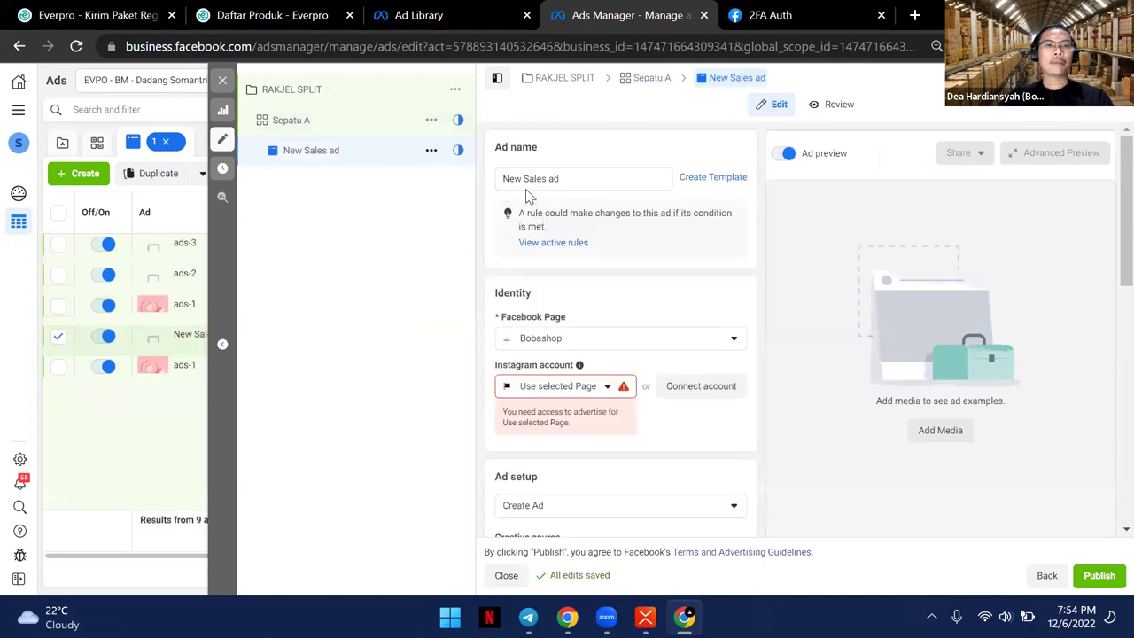
drag(558, 178, 486, 186)
text(AS)
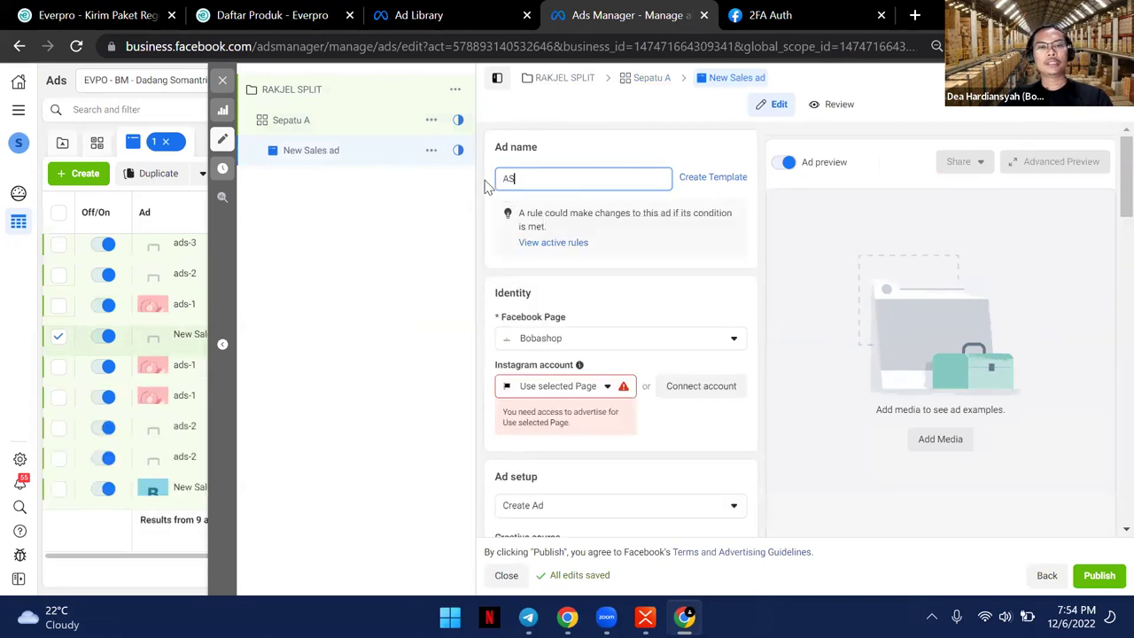
key(BackSpace)
key(BackSpace)
text(SF)
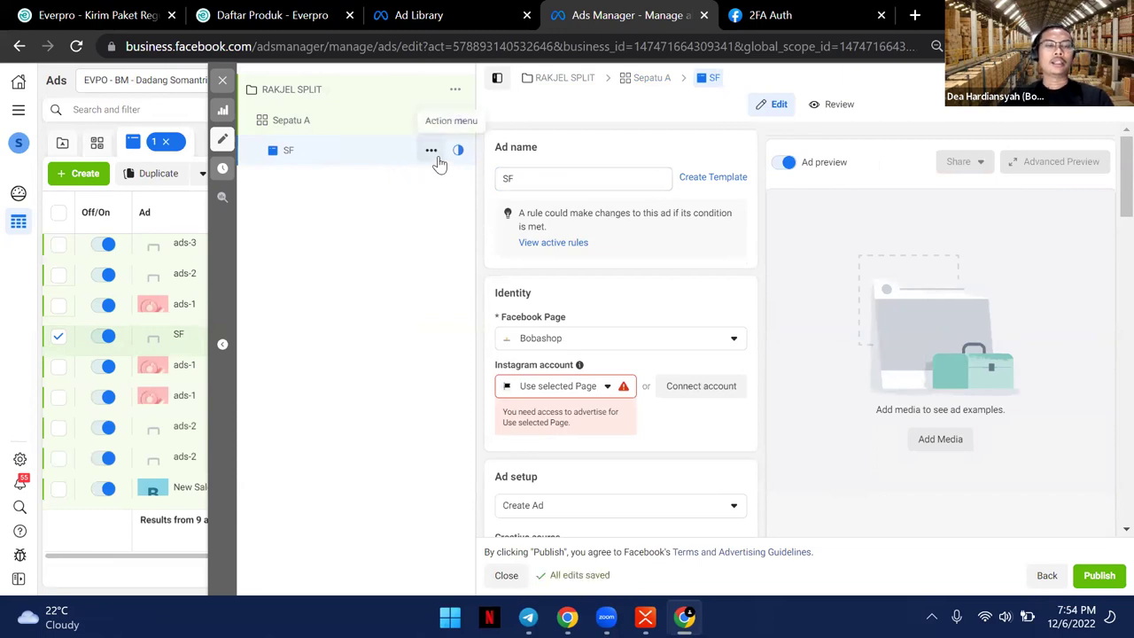
Step: Review the SF ad's setup and creative settings, and duplicate the ad within the Sepatu A ad set
scroll(622, 307, down, 4)
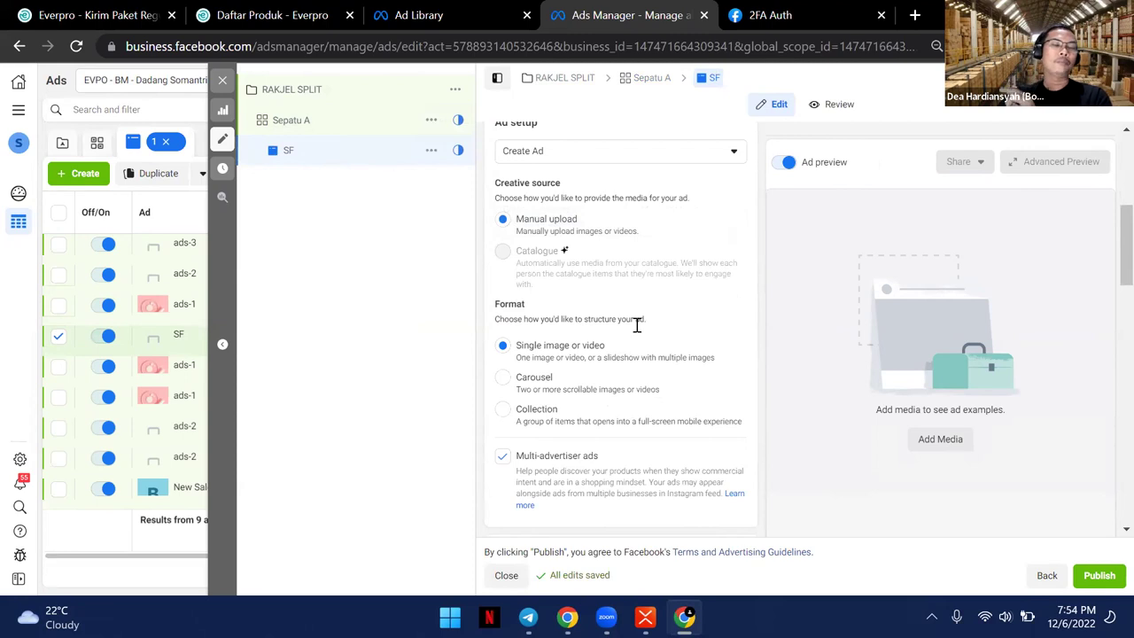
mouse_move(657, 276)
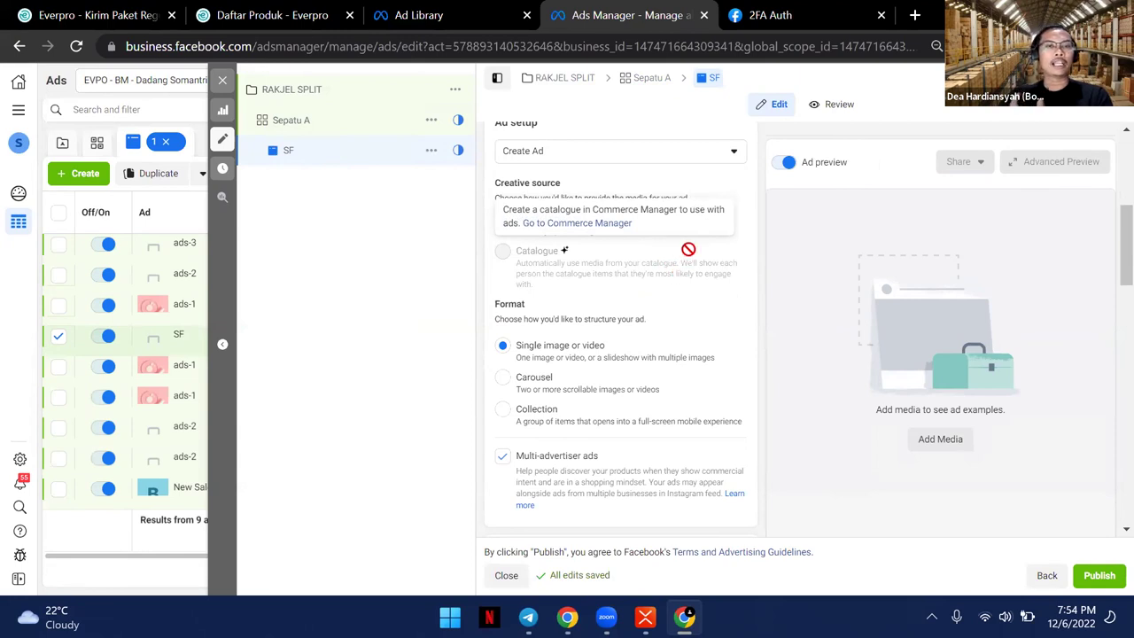
click(431, 151)
scroll(685, 359, down, 5)
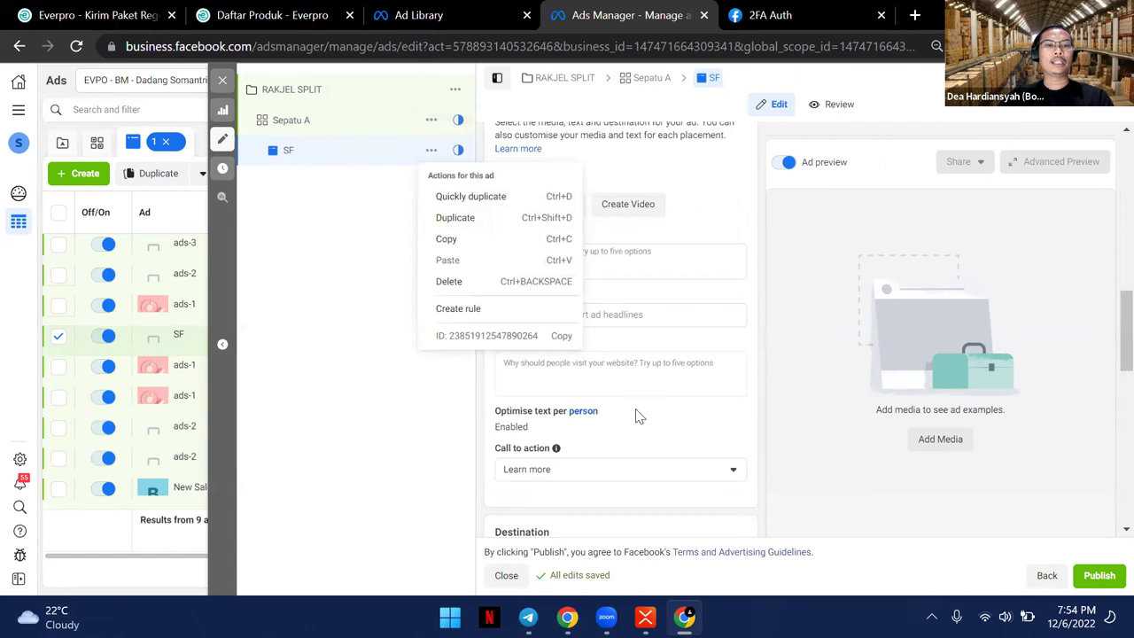
click(664, 408)
scroll(587, 351, down, 4)
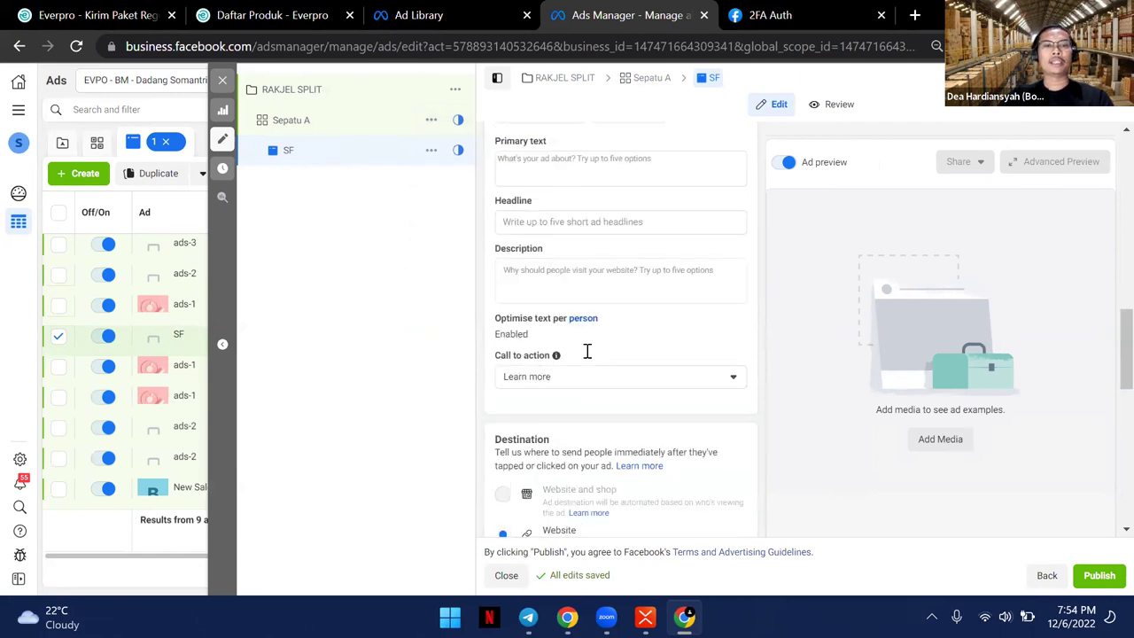
click(430, 150)
click(453, 202)
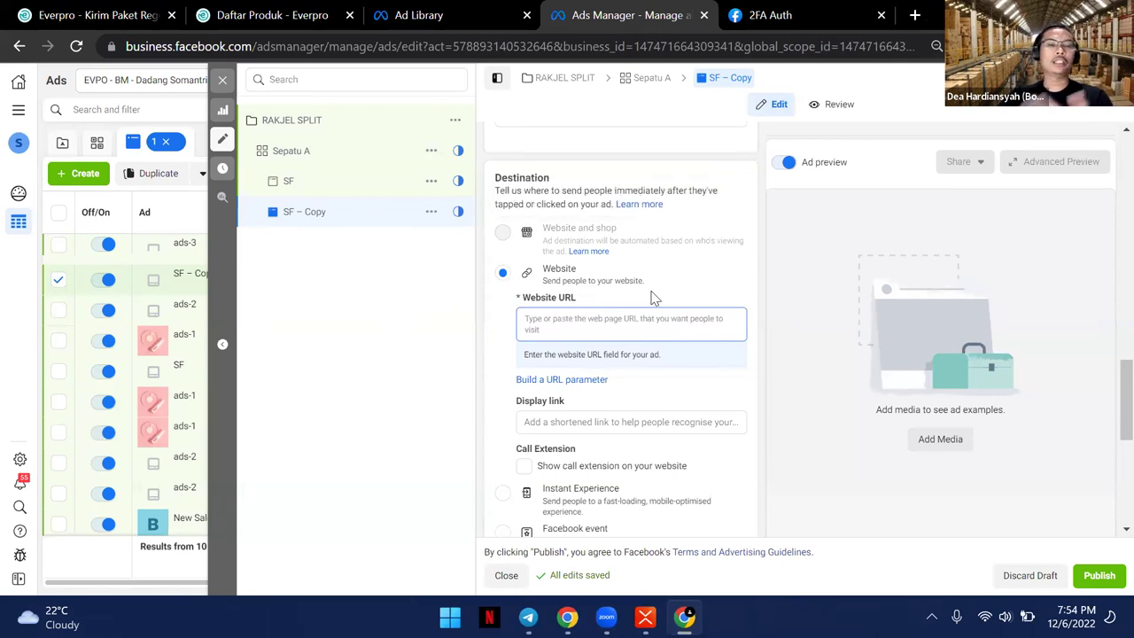
Step: Check the destination settings of the SF copy and rename the ad as "BUTTON WA"
scroll(645, 304, down, 2)
scroll(640, 303, up, 1)
scroll(641, 304, up, 1)
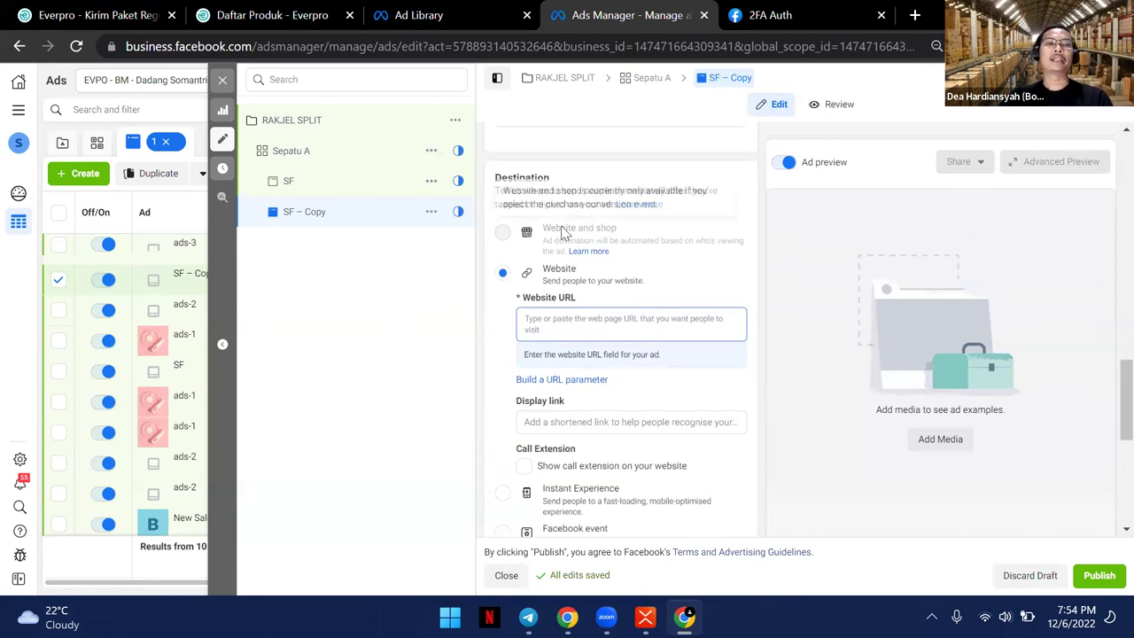
scroll(522, 300, up, 1)
scroll(571, 243, up, 5)
scroll(560, 224, up, 5)
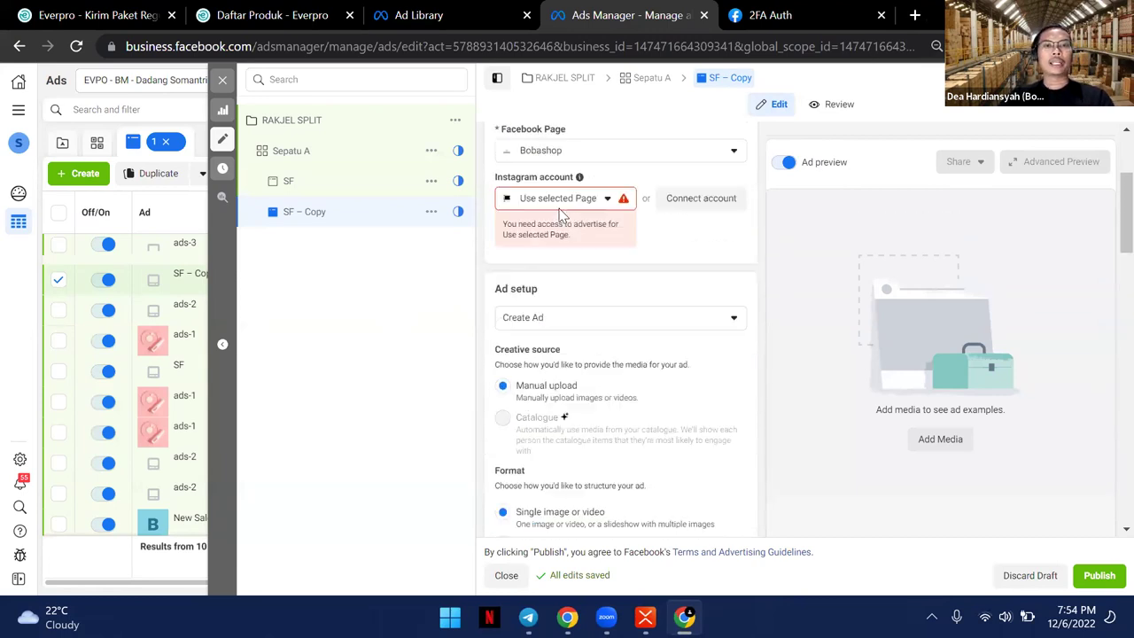
drag(569, 180, 493, 191)
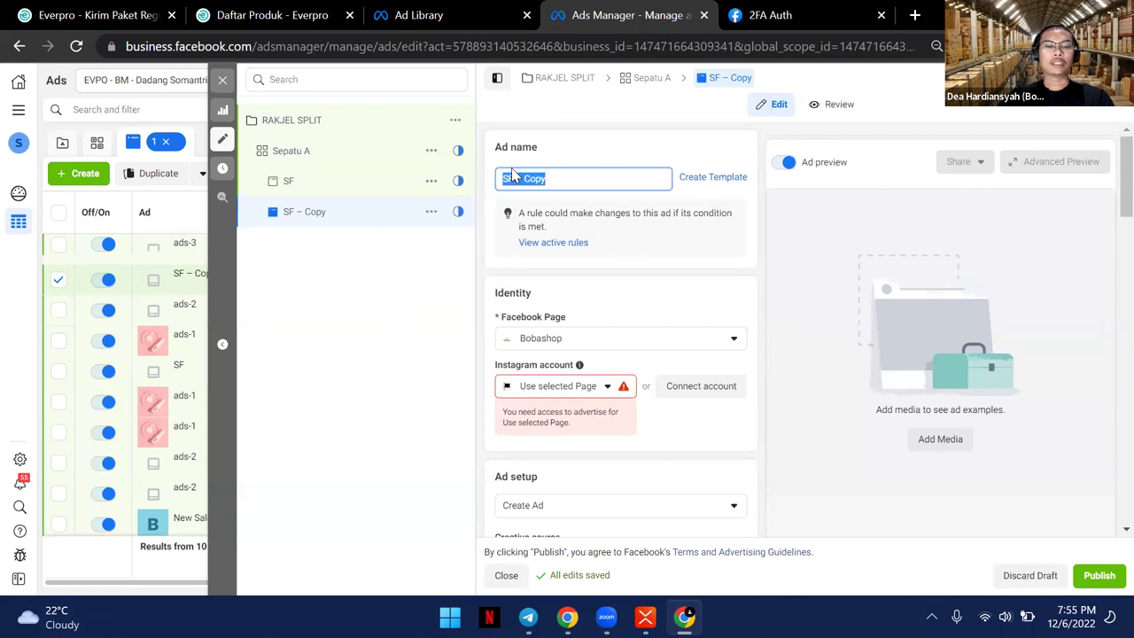
text(BOTO)
text(N WA)
click(558, 149)
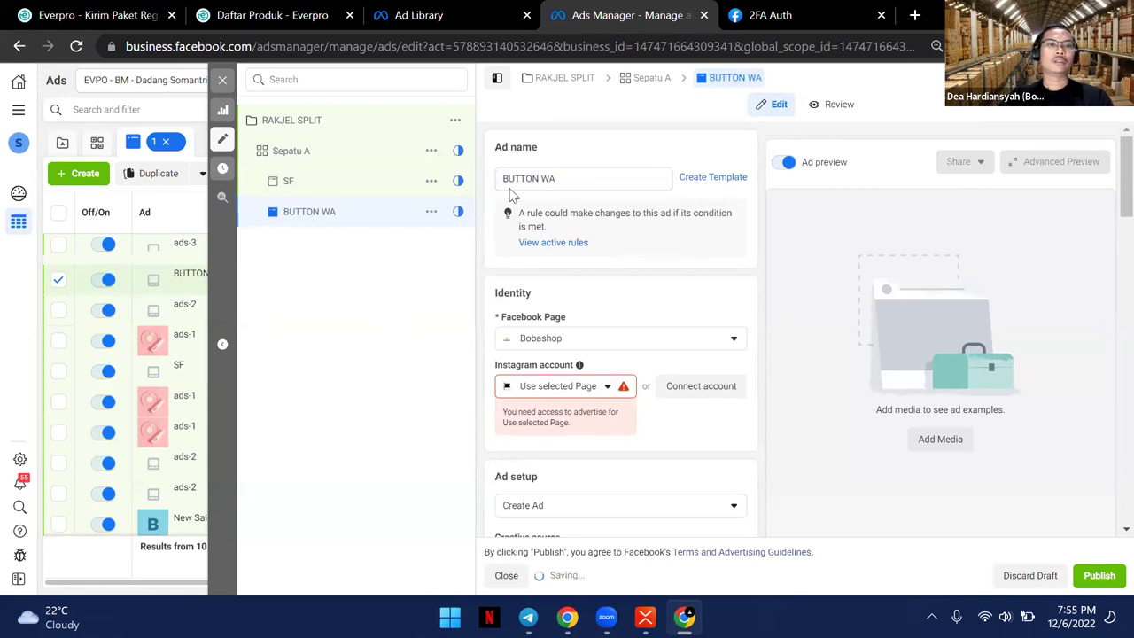
Step: Duplicate the BUTTON WA ad within the Sepatu A ad set
click(431, 211)
click(568, 294)
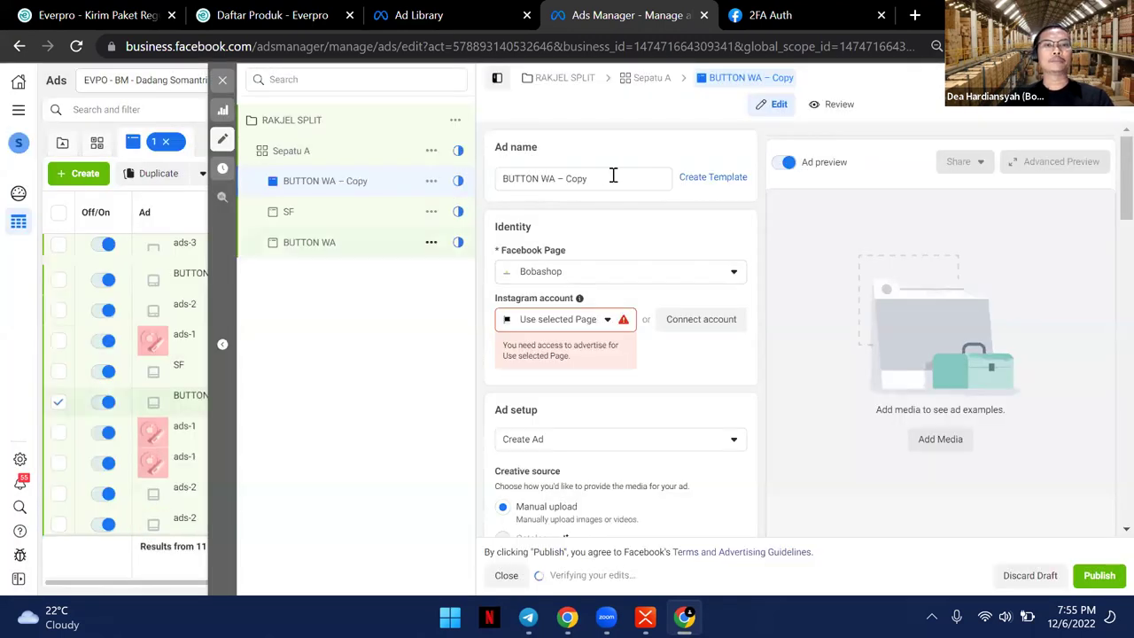
Step: Rename the BUTTON WA copy under the Sepatu A ad set as "NON LP"
drag(613, 175, 495, 186)
key(BackSpace)
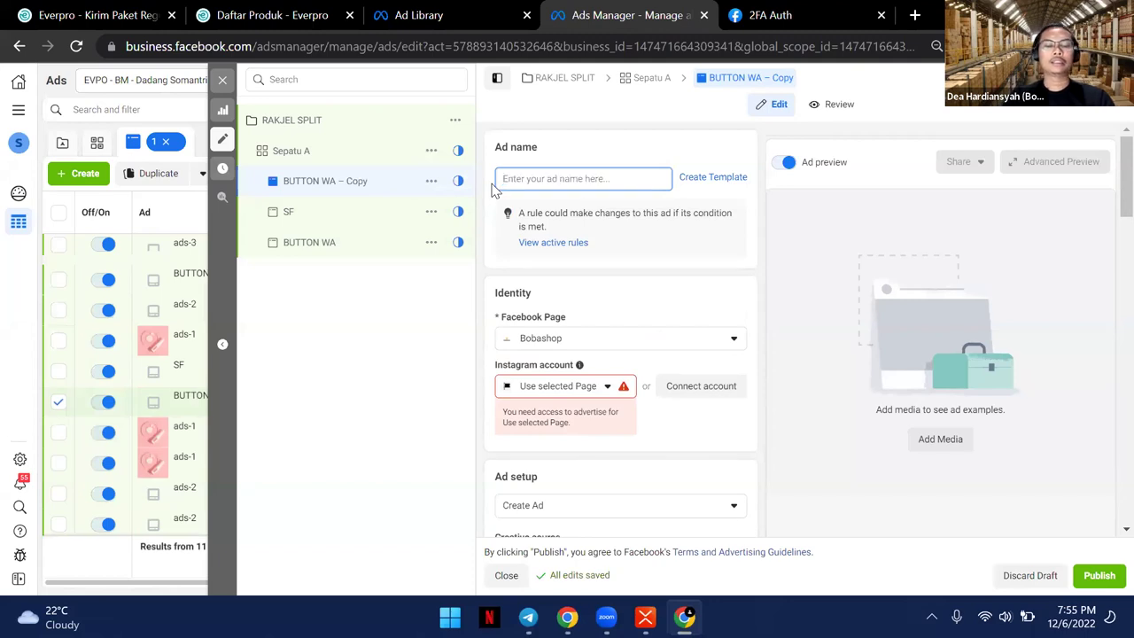
text(NON L)
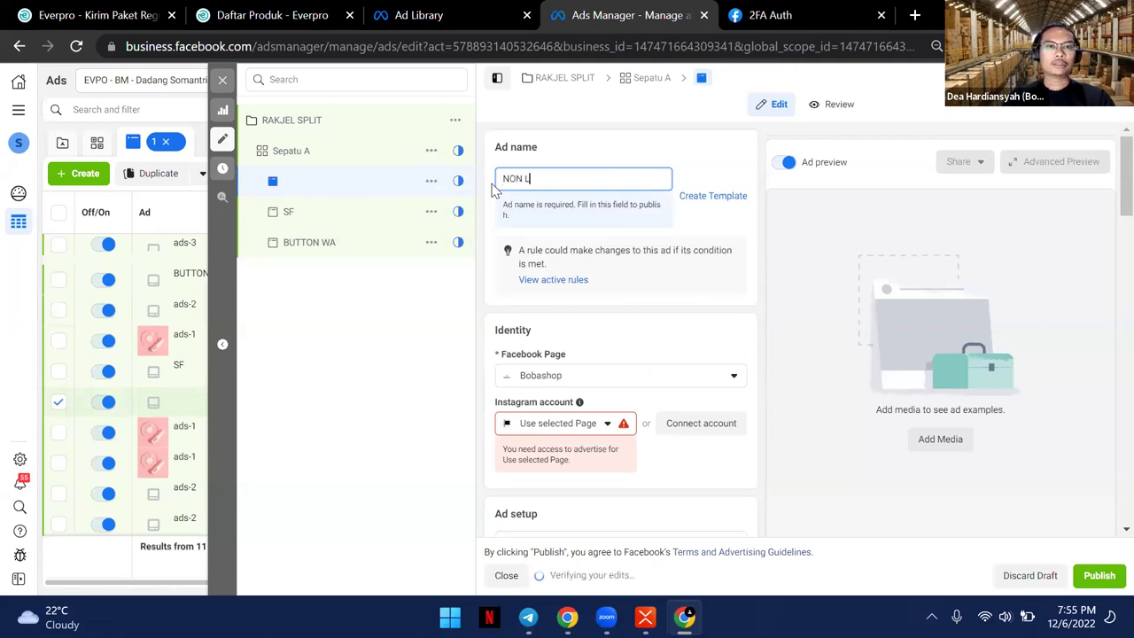
text(P)
click(576, 157)
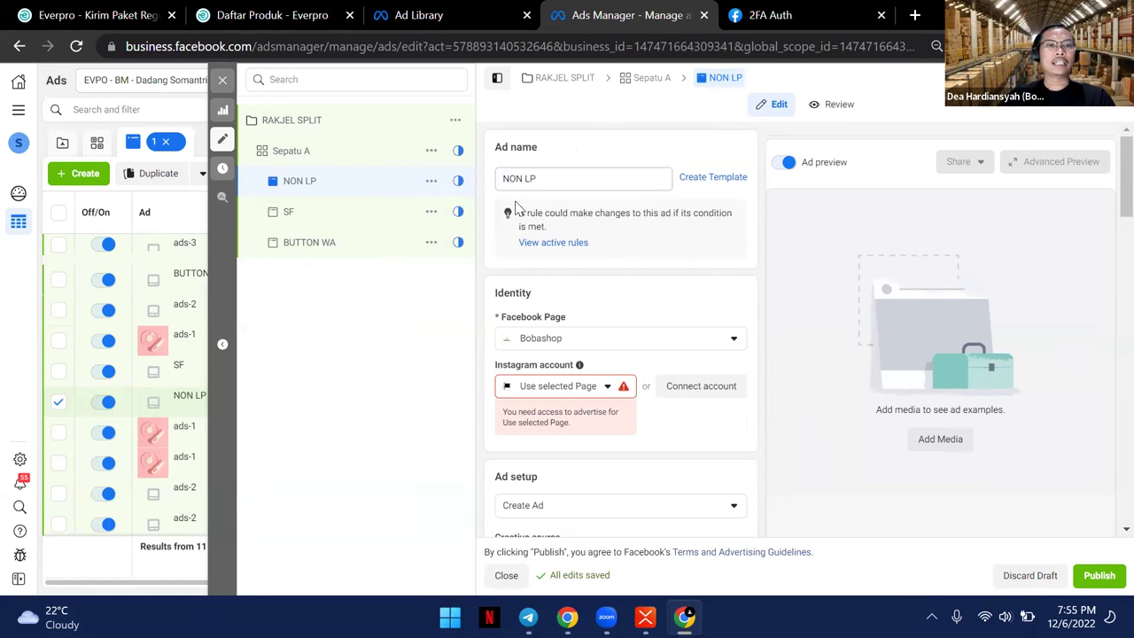
scroll(660, 251, down, 5)
scroll(619, 248, up, 4)
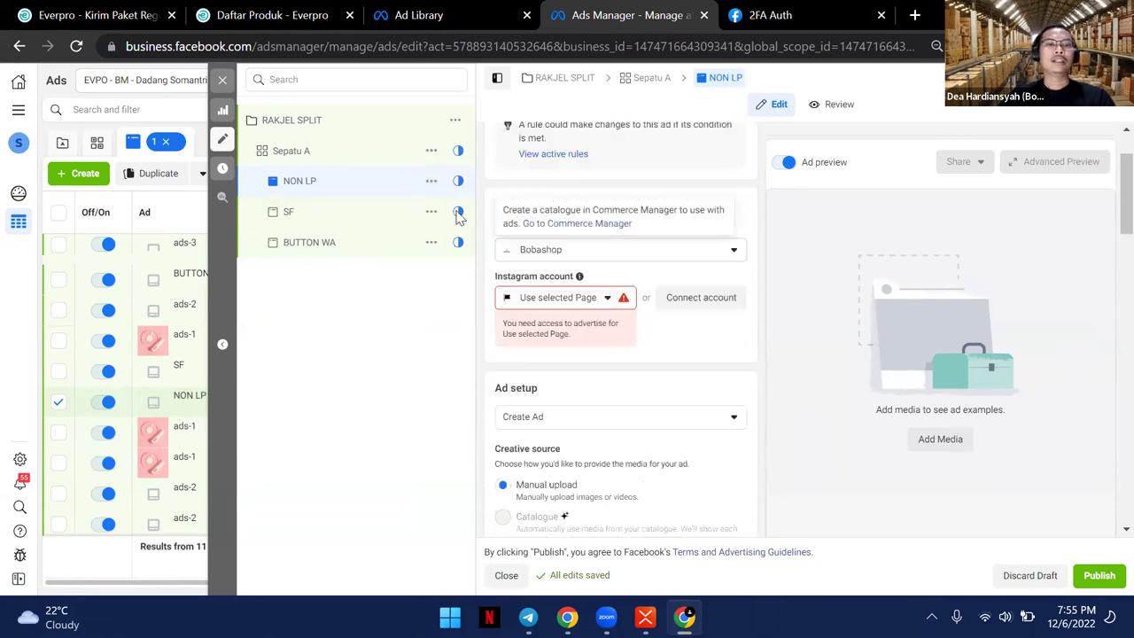
Step: Set the Sepatu A ad set's conversion location to WhatsApp, using the Bobashop page from Flores.Co
click(337, 157)
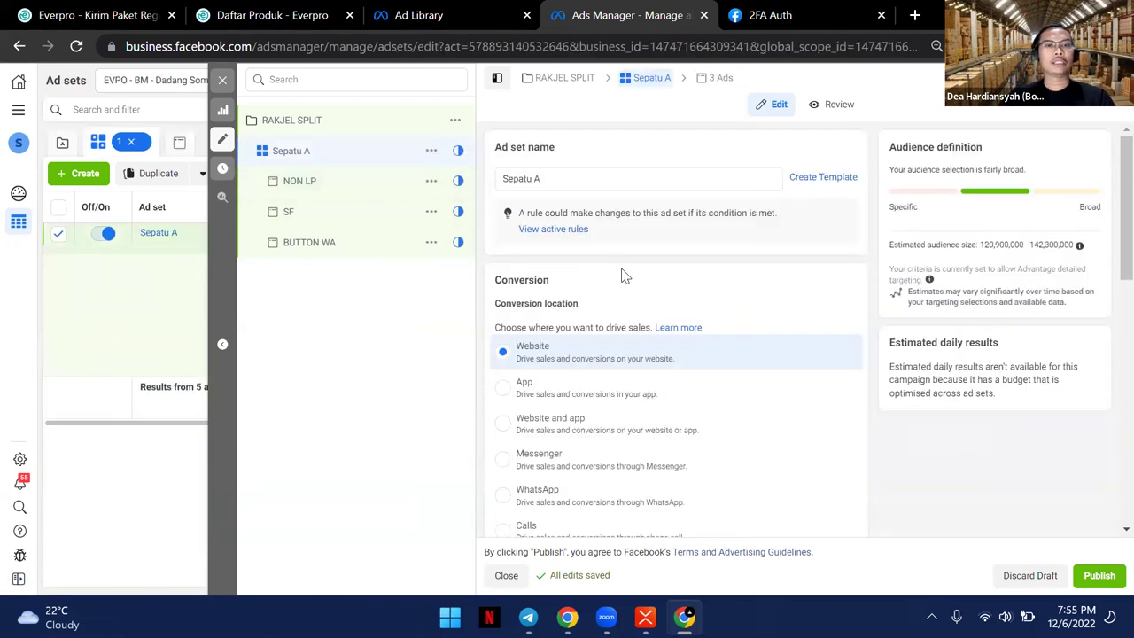
scroll(624, 277, down, 2)
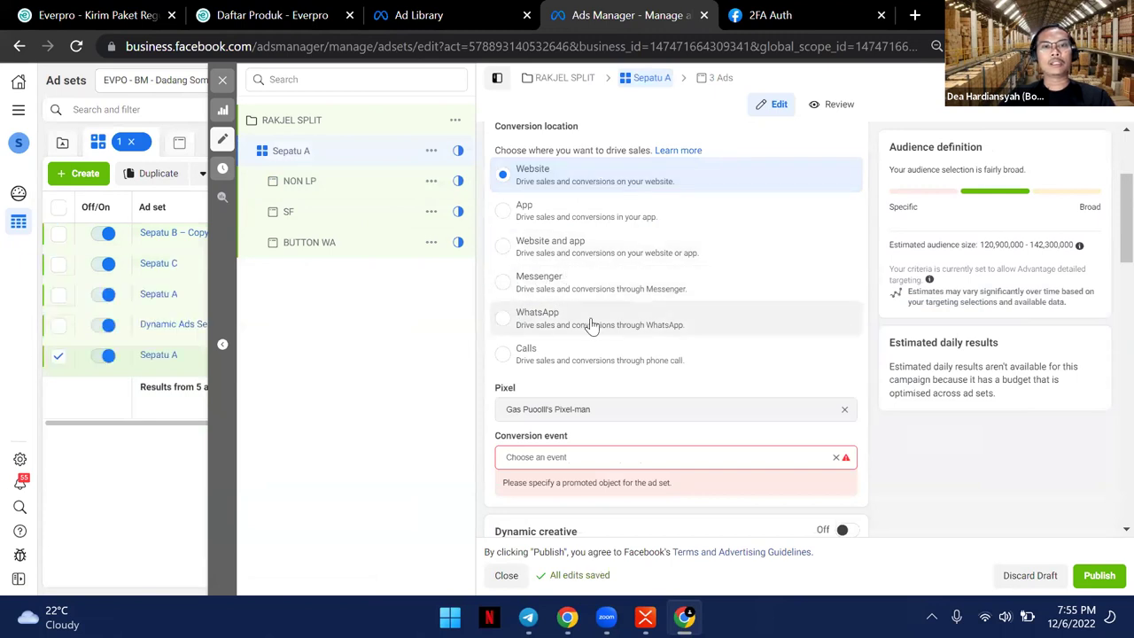
click(659, 321)
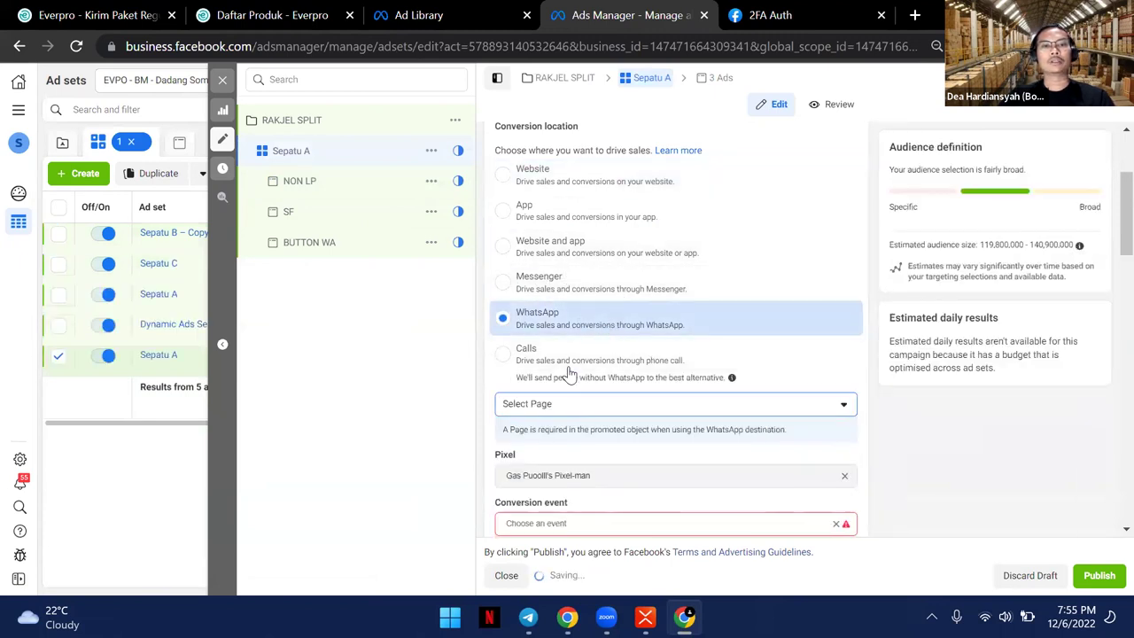
click(597, 403)
scroll(673, 336, down, 2)
click(591, 289)
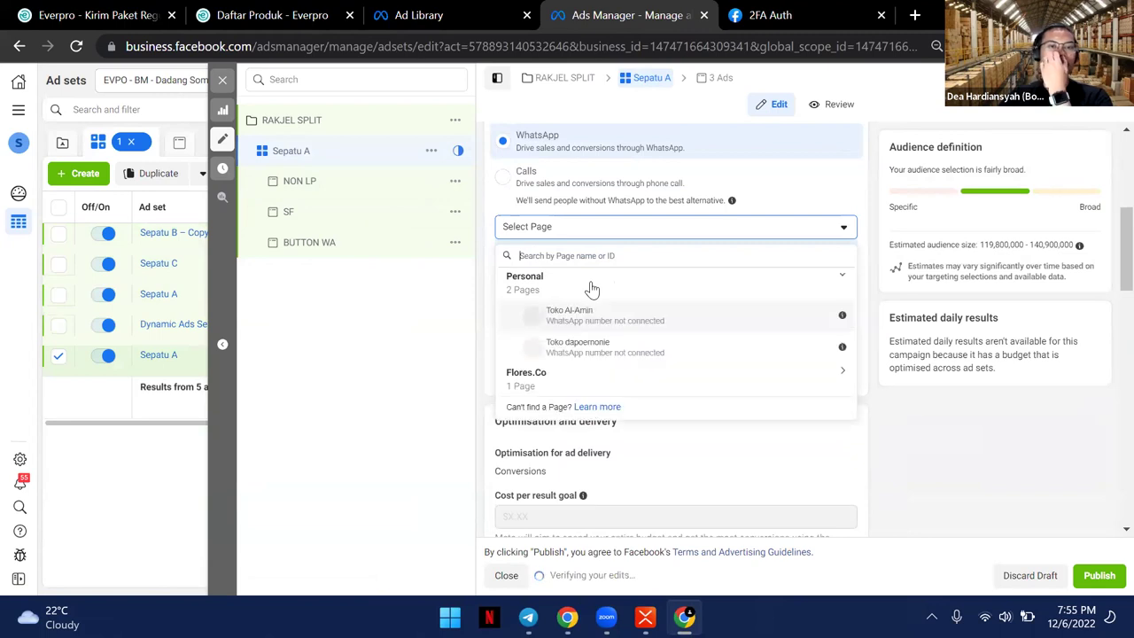
click(600, 377)
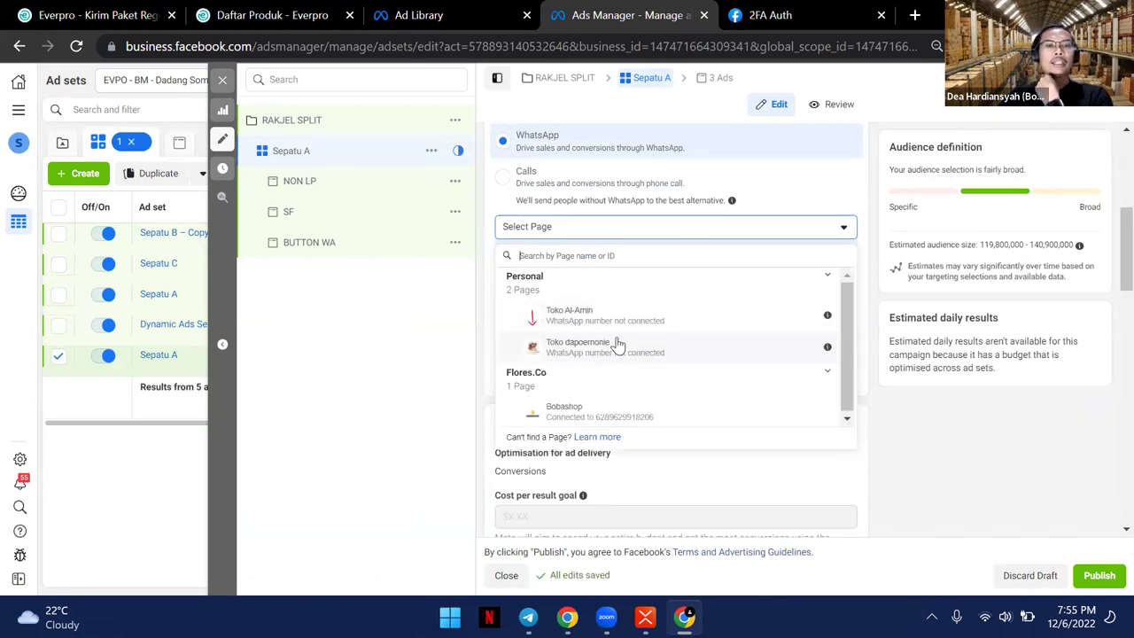
click(608, 412)
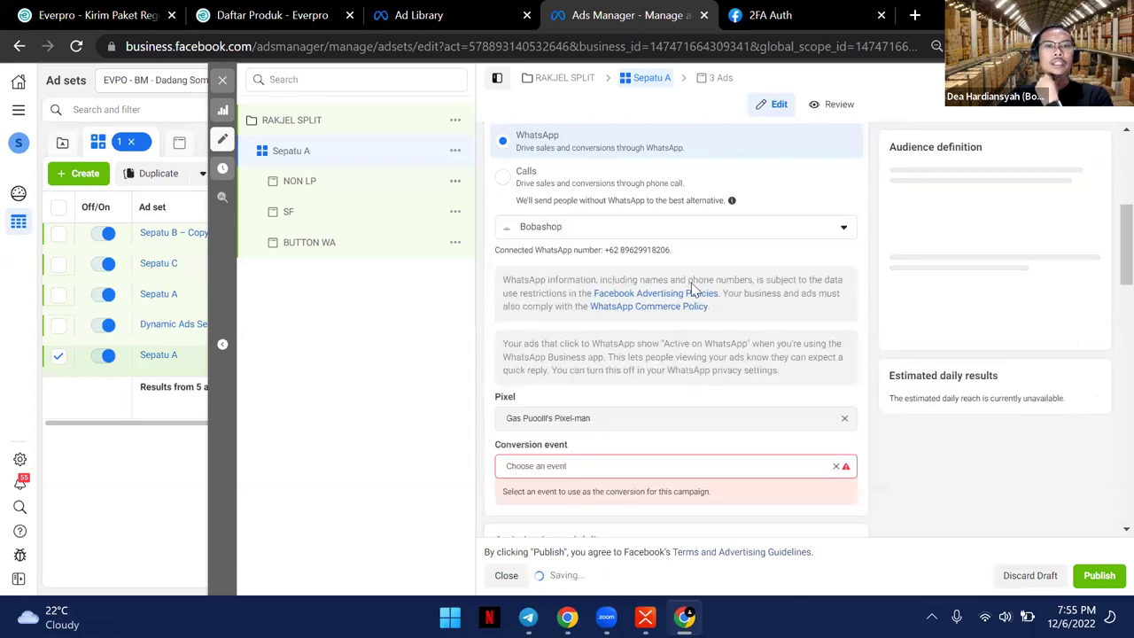
drag(605, 250, 688, 256)
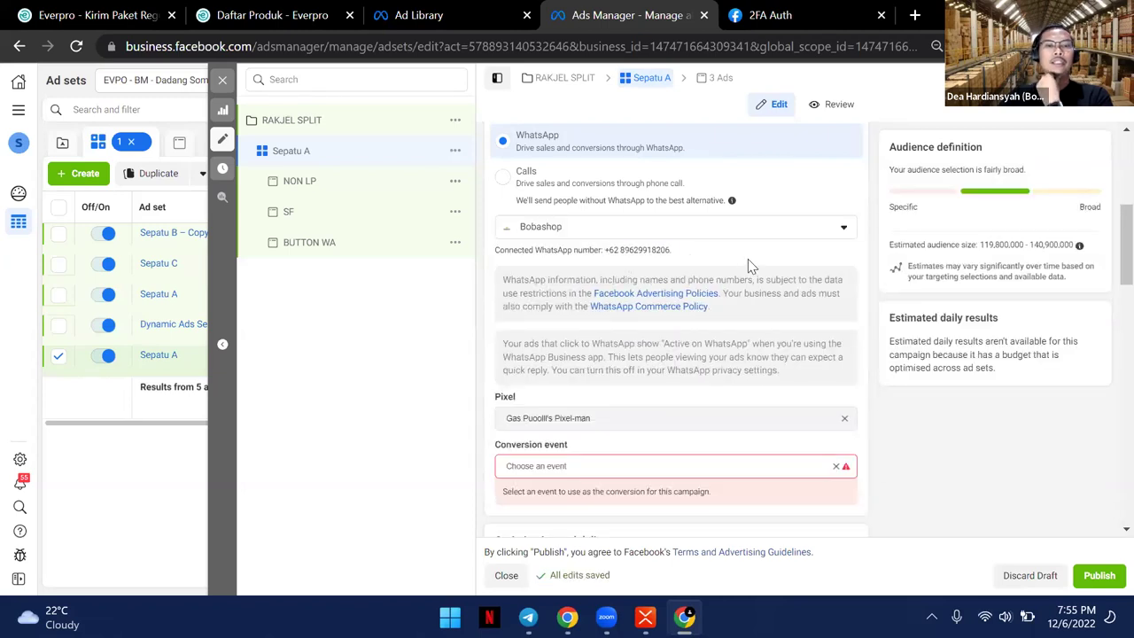
scroll(699, 329, down, 2)
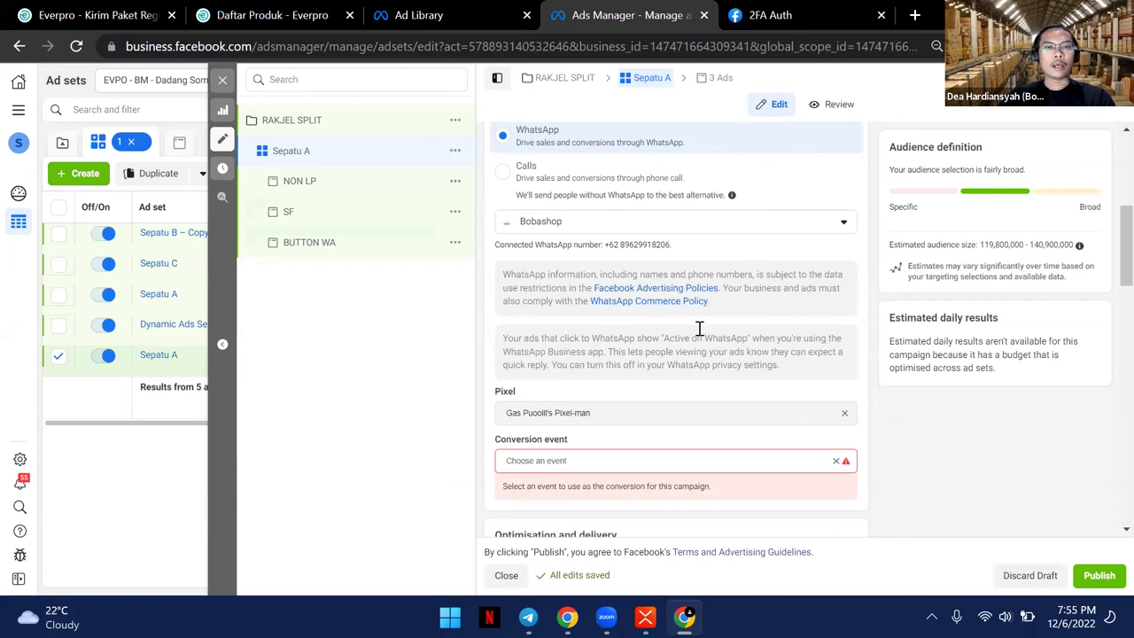
scroll(576, 328, up, 2)
scroll(456, 271, up, 2)
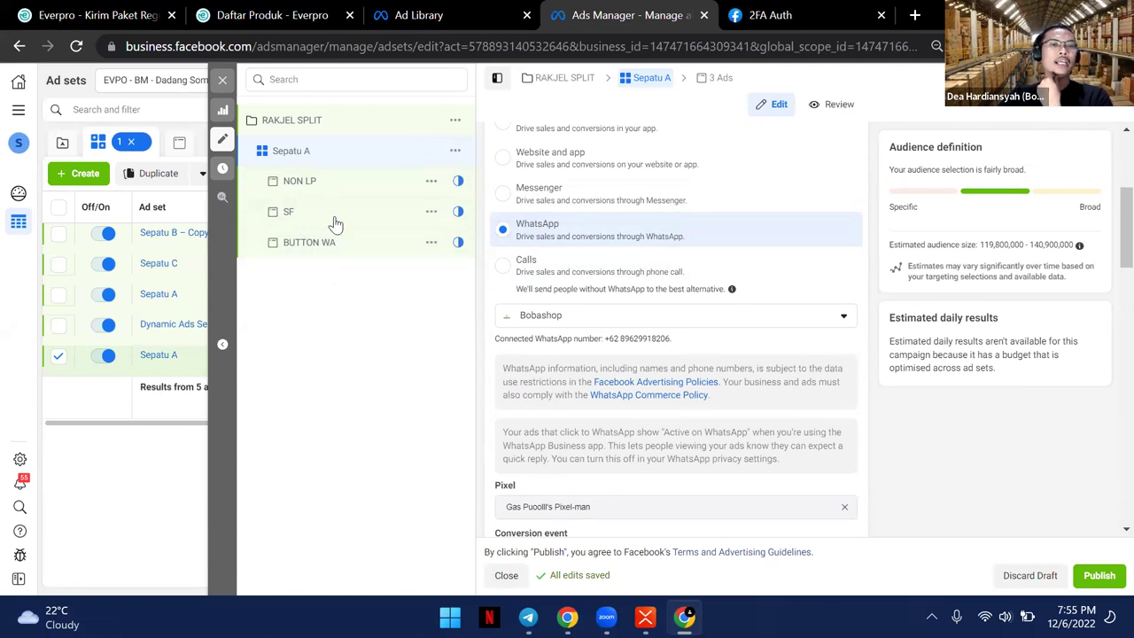
Step: Duplicate the Sepatu A ad set with its ads, and delete the SF ad from the original ad set
click(418, 184)
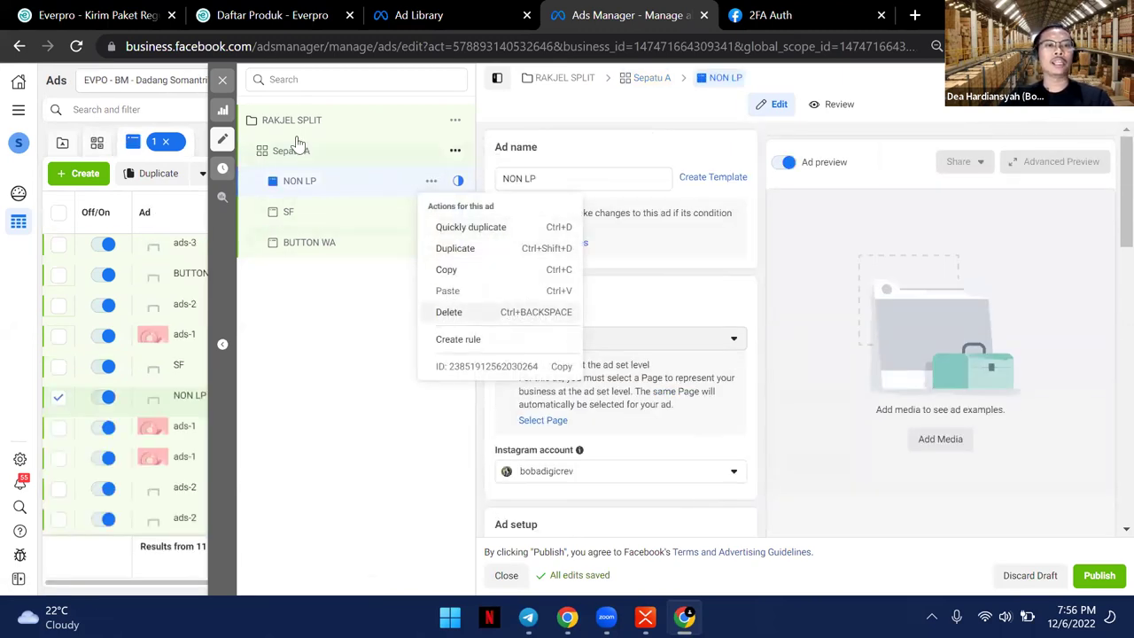
click(321, 163)
click(453, 152)
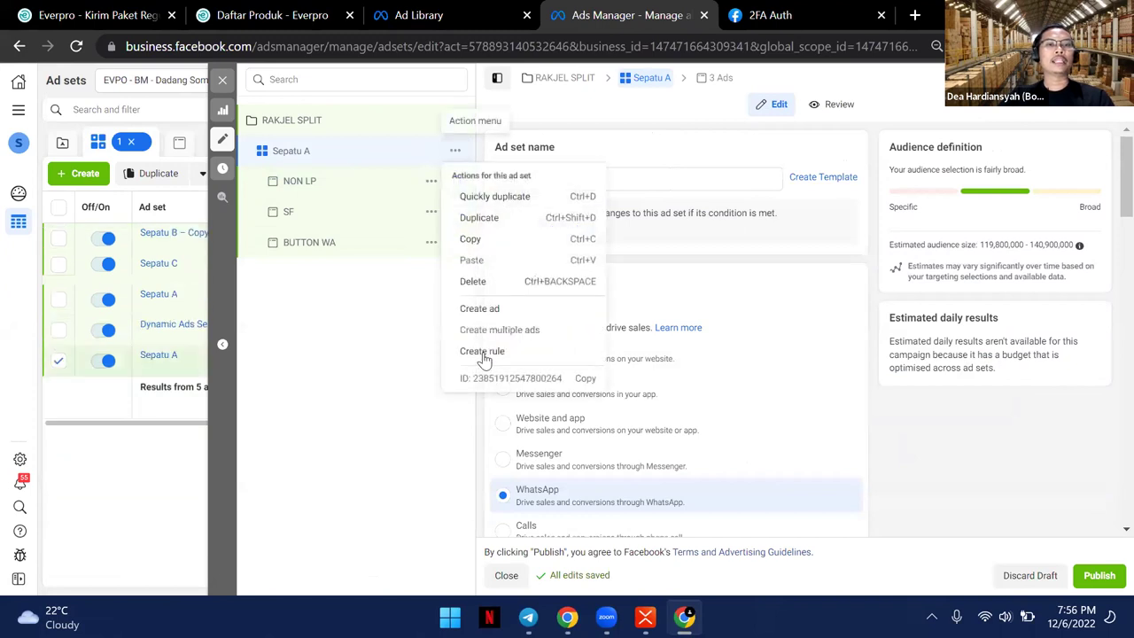
key(ctrl+d)
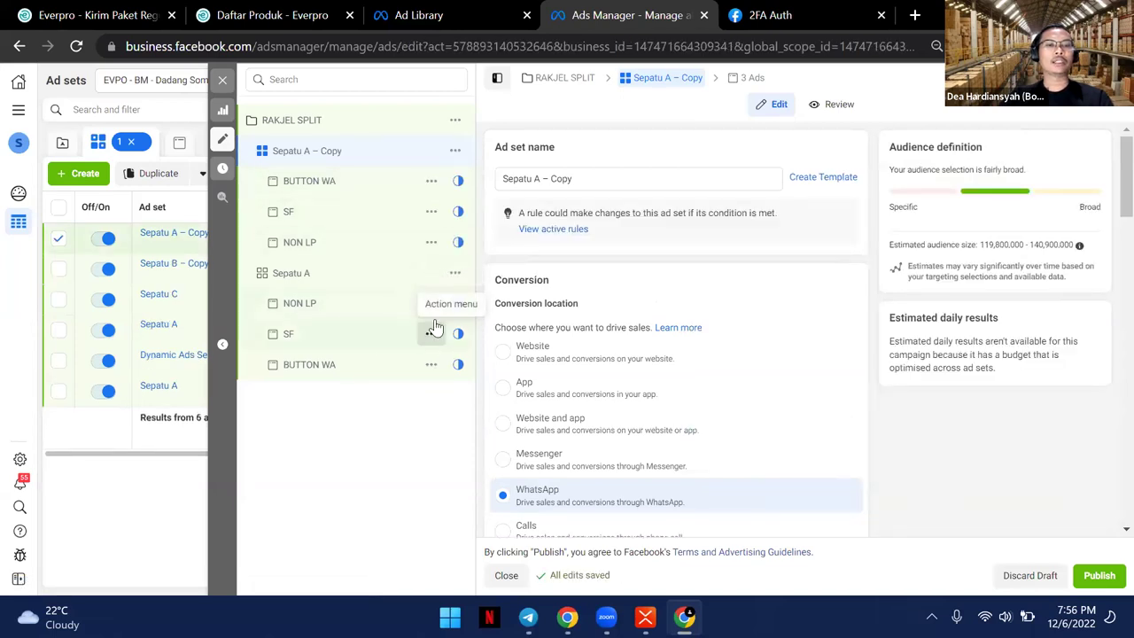
click(471, 464)
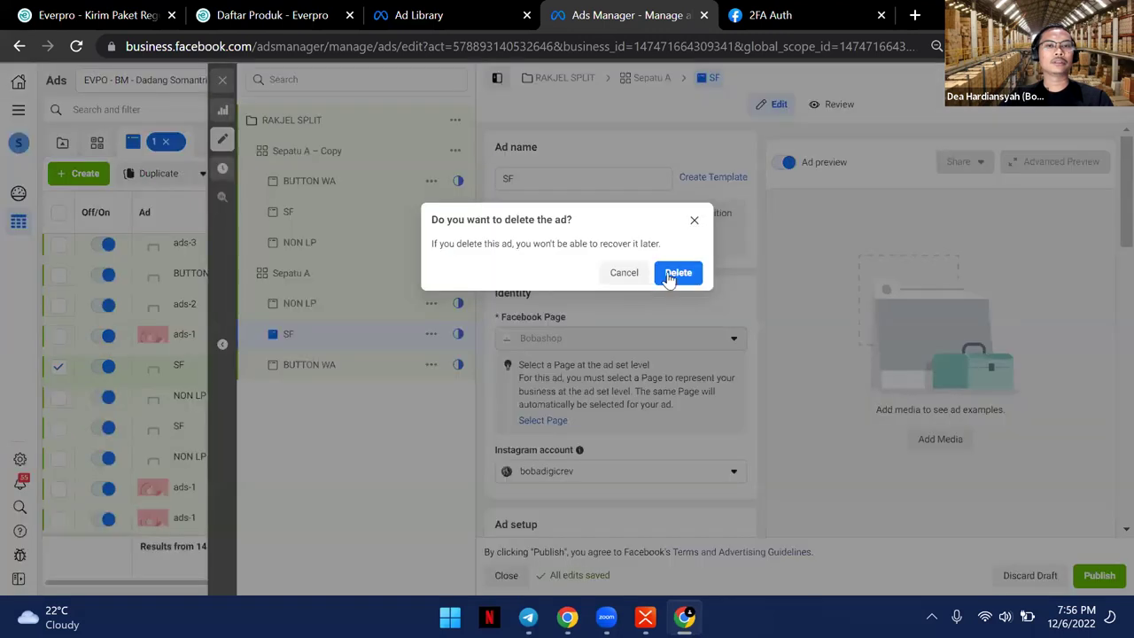
key(Return)
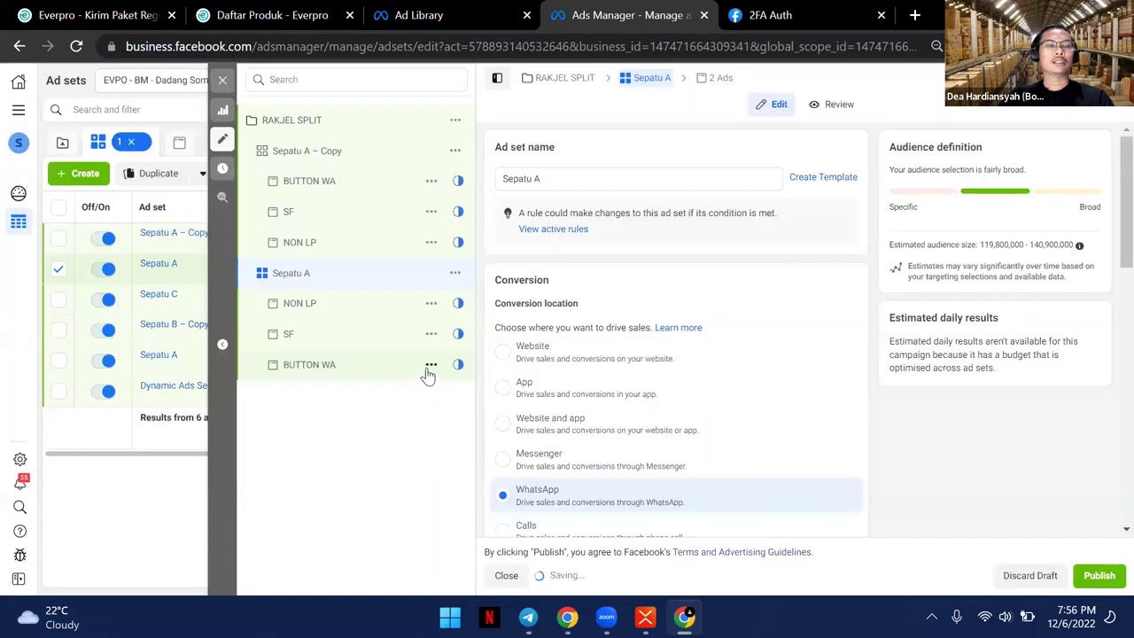
Step: Set the conversion location of the Sepatu A – Copy ad set to Website
click(306, 151)
scroll(632, 240, down, 2)
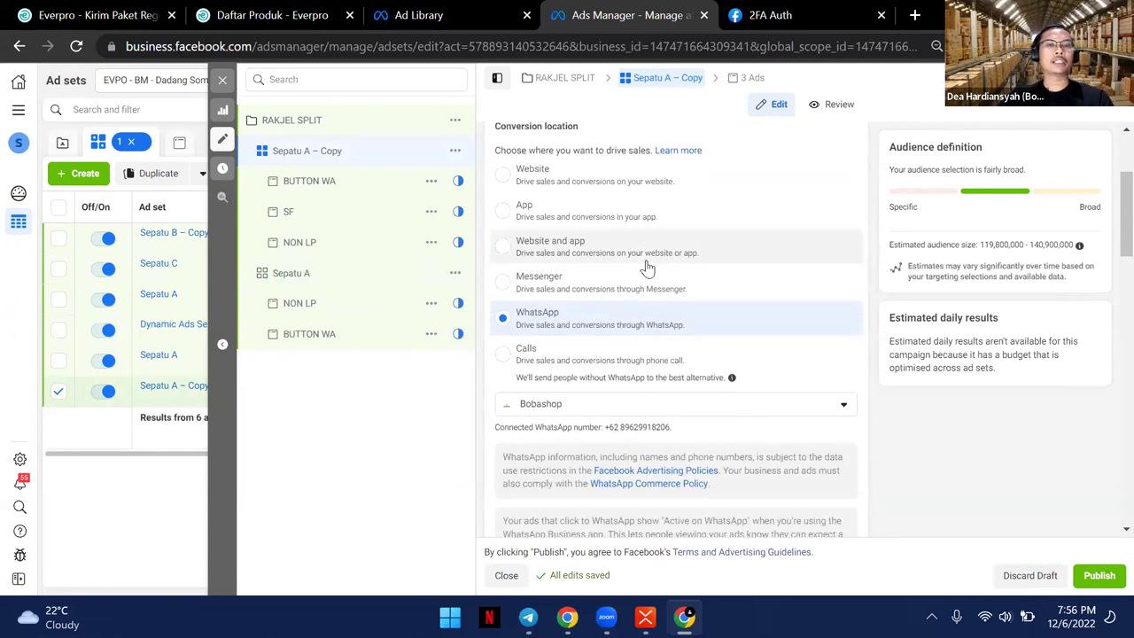
scroll(538, 323, down, 2)
scroll(531, 310, up, 2)
click(523, 261)
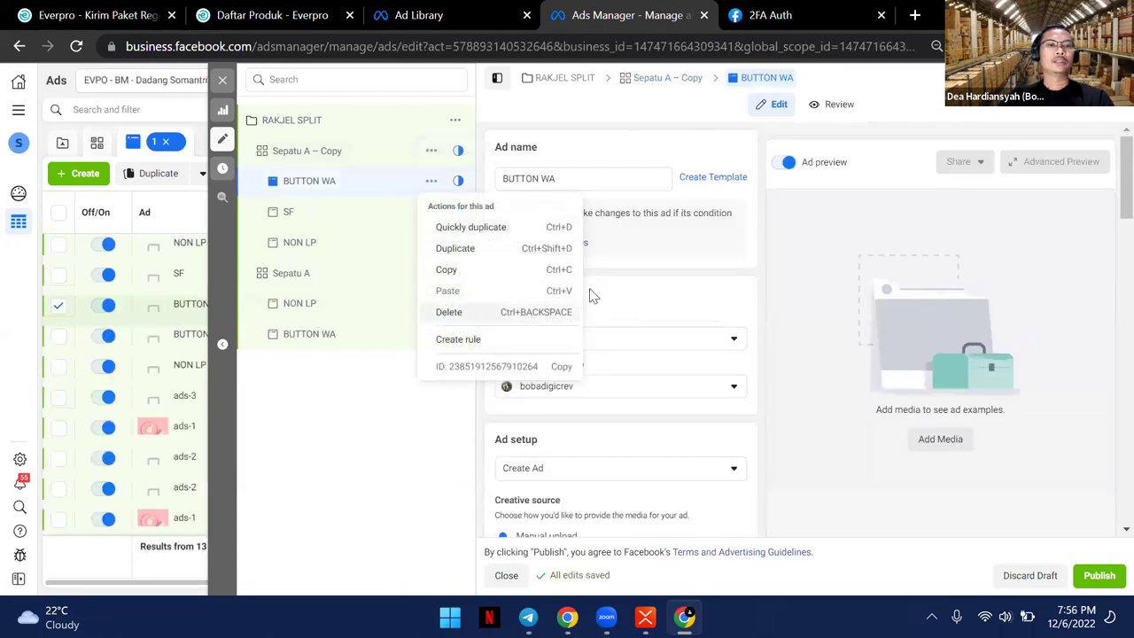
Step: Delete the NON LP ad from the Sepatu A – Copy ad set, keeping its BUTTON WA ad
click(567, 311)
click(622, 271)
click(432, 242)
click(457, 370)
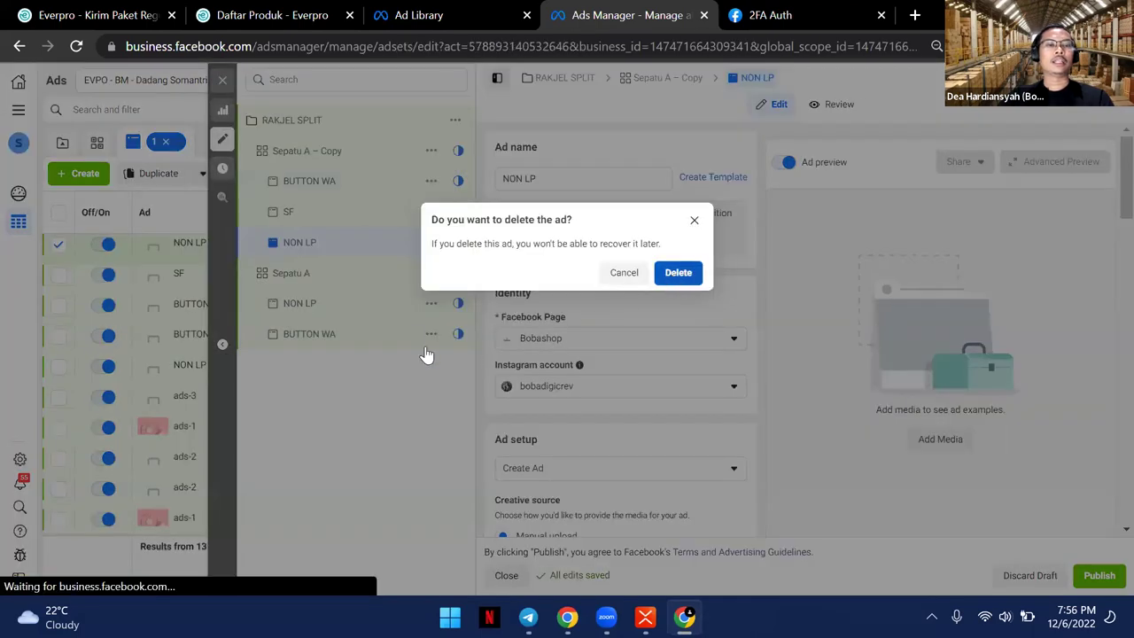
key(Return)
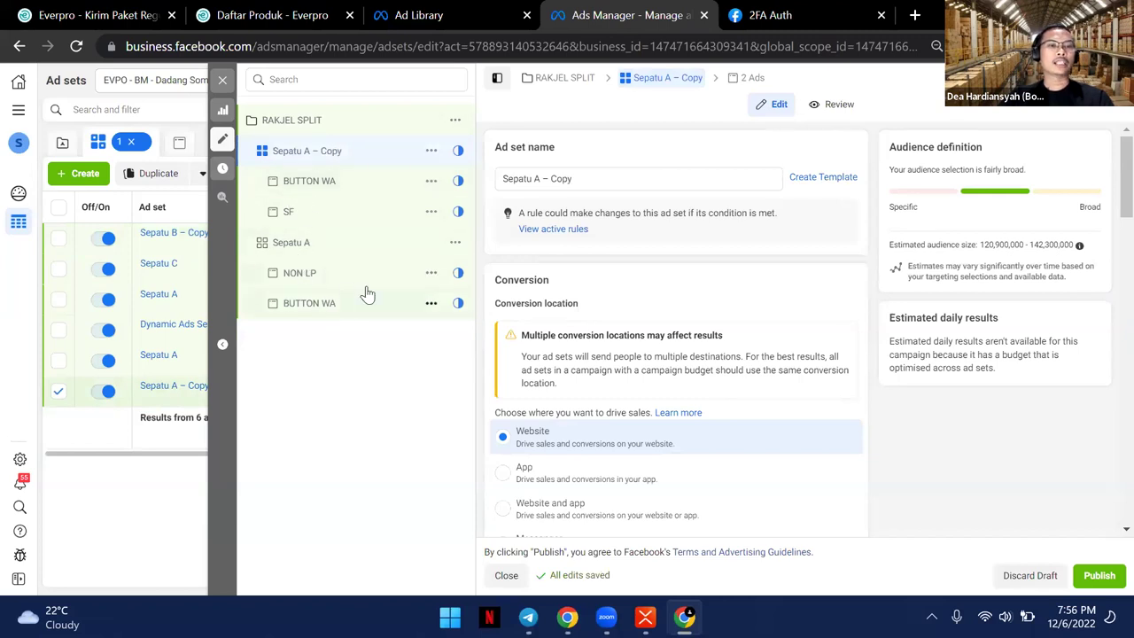
Step: Delete the BUTTON WA ad from the original Sepatu A ad set
click(421, 303)
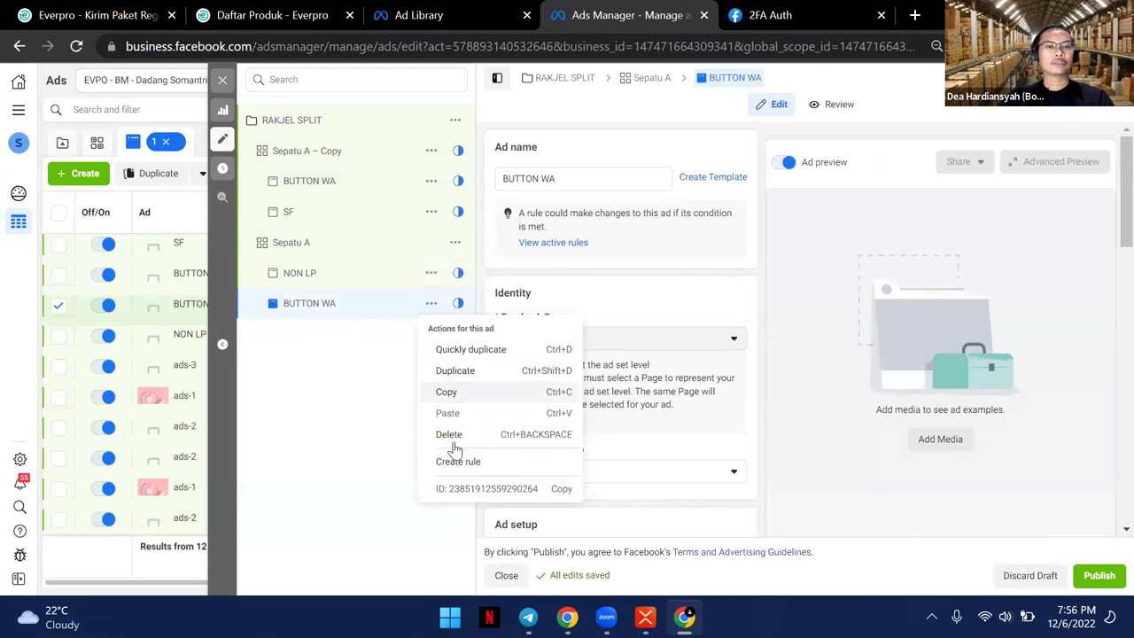
click(452, 435)
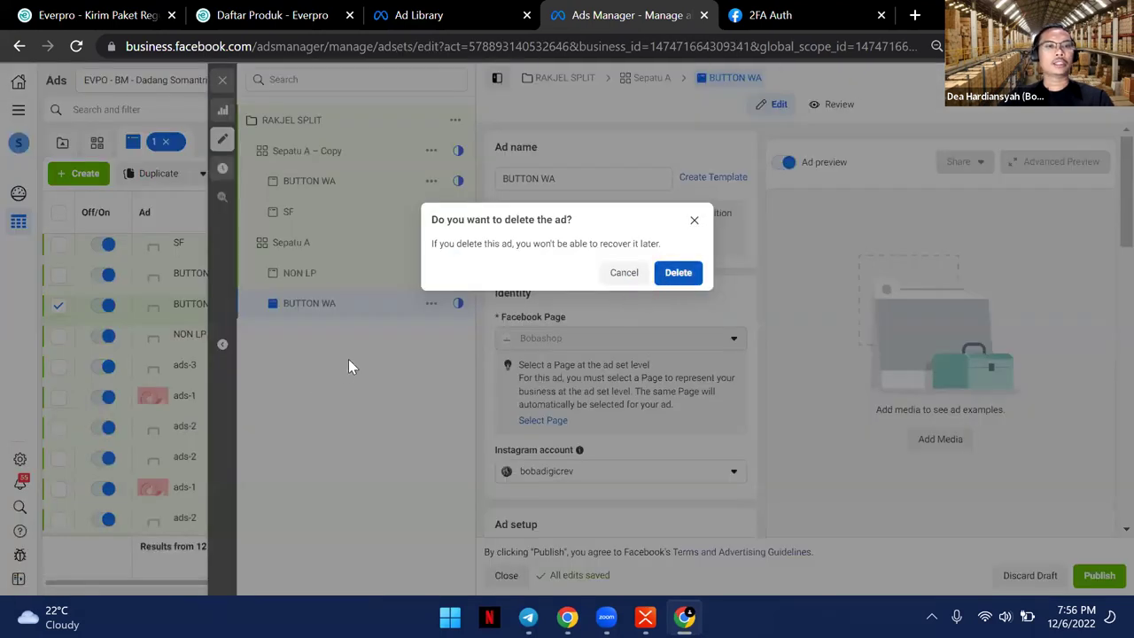
key(Return)
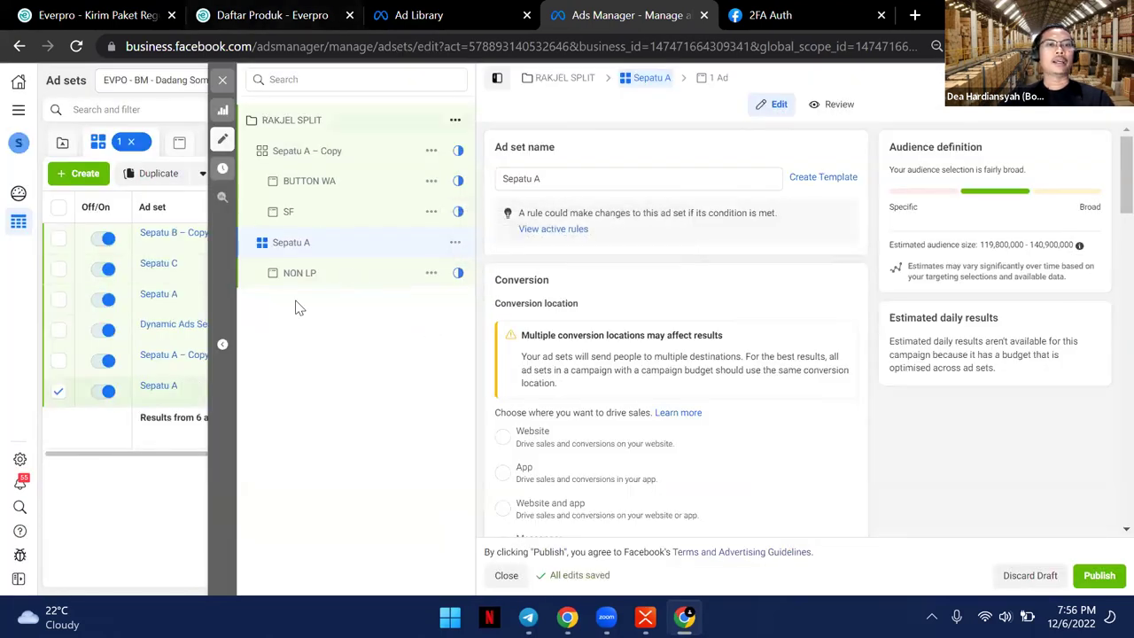
Step: Rename the Sepatu A – Copy ad set as "Sepatu A LP"
click(343, 150)
drag(582, 178, 544, 180)
key(BackSpace)
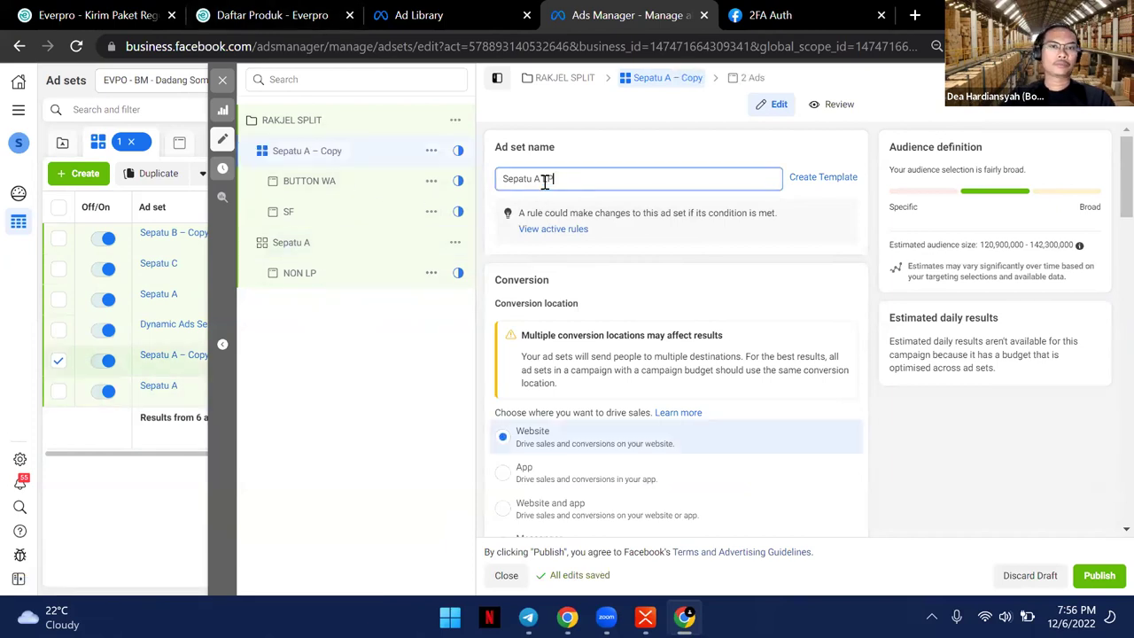
text(LP)
click(584, 146)
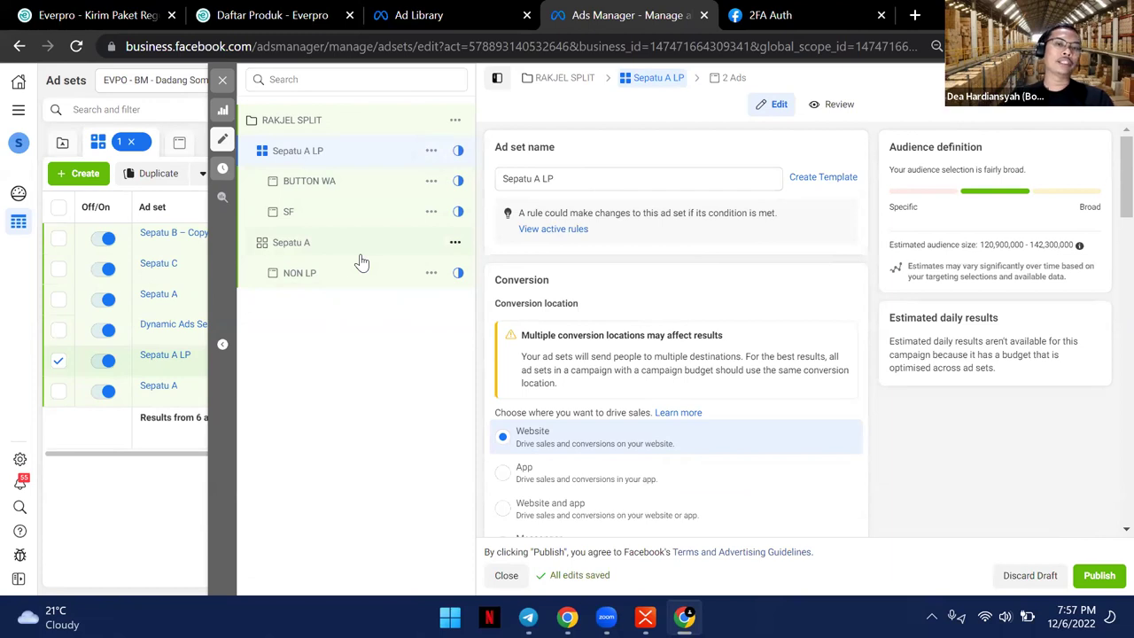
Step: Review the Sepatu A ad set's conversion location settings, and switch to the Winning Product mind map in XMind
scroll(552, 283, down, 2)
click(308, 248)
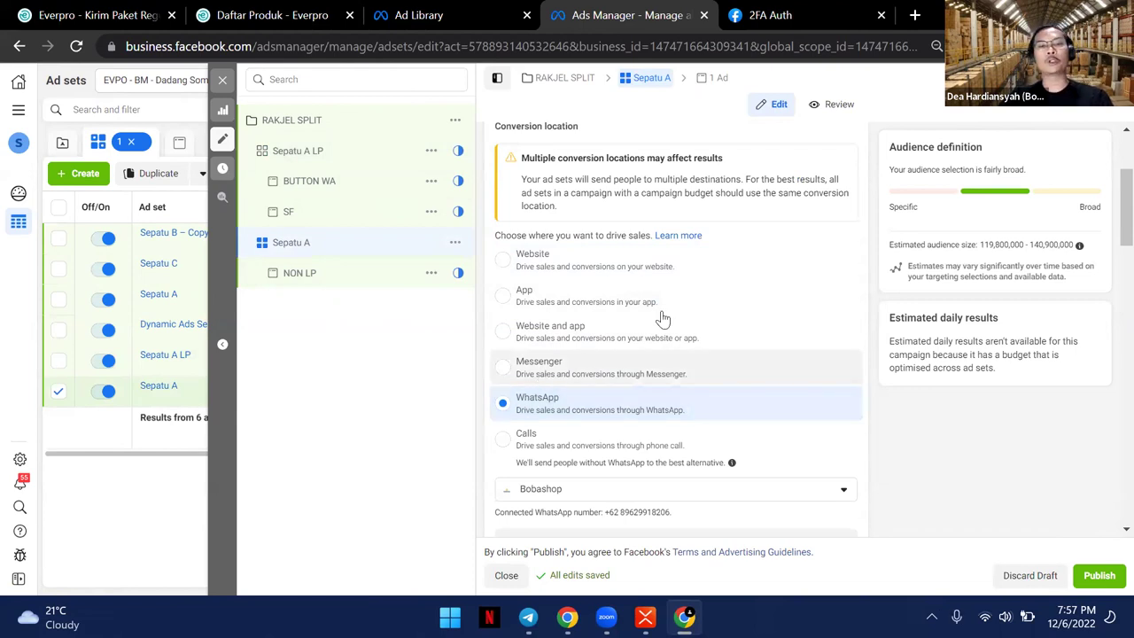
scroll(633, 400, down, 2)
scroll(684, 313, up, 1)
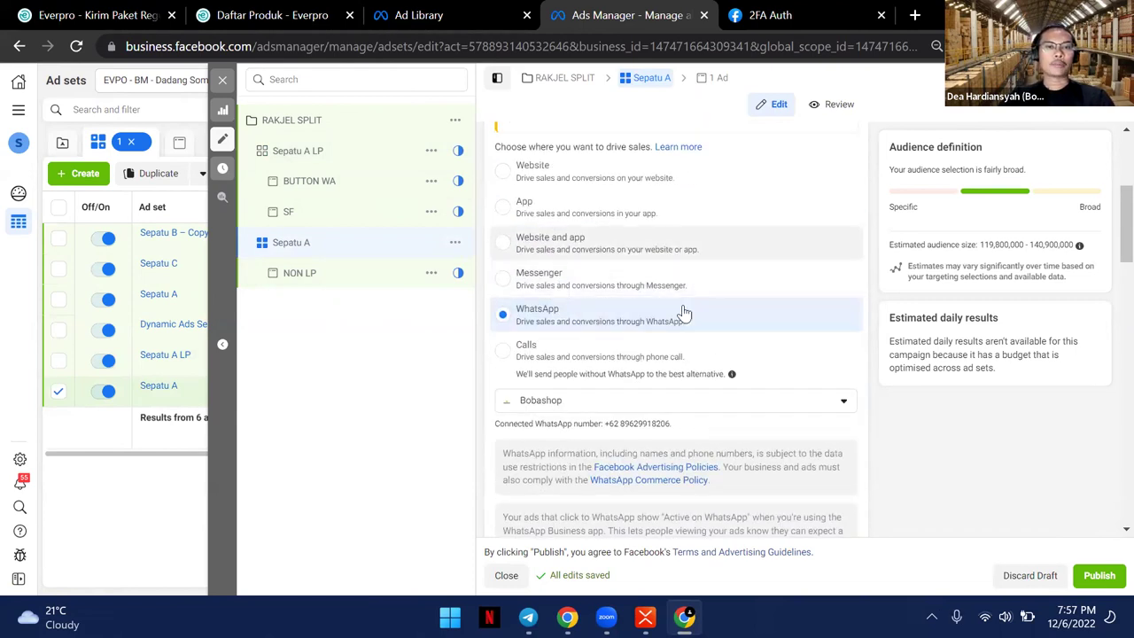
click(684, 314)
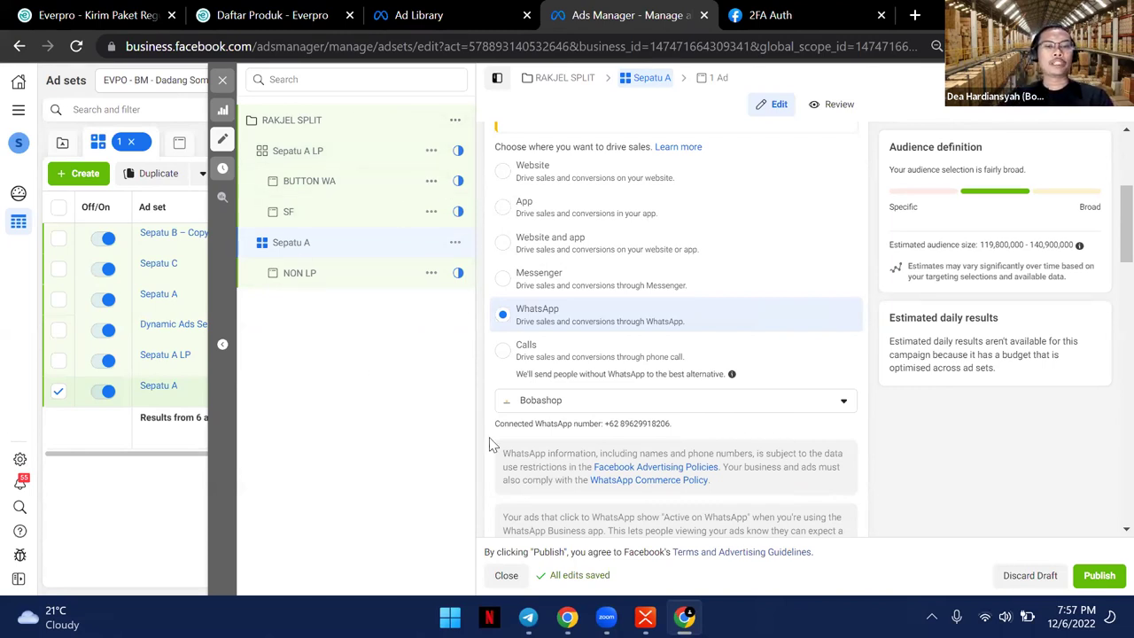
click(644, 616)
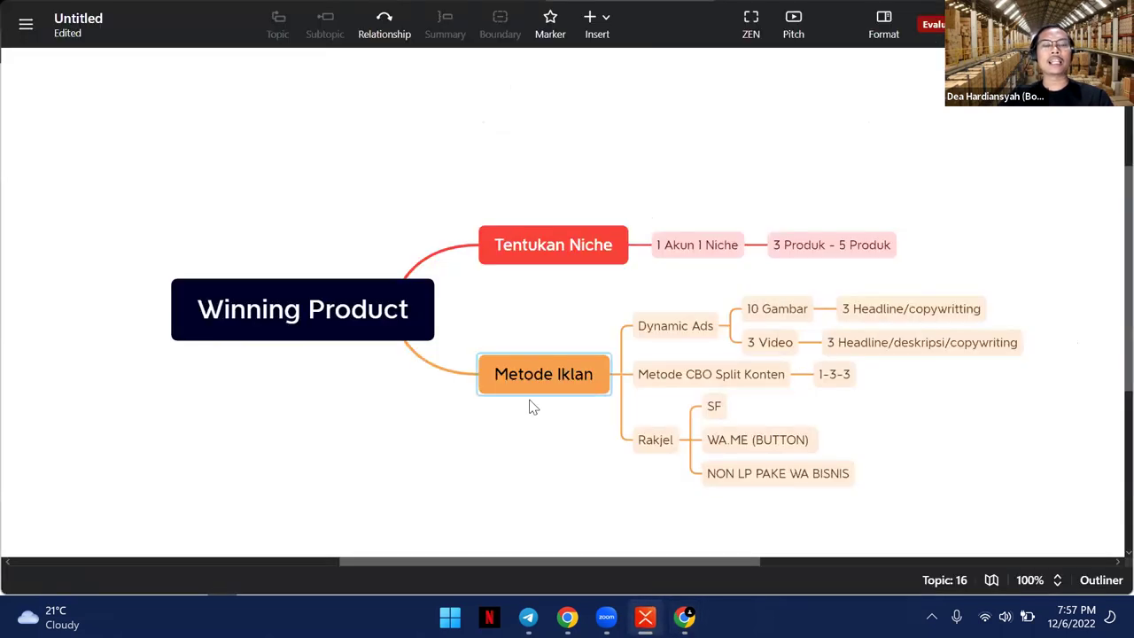
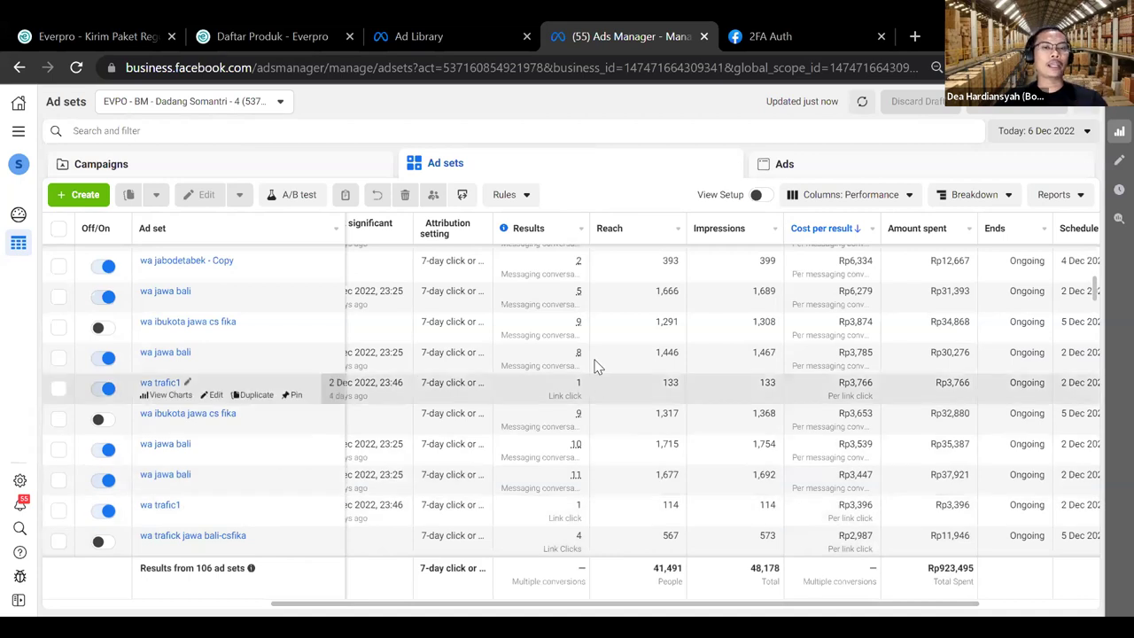
Step: Examine the messaging conversion breakdowns and cost per result of the "wa" ad sets in the ad set table
mouse_move(582, 329)
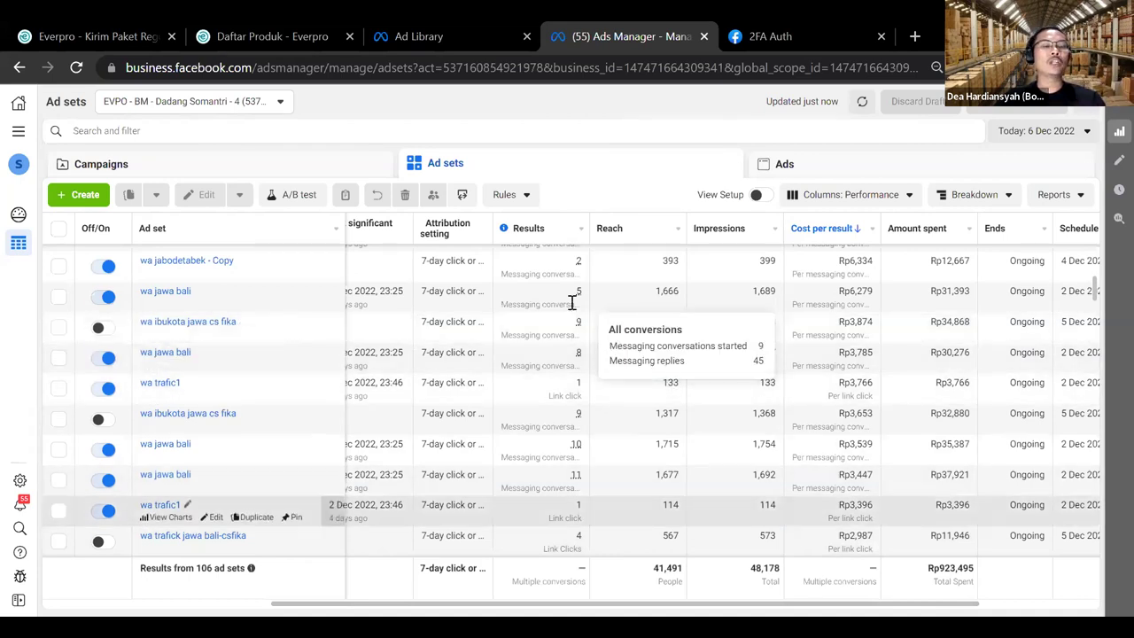
mouse_move(574, 440)
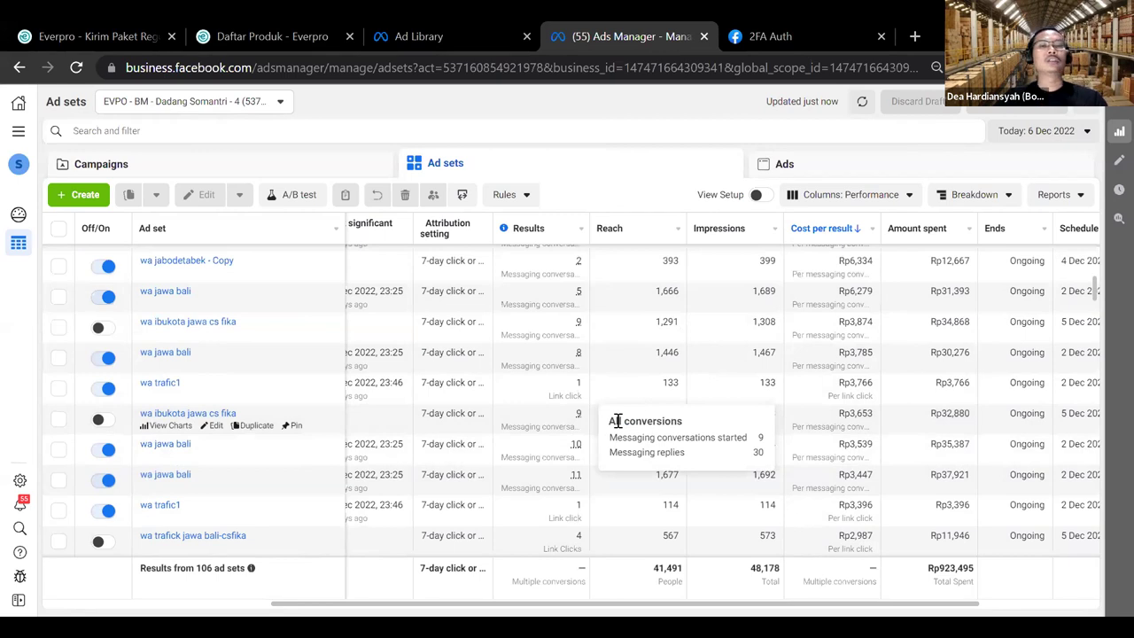
click(842, 479)
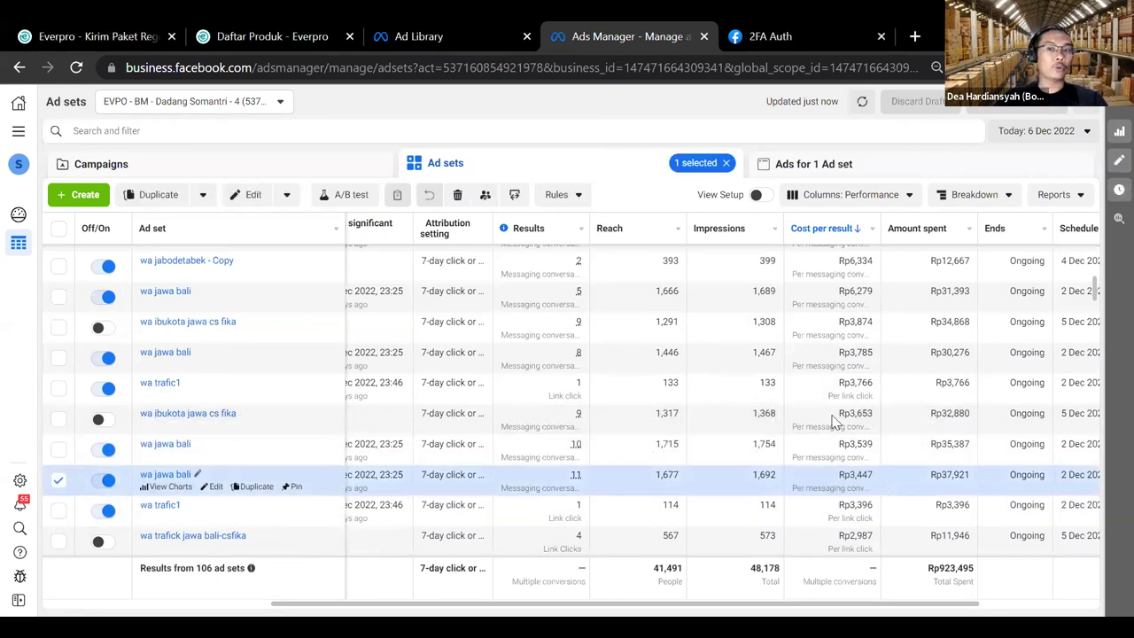
Step: Clear the ad set selection and check the messaging conversion breakdown and total amount spent in the ad set table
click(725, 164)
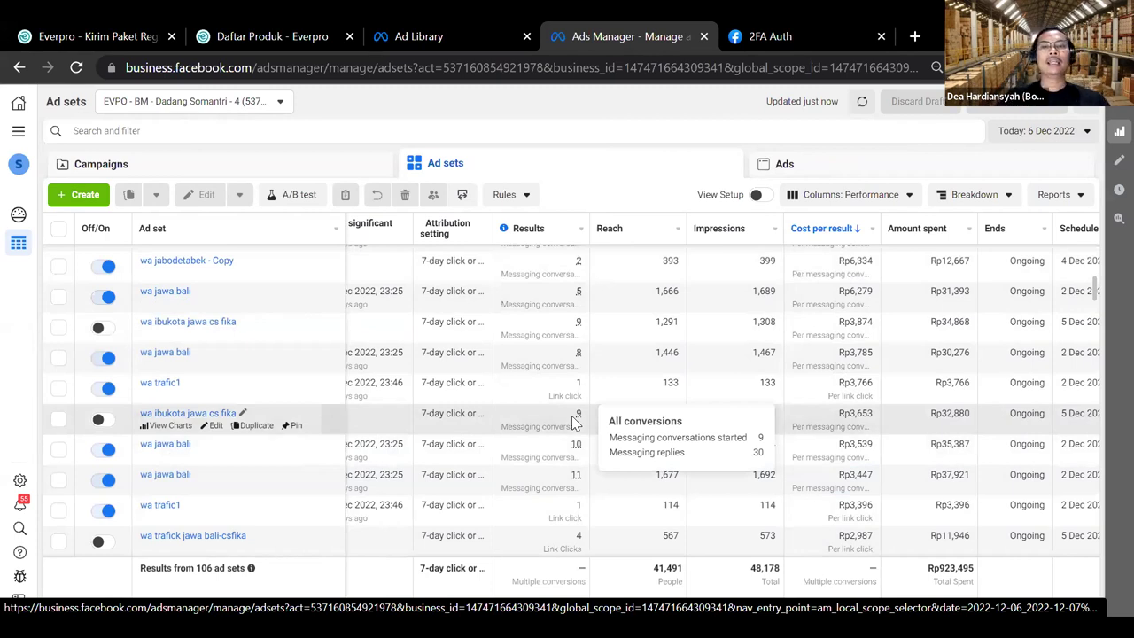
drag(944, 567, 968, 582)
click(982, 571)
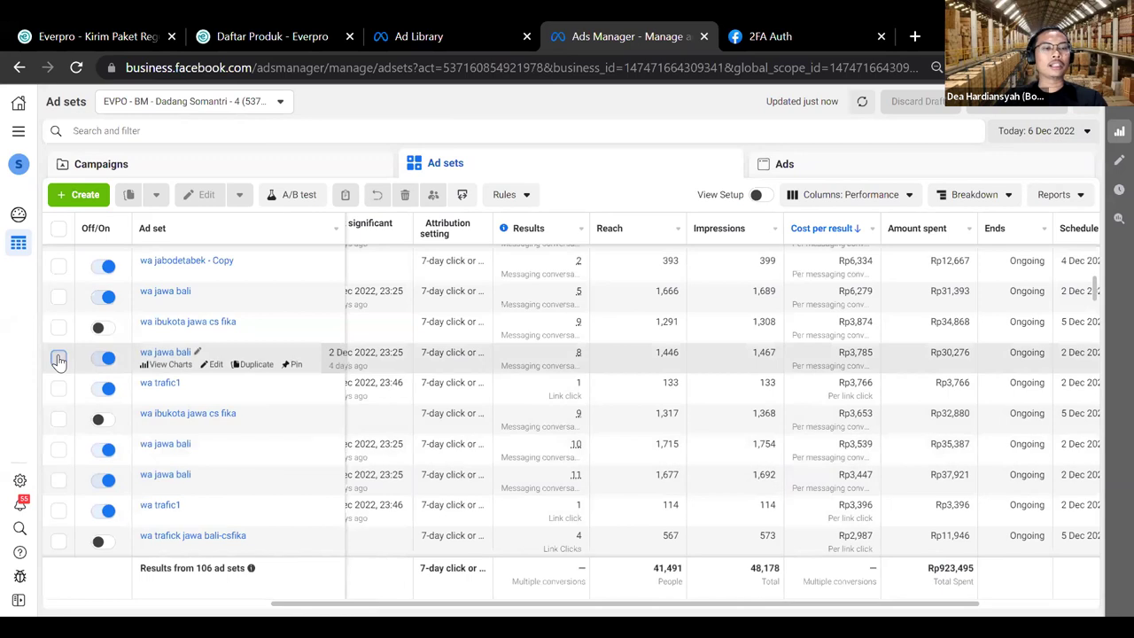
Step: Open the wa1 ad of the "wa jawa bali" ad set with the Rp3,785 cost per result for editing
click(58, 356)
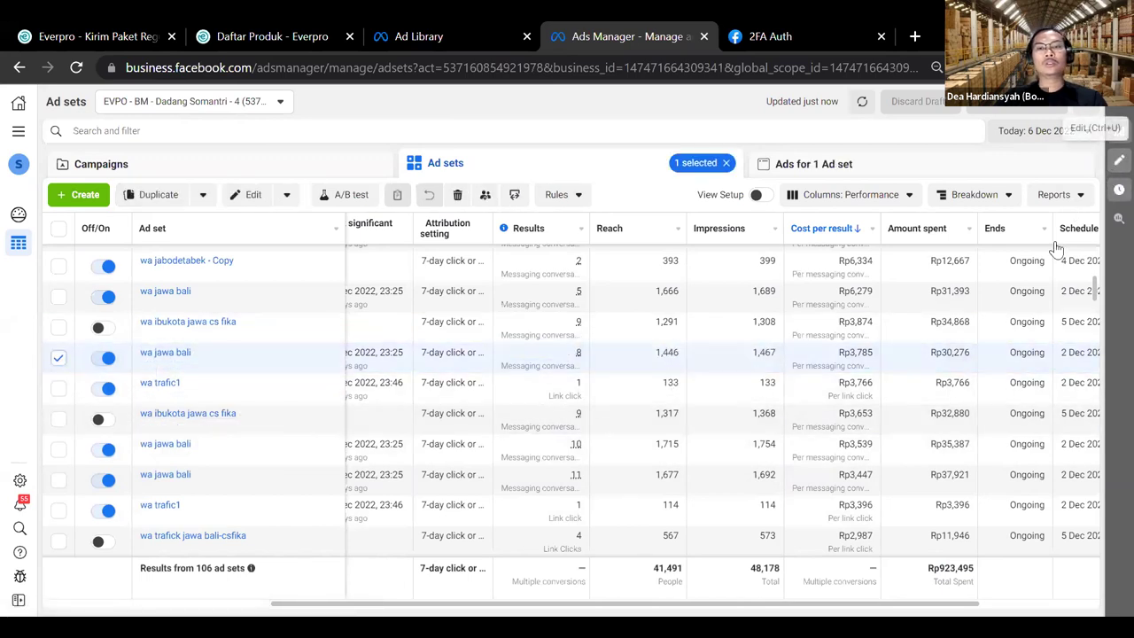
click(1116, 163)
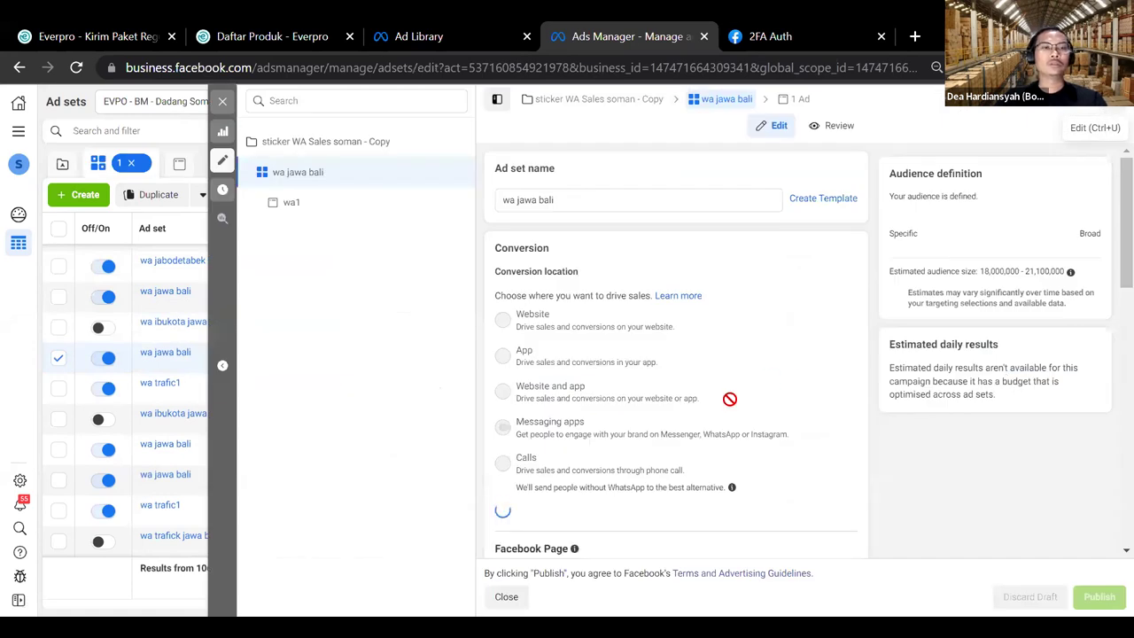
click(298, 205)
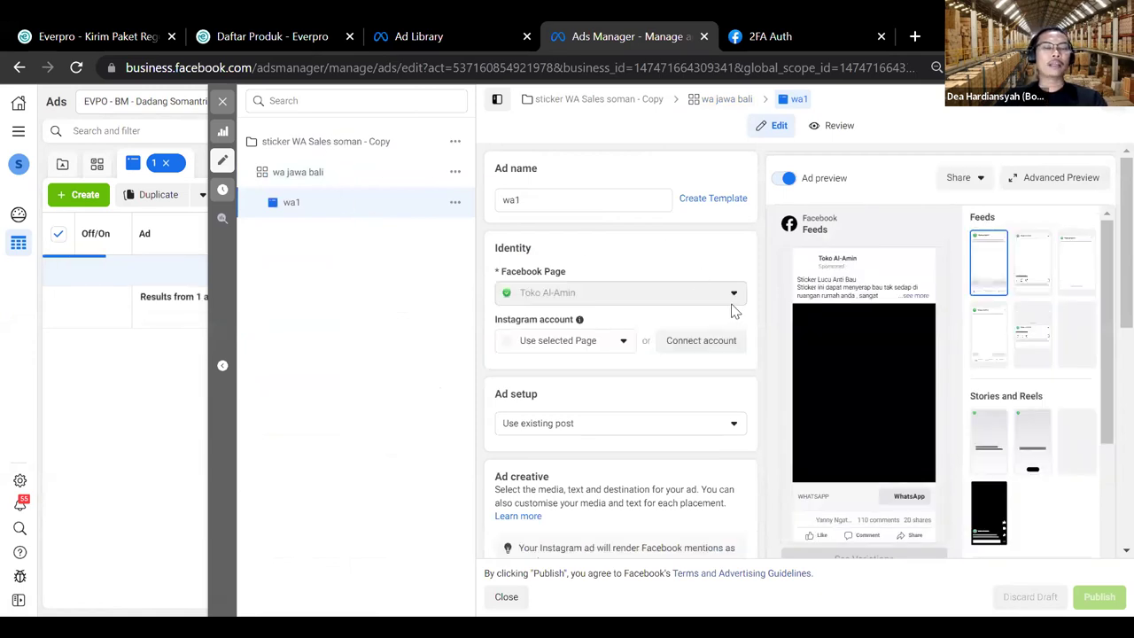
Step: Review the wa1 ad's creative, preview sharing options, call to action and tracking settings, and close the editor
scroll(732, 301, down, 1)
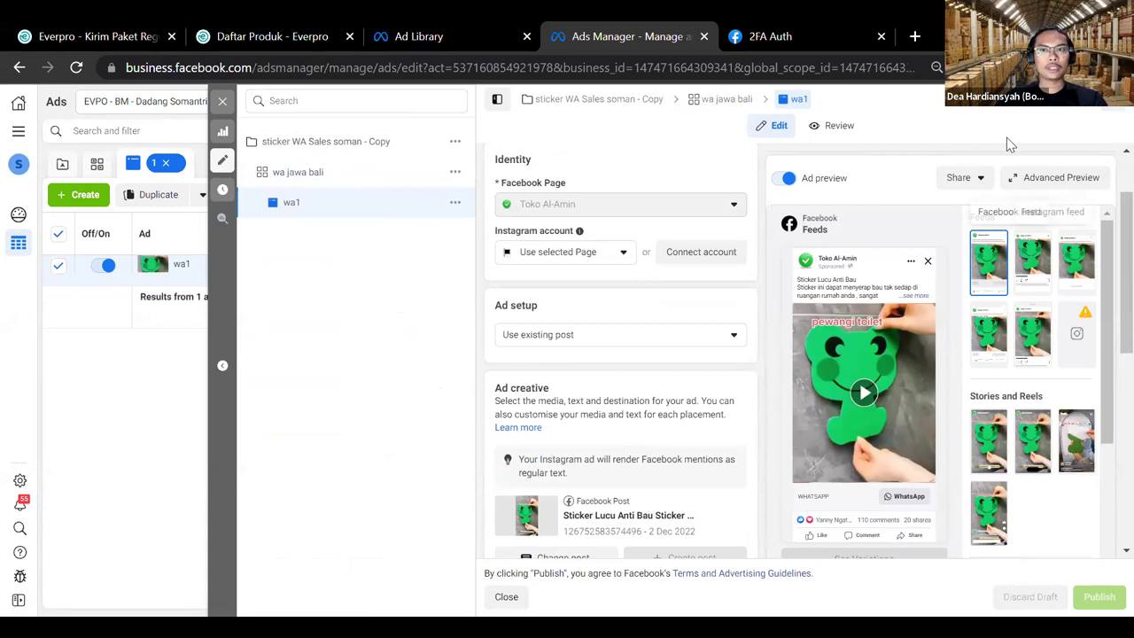
click(961, 177)
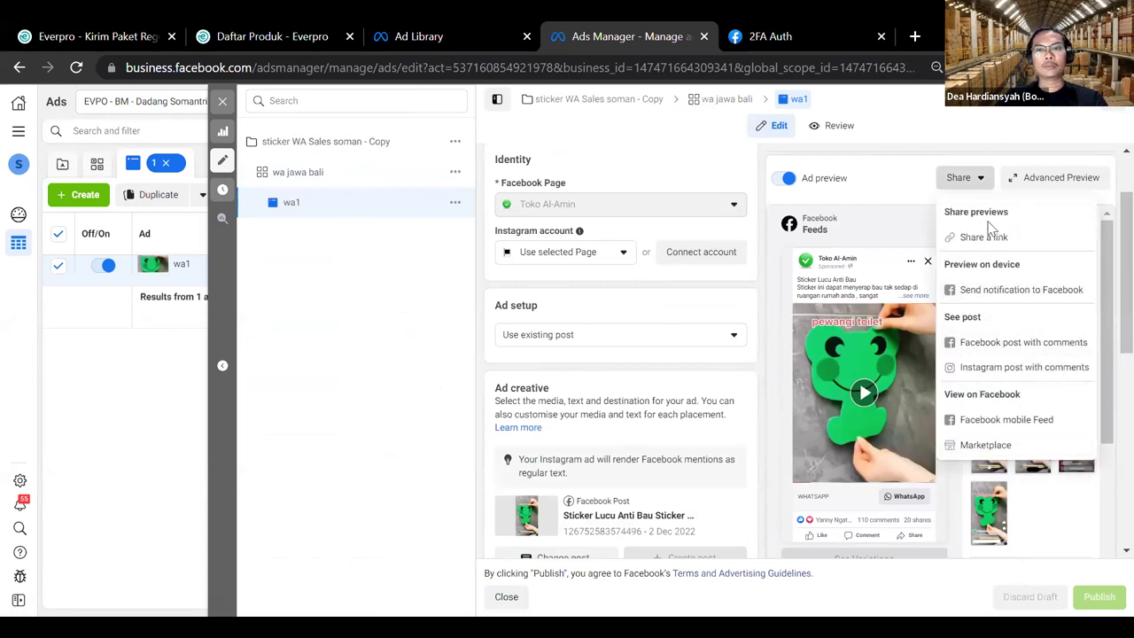
click(901, 169)
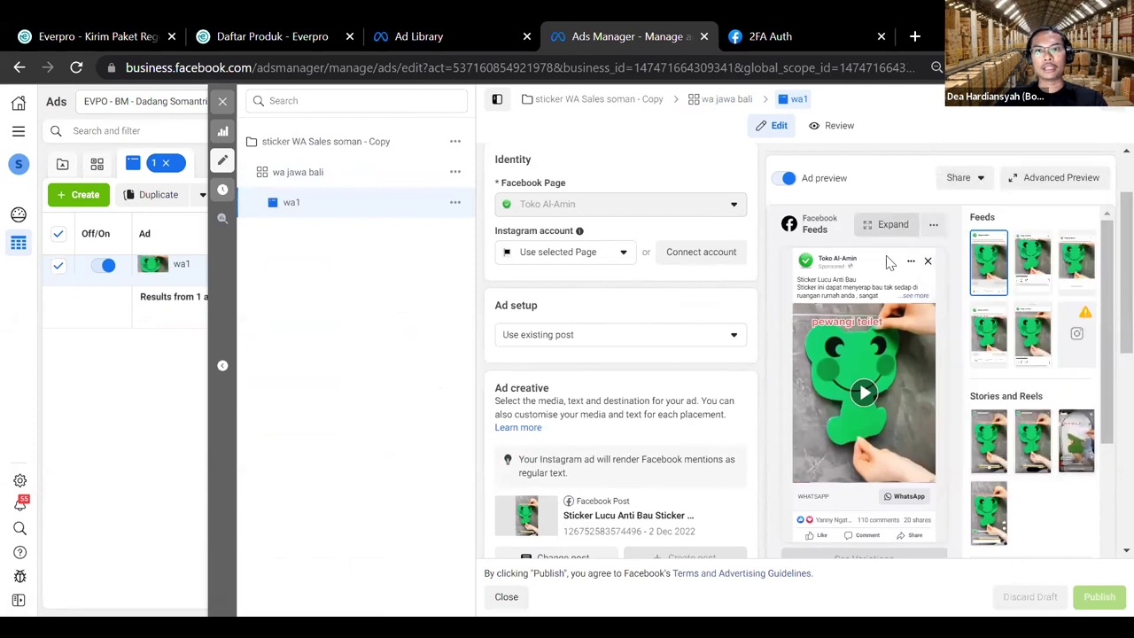
scroll(907, 496, down, 5)
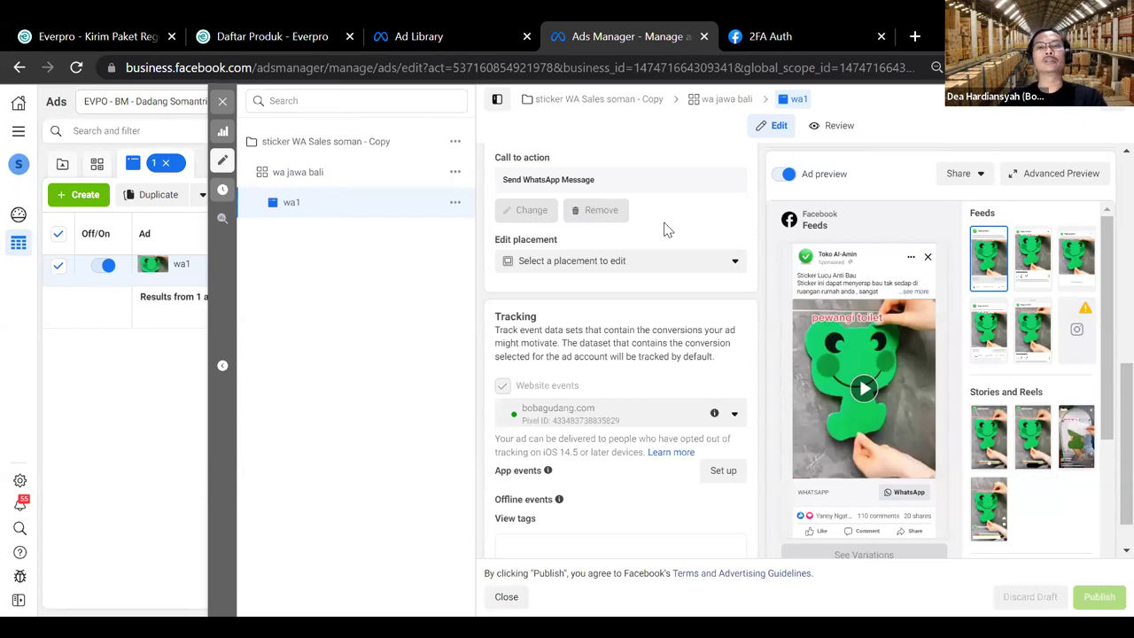
key(Escape)
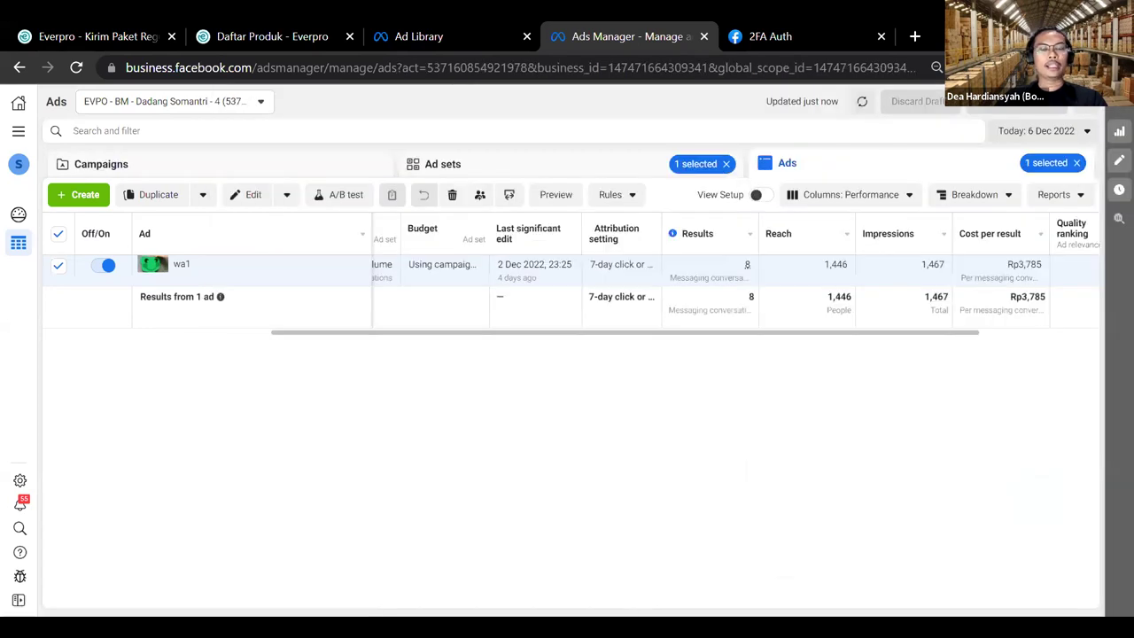